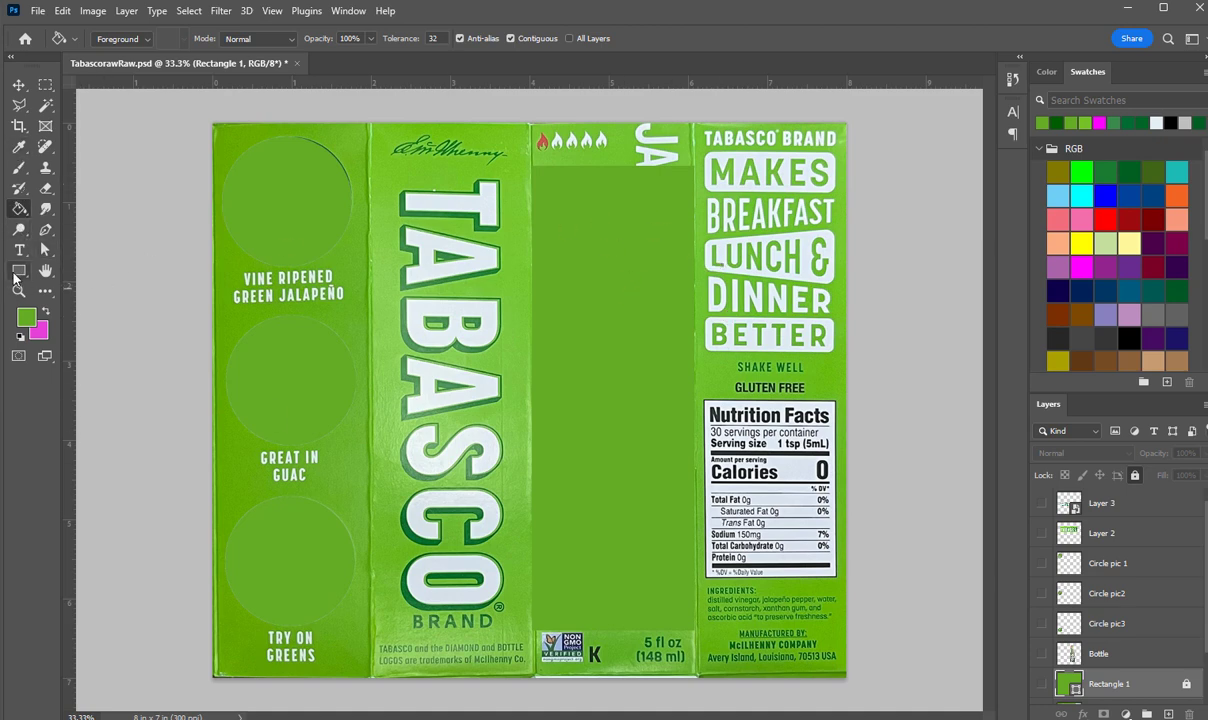
Draw a rectangle about 492 by 162 px over the MAKES badge and round its corners to about 26 px.
{"action": "left_click", "coordinate": [18, 268]}
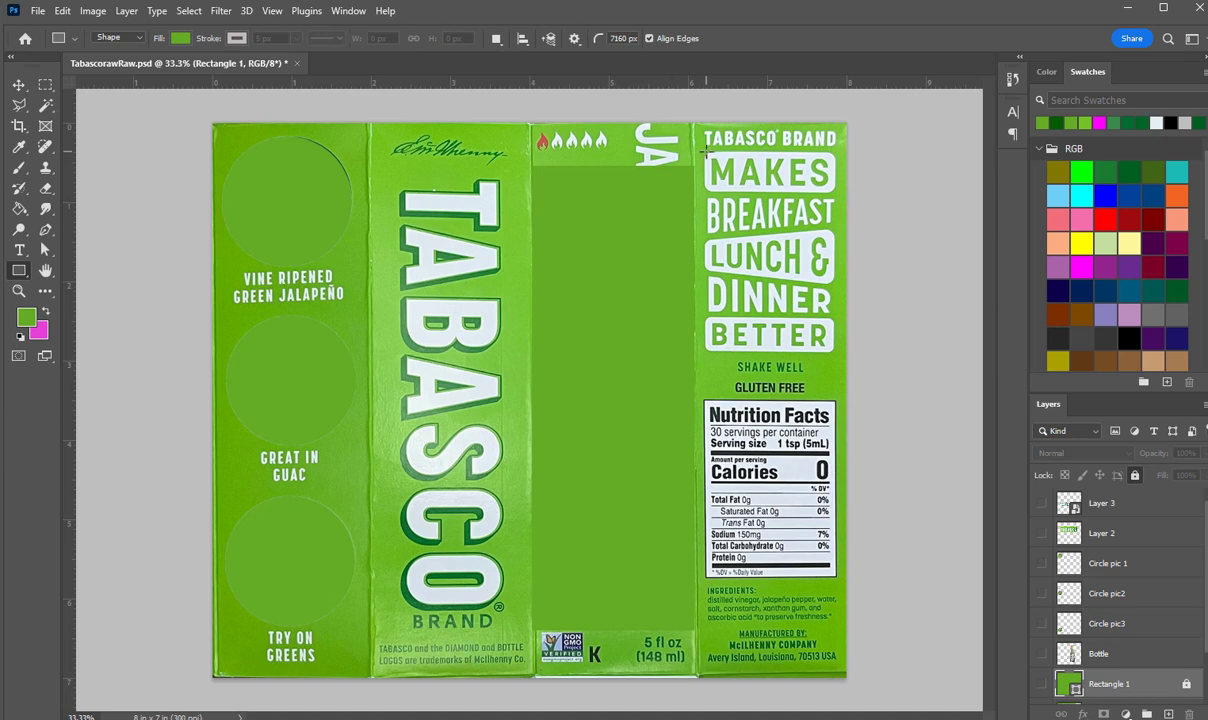
{"action": "left_click_drag", "start_coordinate": [705, 150], "coordinate": [560, 207]}
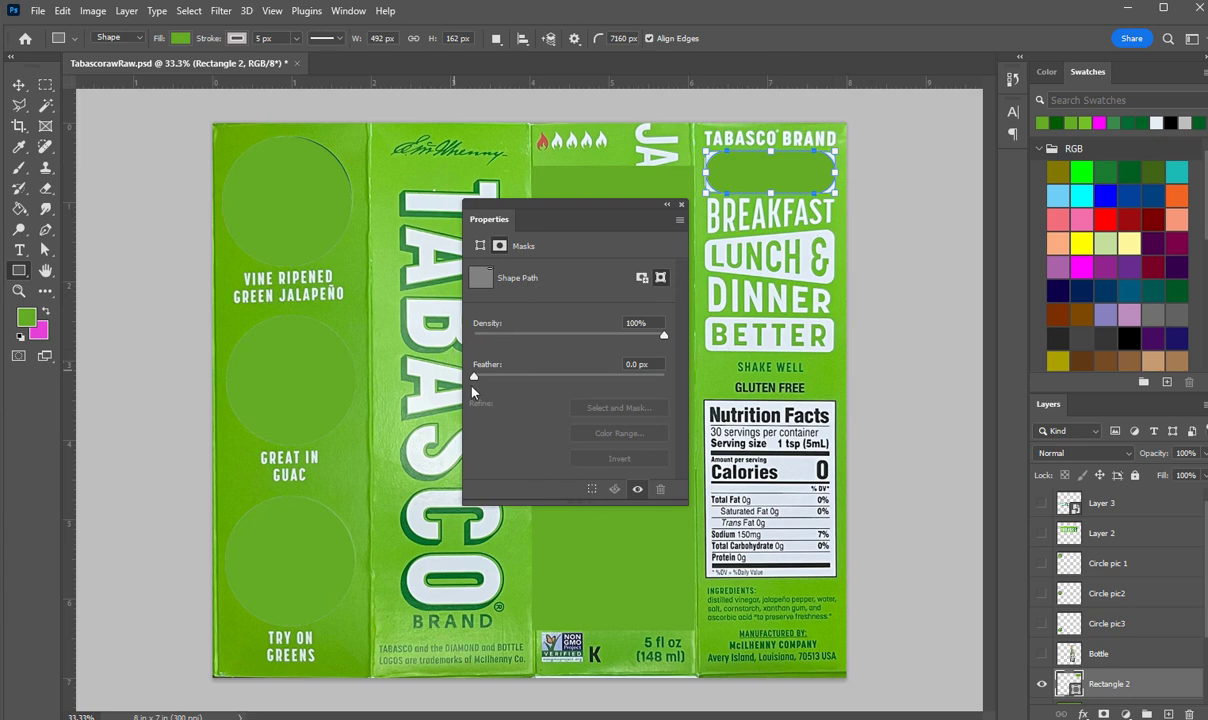
{"action": "left_click", "coordinate": [480, 245]}
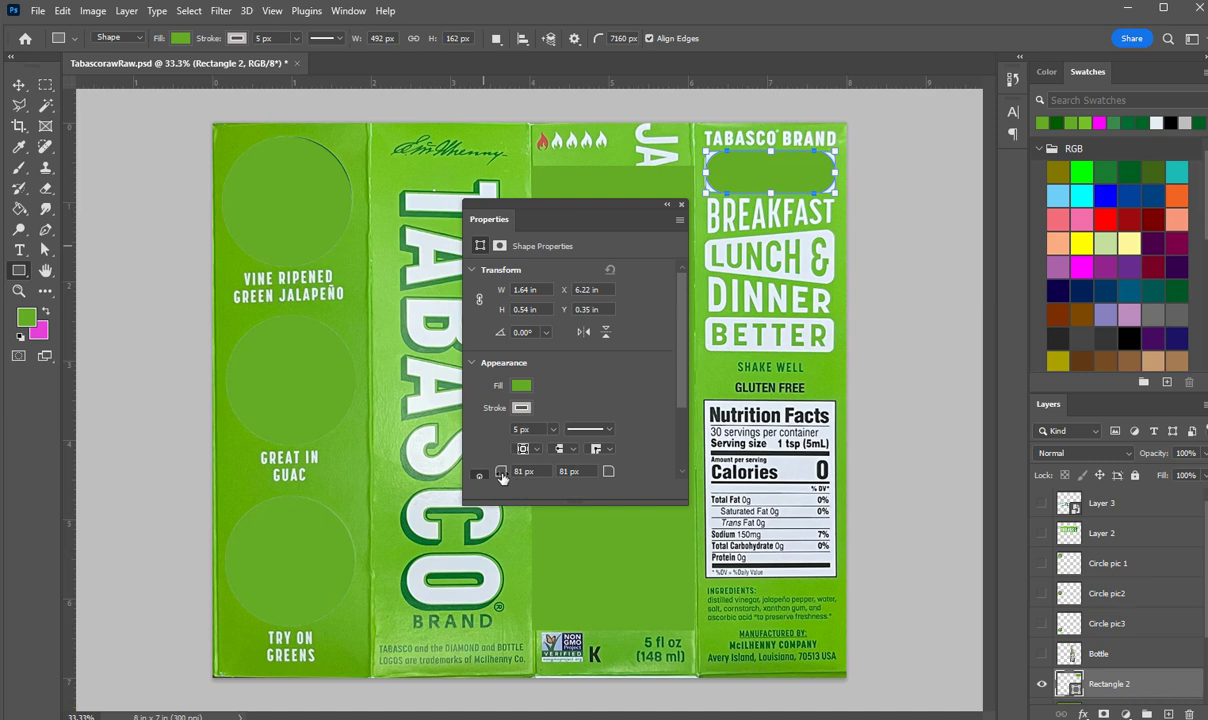
{"action": "left_click_drag", "start_coordinate": [501, 476], "coordinate": [463, 454]}
Fill the new rectangle with the off-white e1eaf3, sampled from the printed LUNCH & badge.
{"action": "left_click", "coordinate": [520, 387]}
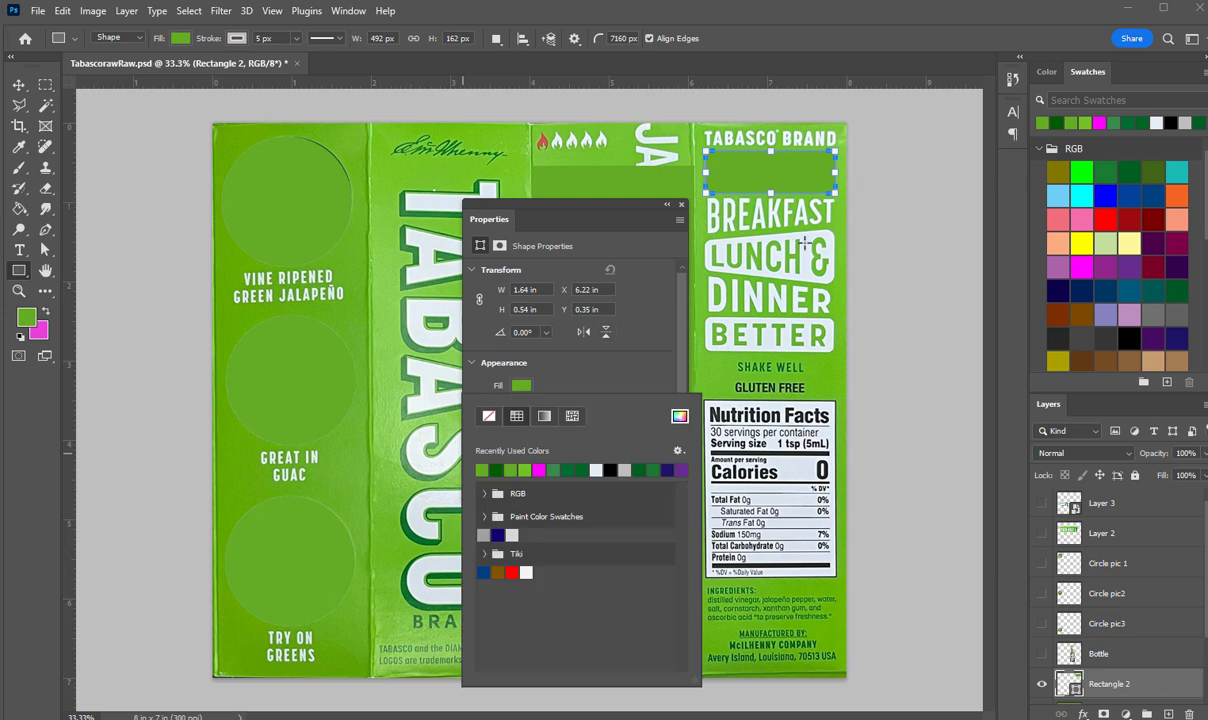
{"action": "left_click", "coordinate": [680, 417]}
{"action": "left_click_drag", "start_coordinate": [783, 64], "coordinate": [962, 135]}
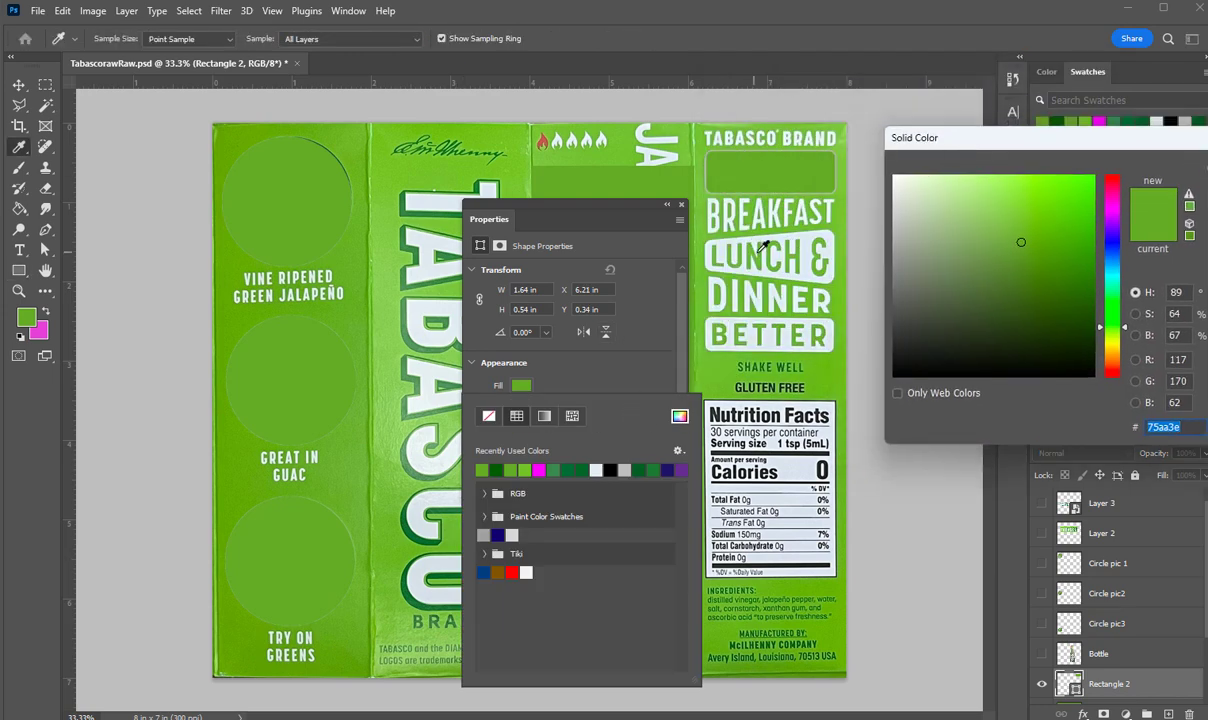
{"action": "left_click", "coordinate": [807, 240]}
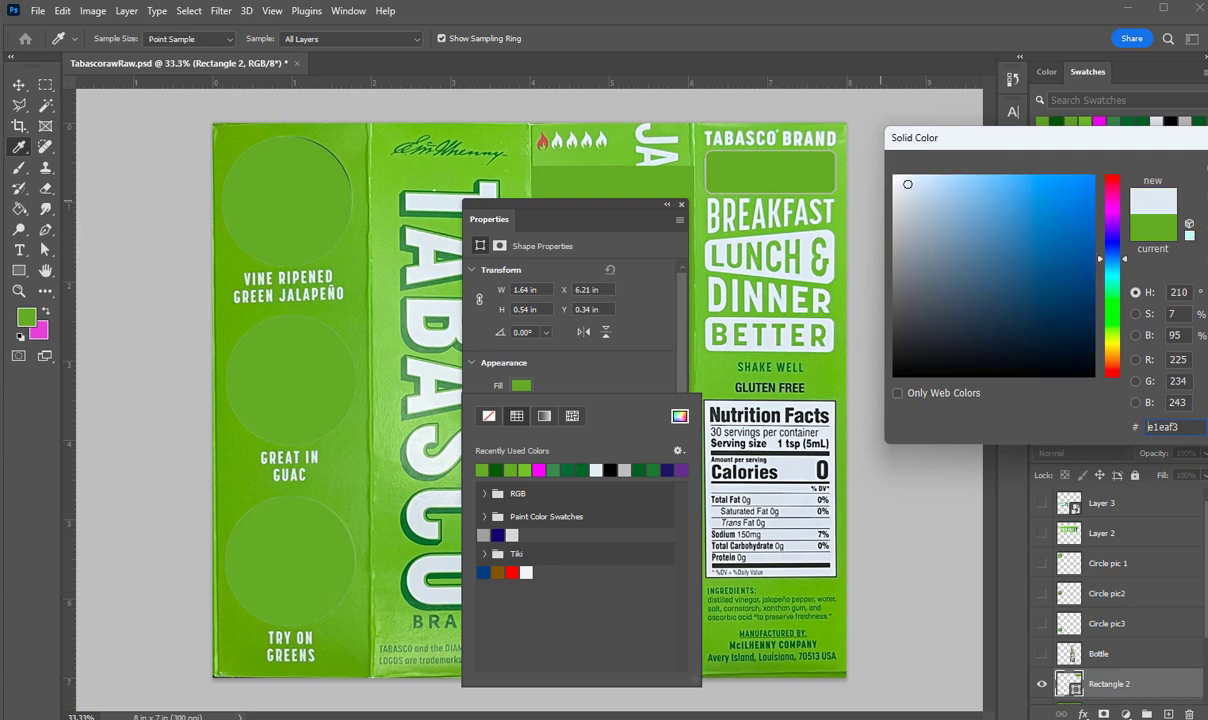
{"action": "key", "text": "Return"}
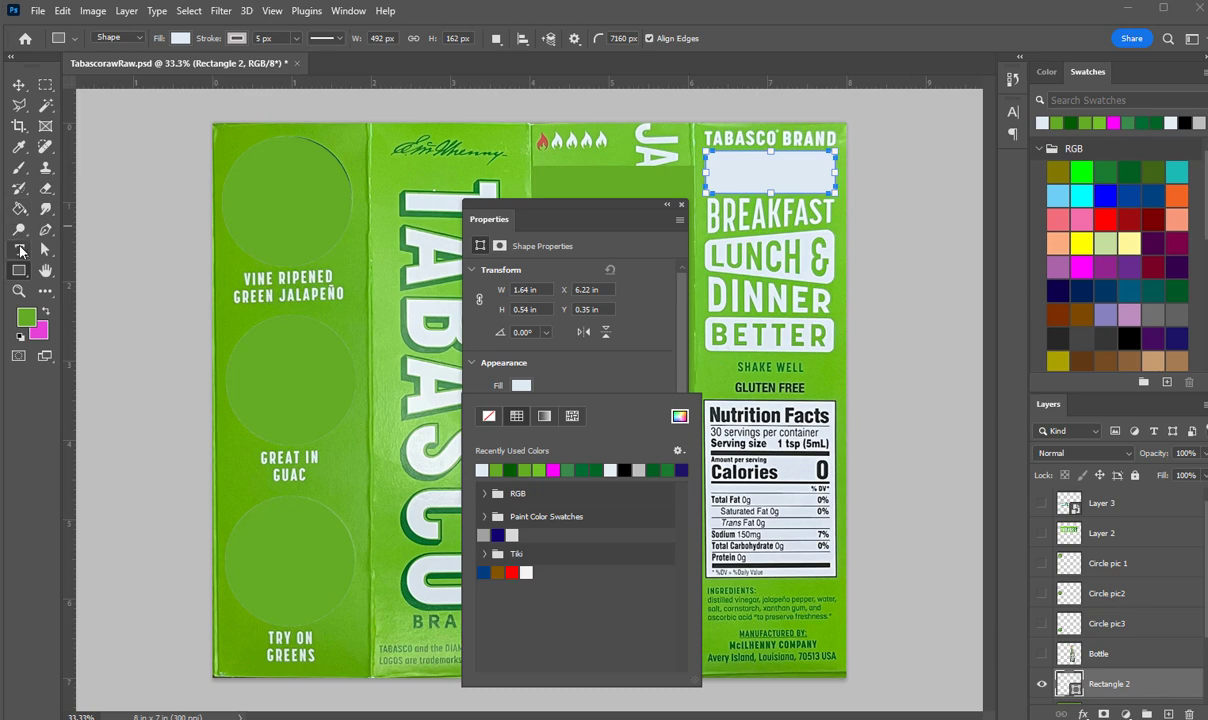
Place a line of placeholder text in the upper circle of the box's first panel.
{"action": "left_click", "coordinate": [20, 251]}
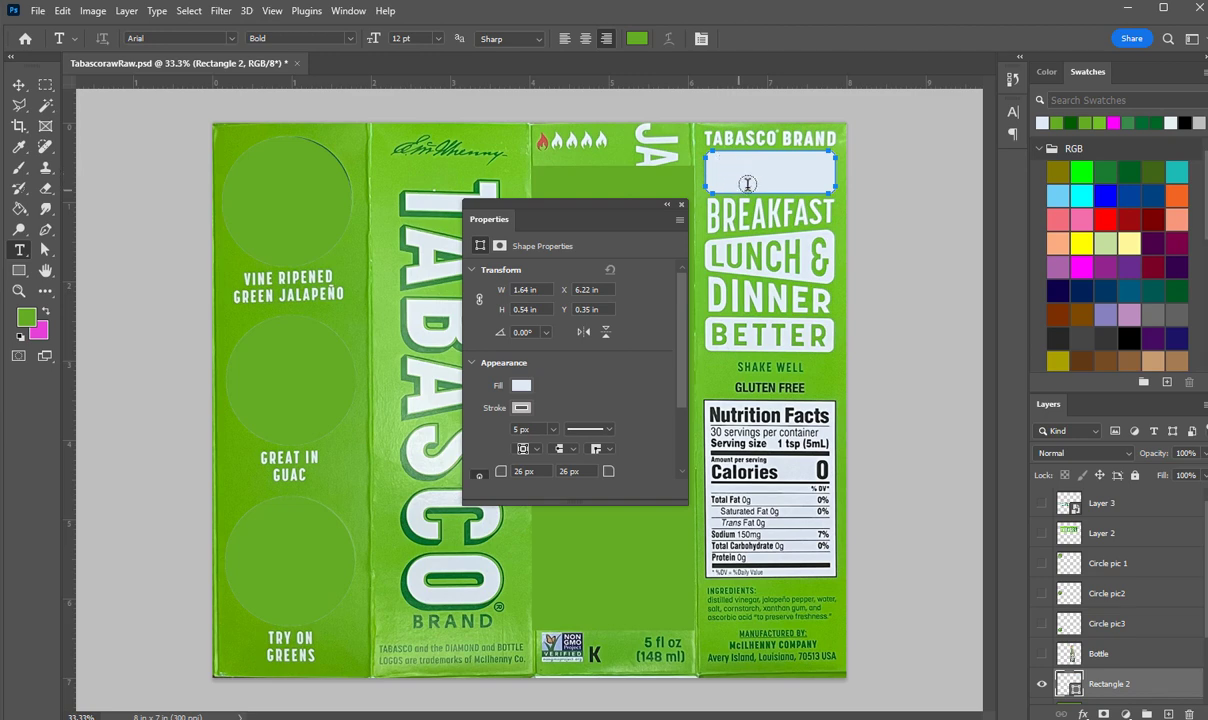
{"action": "left_click", "coordinate": [265, 190]}
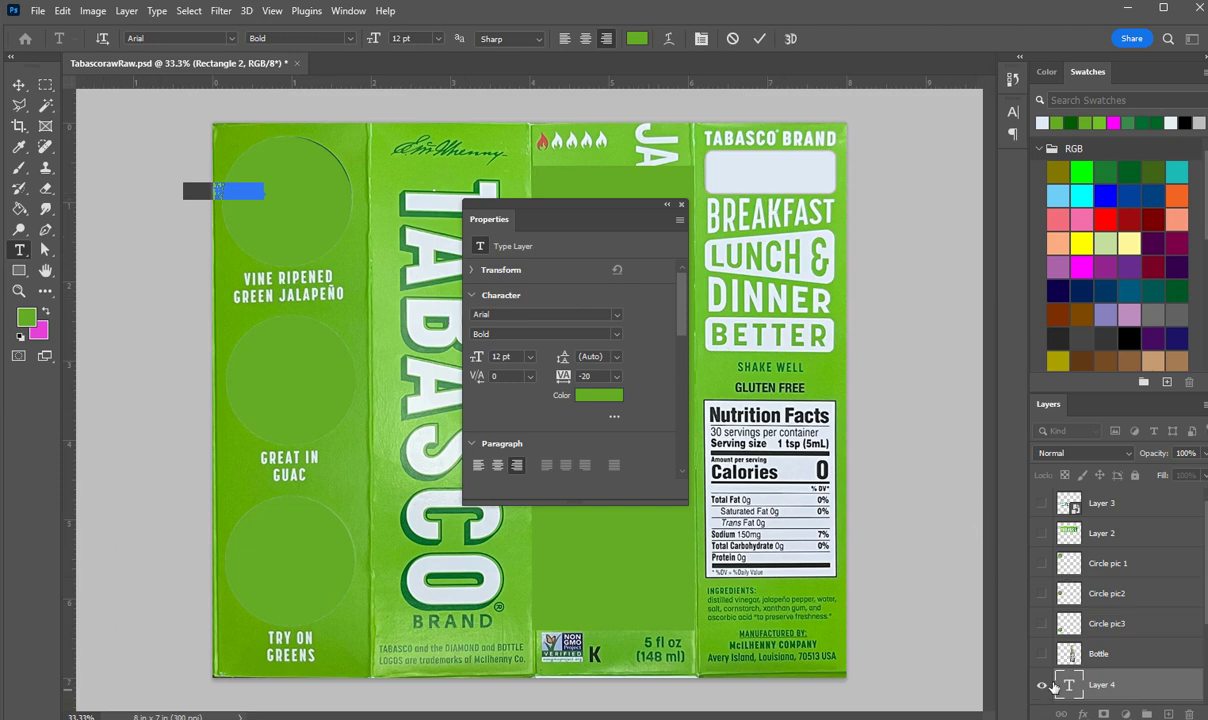
{"action": "scroll", "coordinate": [1053, 688], "scroll_direction": "down", "scroll_amount": 3}
{"action": "left_click", "coordinate": [1037, 607]}
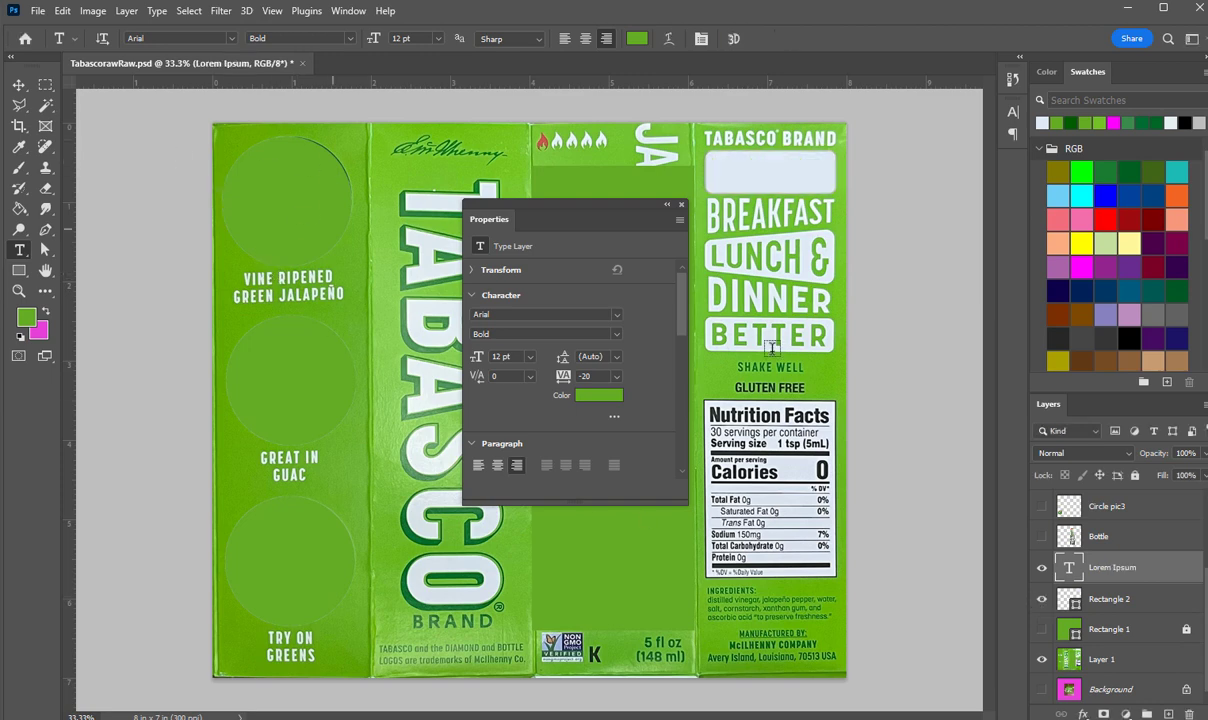
{"action": "scroll", "coordinate": [1145, 600], "scroll_direction": "up", "scroll_amount": 3}
{"action": "scroll", "coordinate": [1145, 592], "scroll_direction": "down", "scroll_amount": 3}
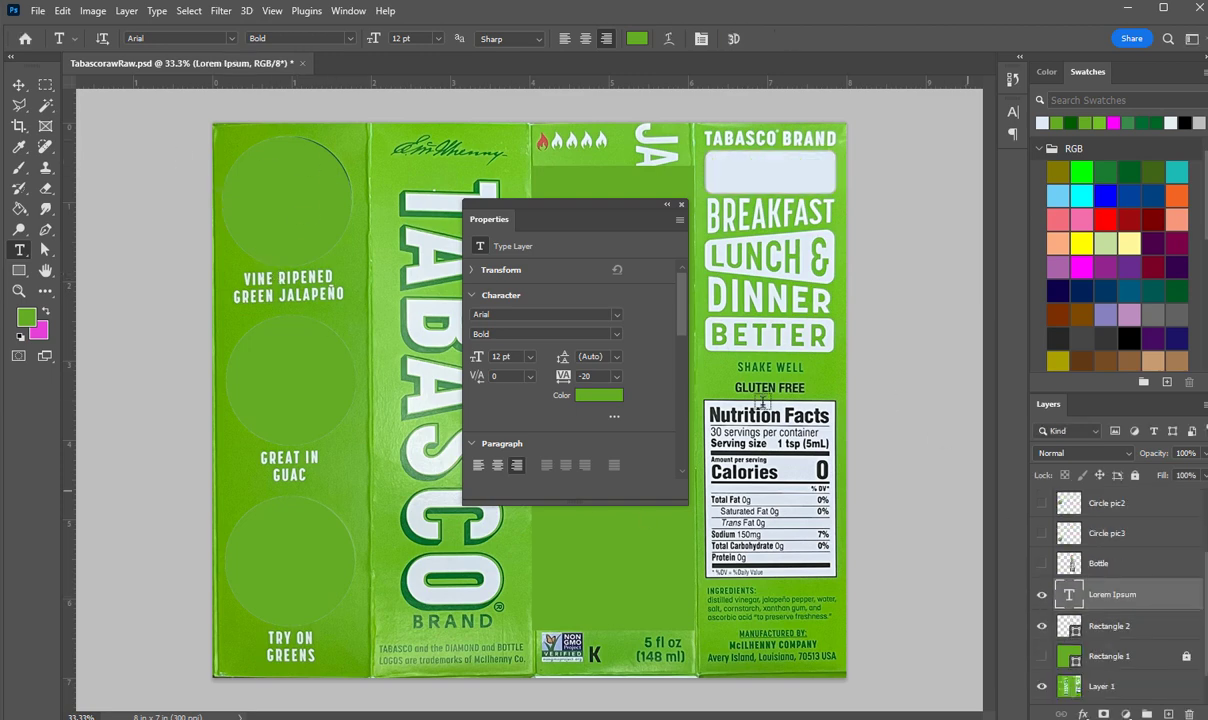
Add a MAKES text layer, position it on the off-white rectangle and scale it to about 29.5 pt.
{"action": "left_click", "coordinate": [258, 212]}
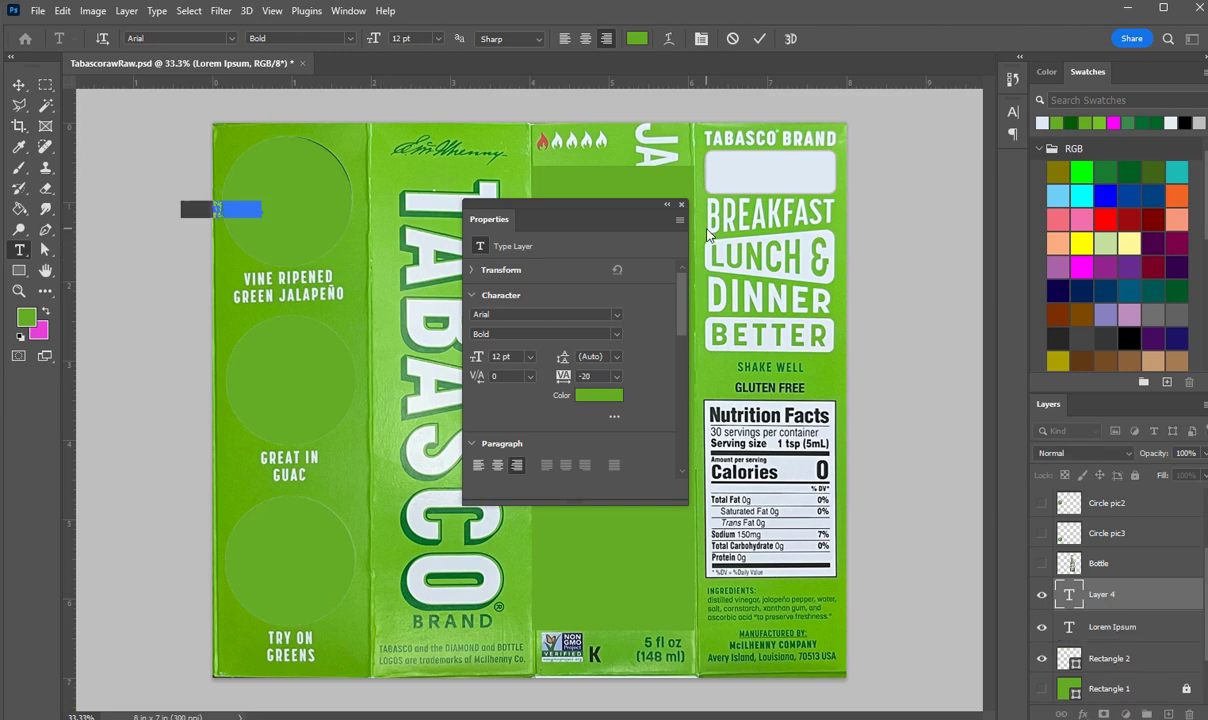
{"action": "key", "text": "BackSpace"}
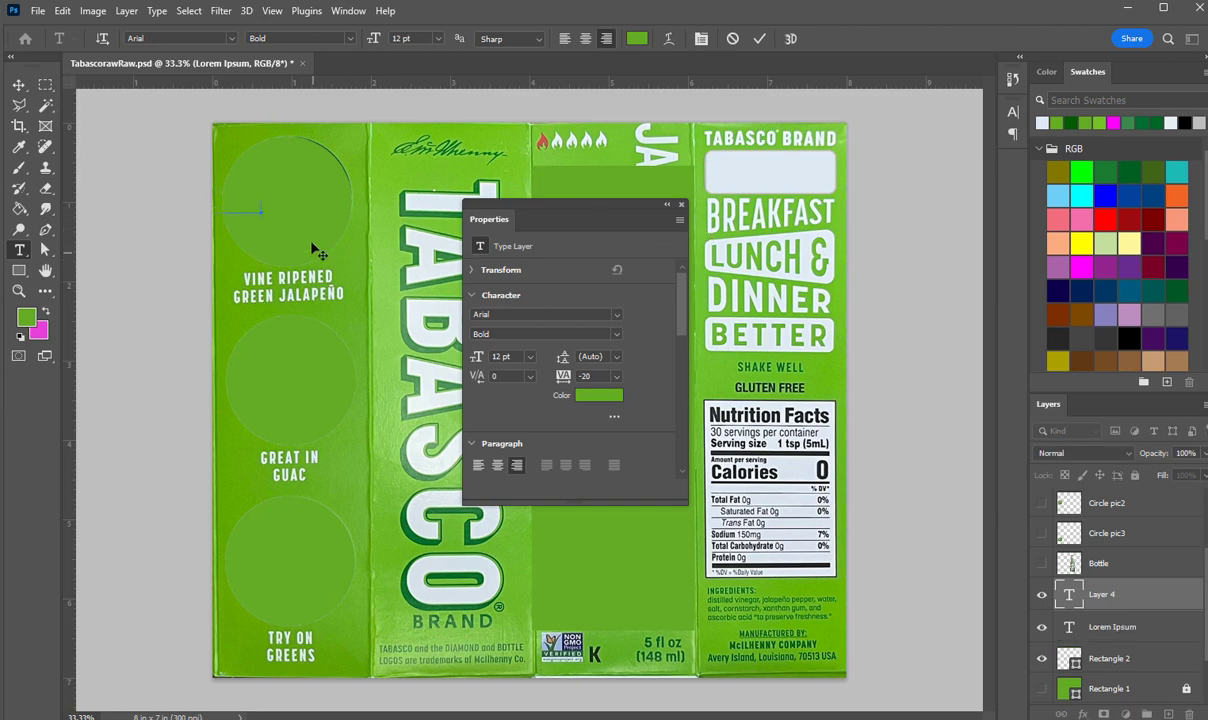
{"action": "left_click_drag", "start_coordinate": [289, 231], "coordinate": [811, 189]}
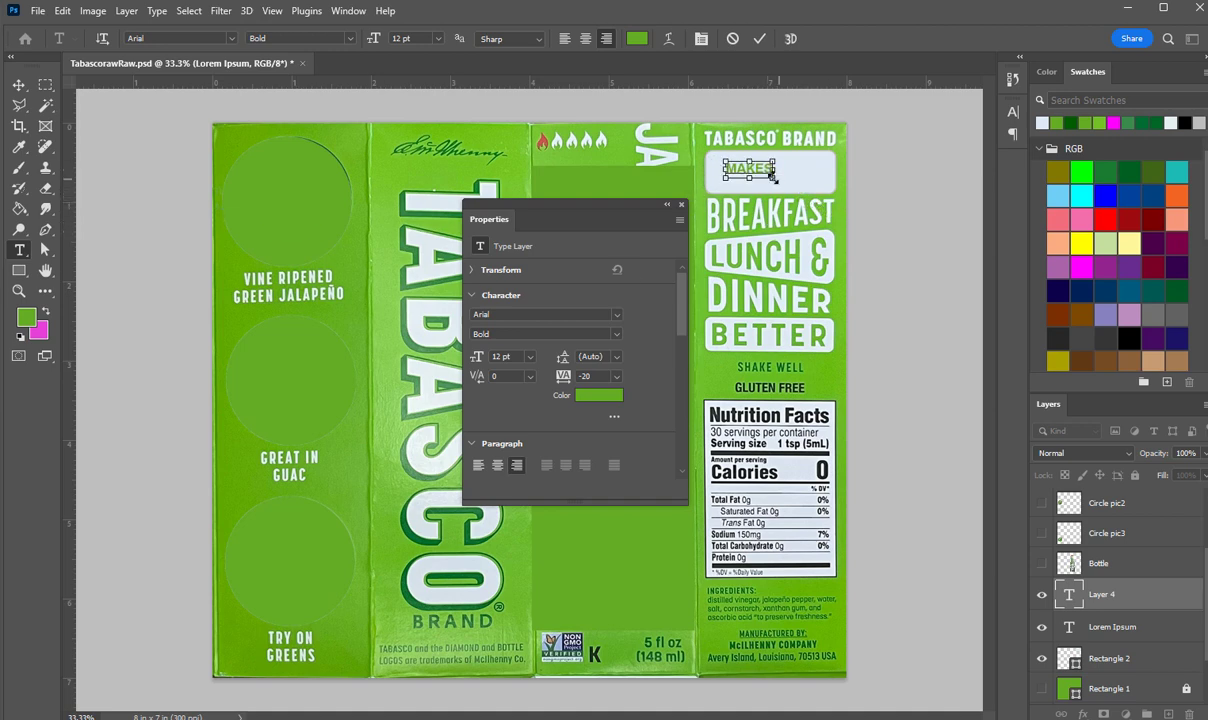
{"action": "left_click_drag", "start_coordinate": [777, 176], "coordinate": [852, 209]}
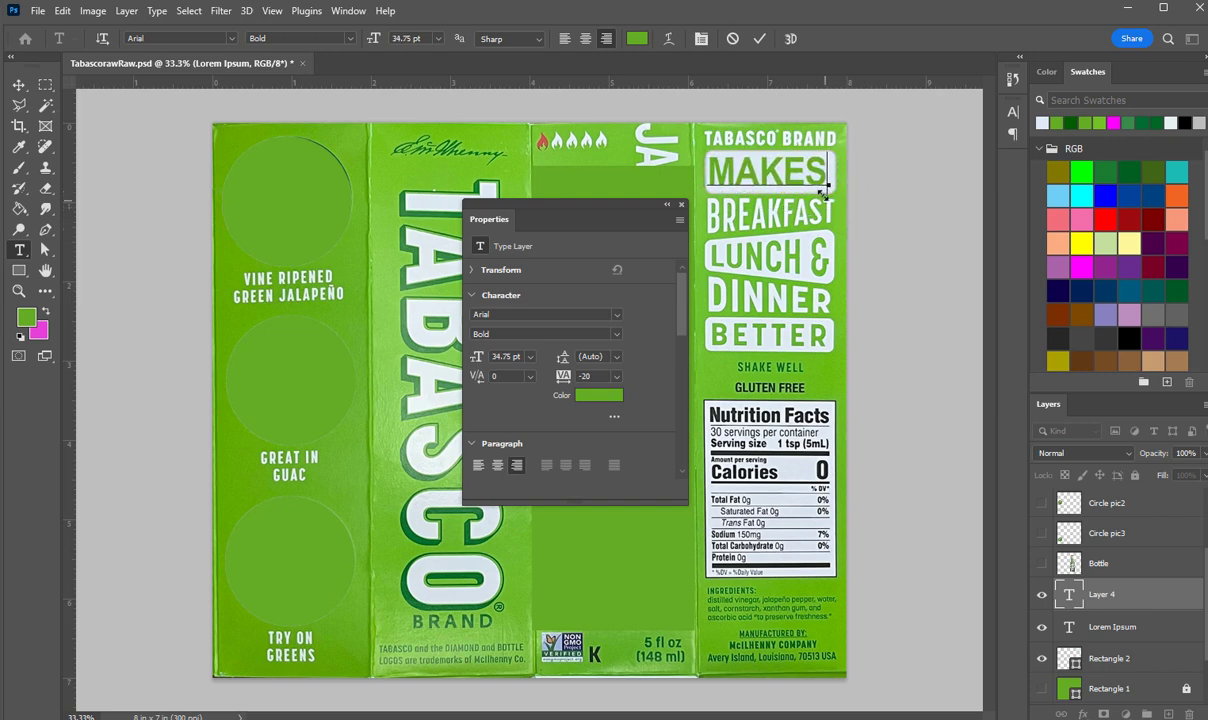
{"action": "left_click_drag", "start_coordinate": [824, 196], "coordinate": [832, 182]}
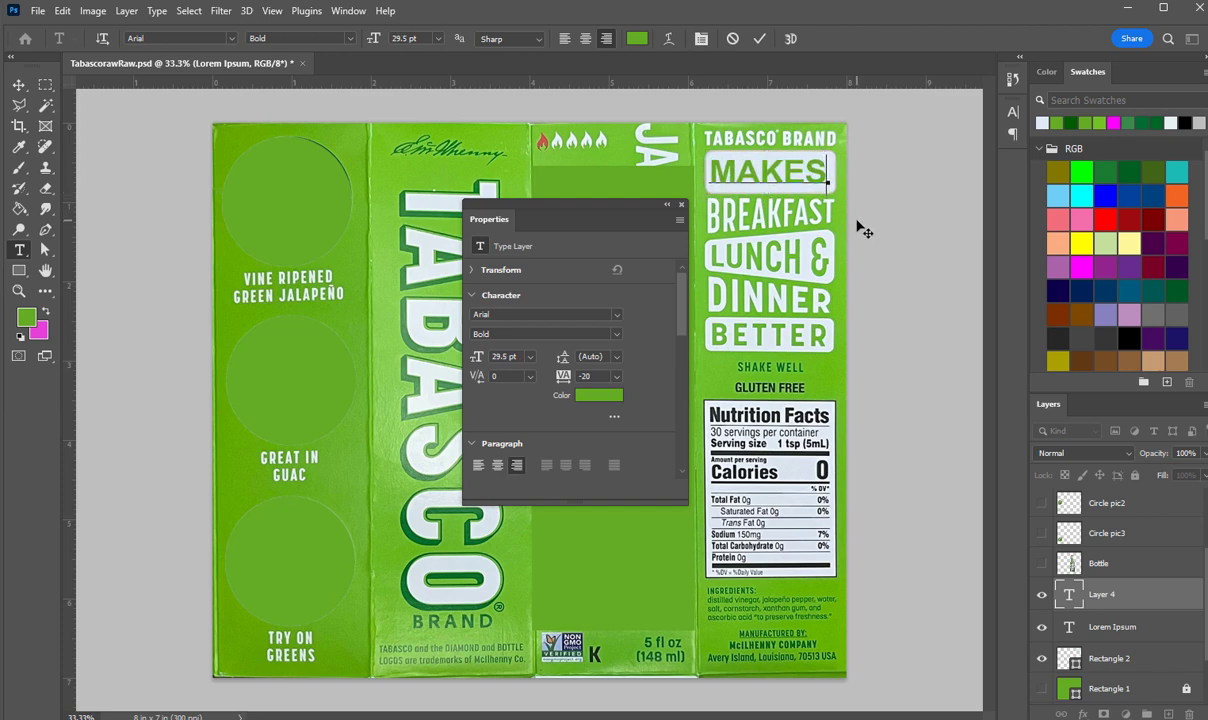
Hide Rectangle 2 and align the MAKES text over the original printed lettering.
{"action": "left_click", "coordinate": [1040, 663]}
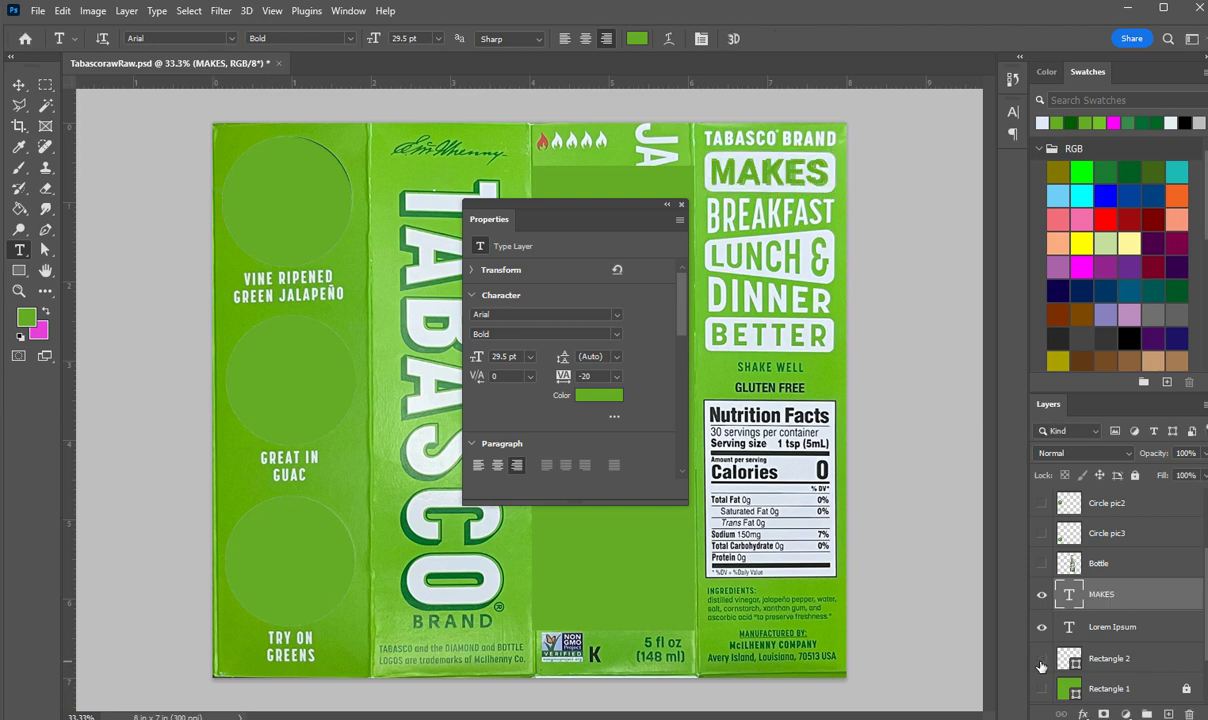
{"action": "left_click", "coordinate": [1041, 662]}
{"action": "left_click_drag", "start_coordinate": [822, 177], "coordinate": [705, 181]}
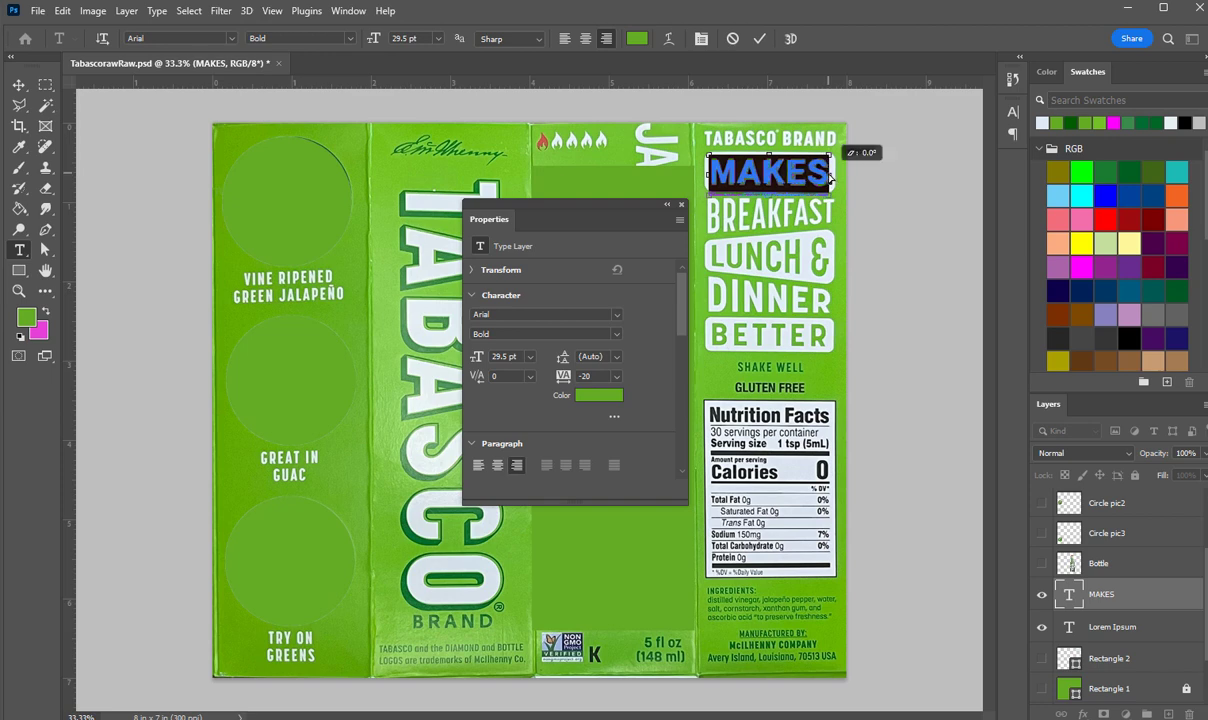
{"action": "left_click_drag", "start_coordinate": [829, 178], "coordinate": [785, 169]}
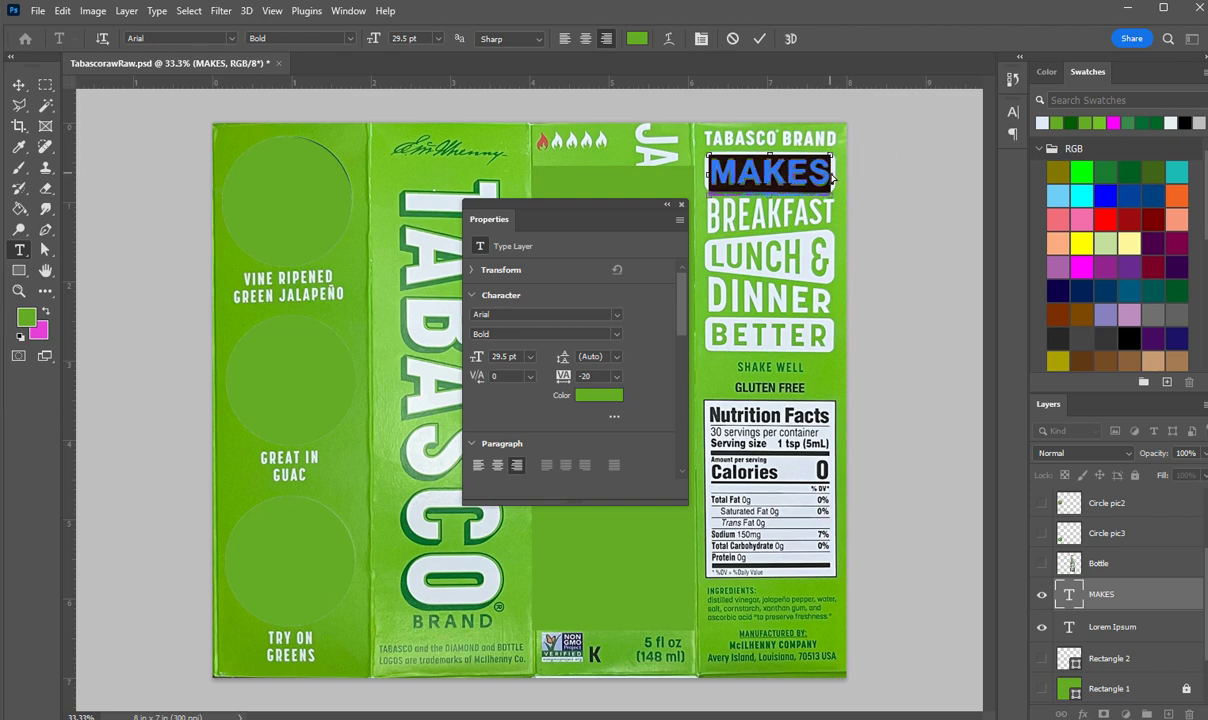
Set the MAKES text size to 30 pt and show Rectangle 2 again.
{"action": "left_click", "coordinate": [409, 37]}
{"action": "type", "text": "30"}
{"action": "key", "text": "Return"}
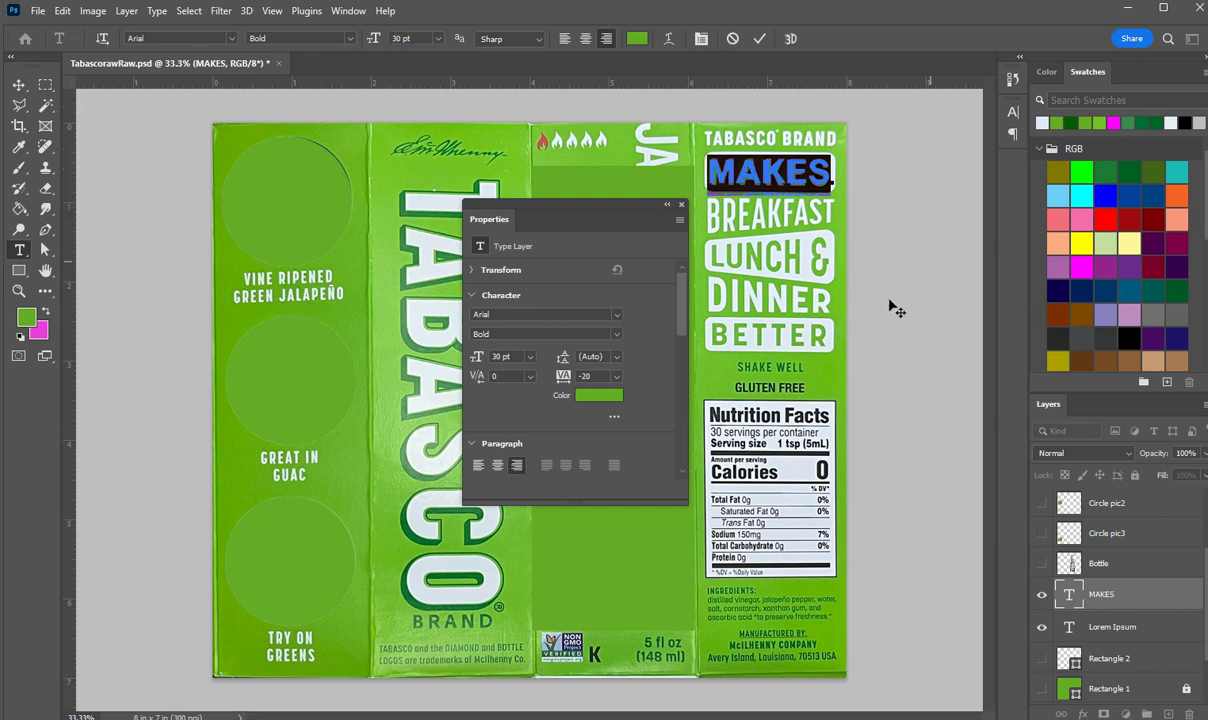
{"action": "left_click", "coordinate": [785, 178]}
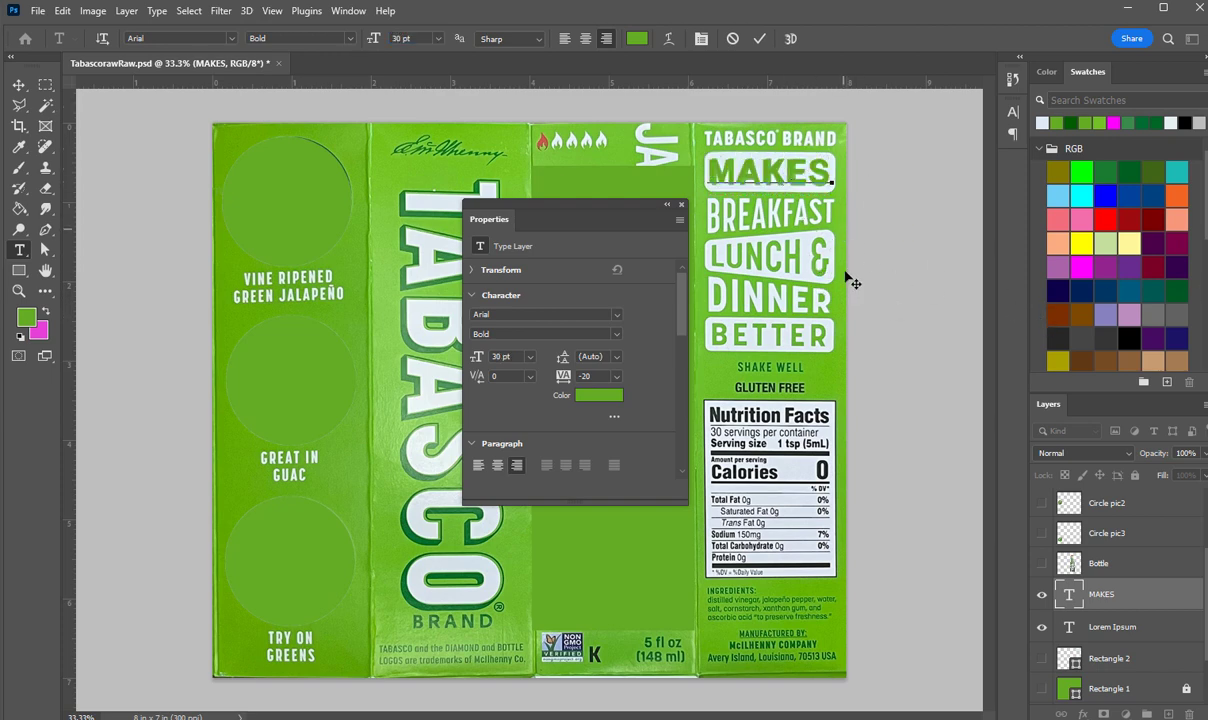
{"action": "left_click", "coordinate": [1041, 658]}
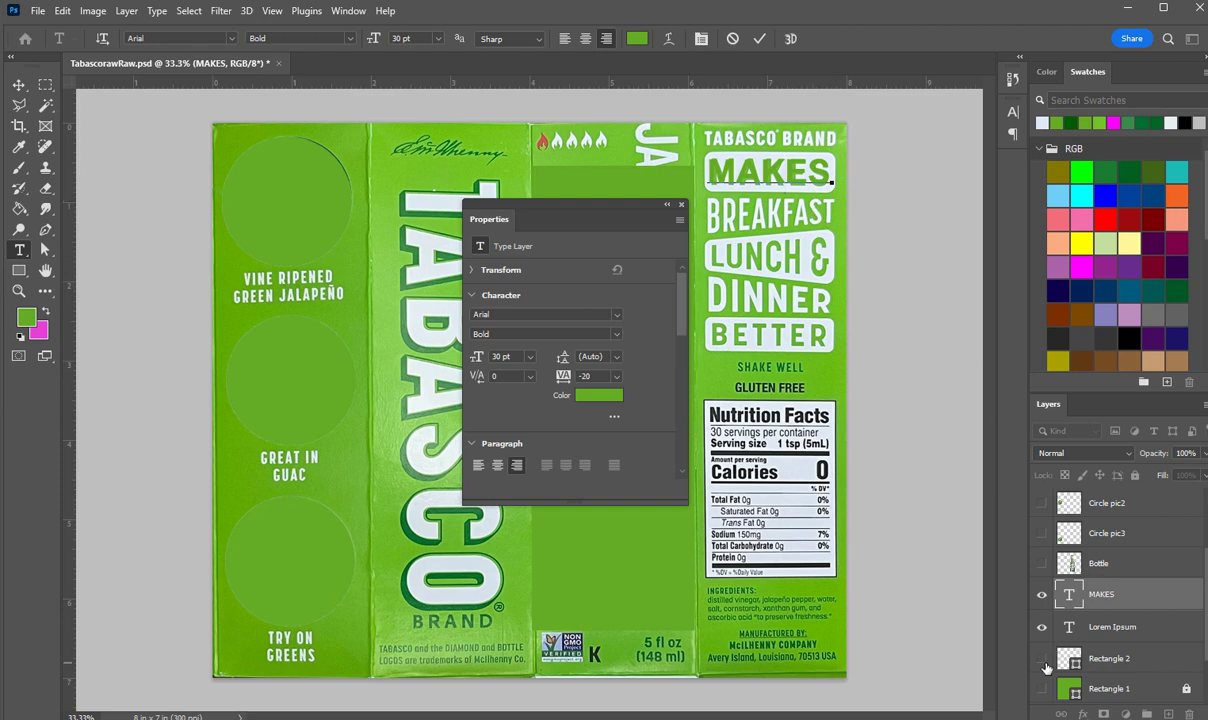
{"action": "left_click", "coordinate": [944, 558]}
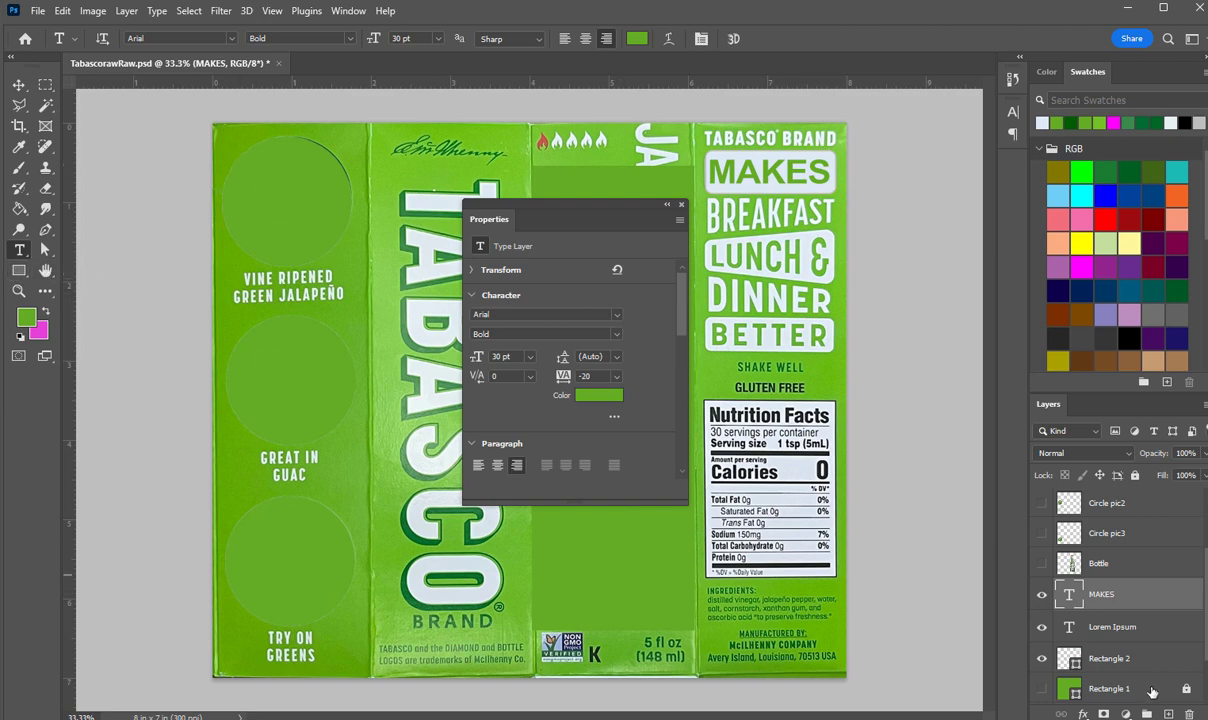
Remove the stroke from Rectangle 2 behind the MAKES text.
{"action": "left_click", "coordinate": [1134, 660]}
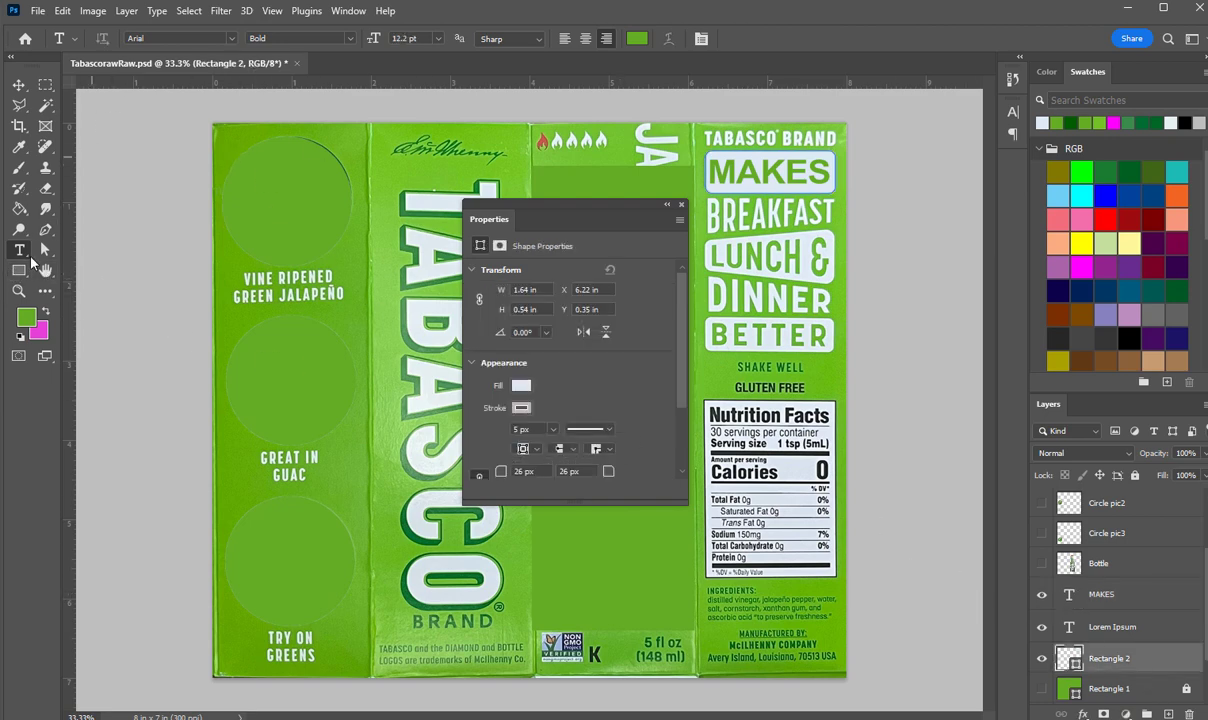
{"action": "left_click", "coordinate": [18, 274]}
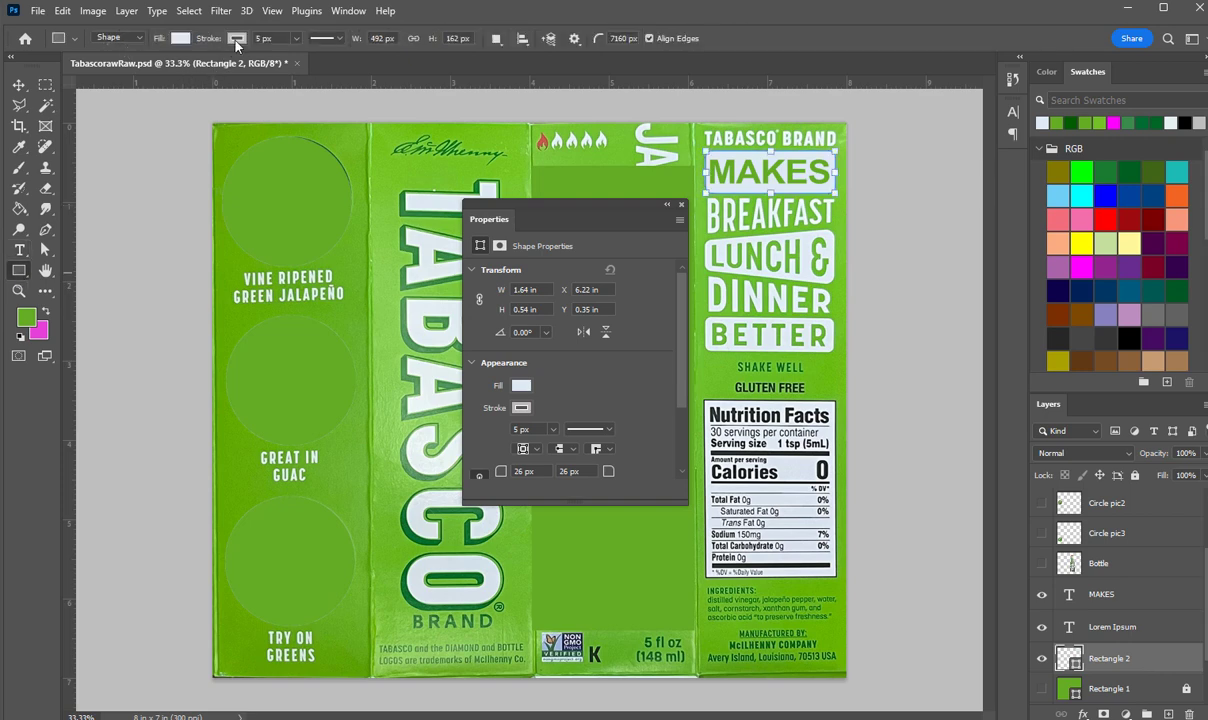
{"action": "left_click", "coordinate": [236, 40]}
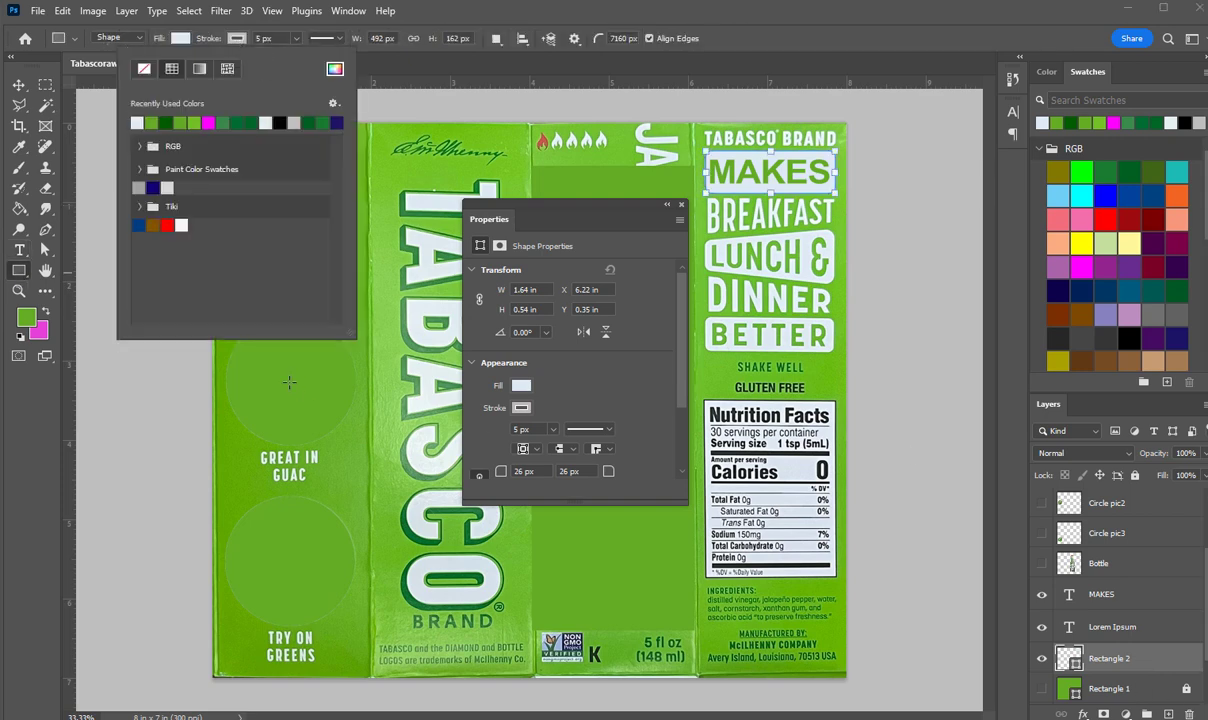
{"action": "left_click", "coordinate": [145, 70]}
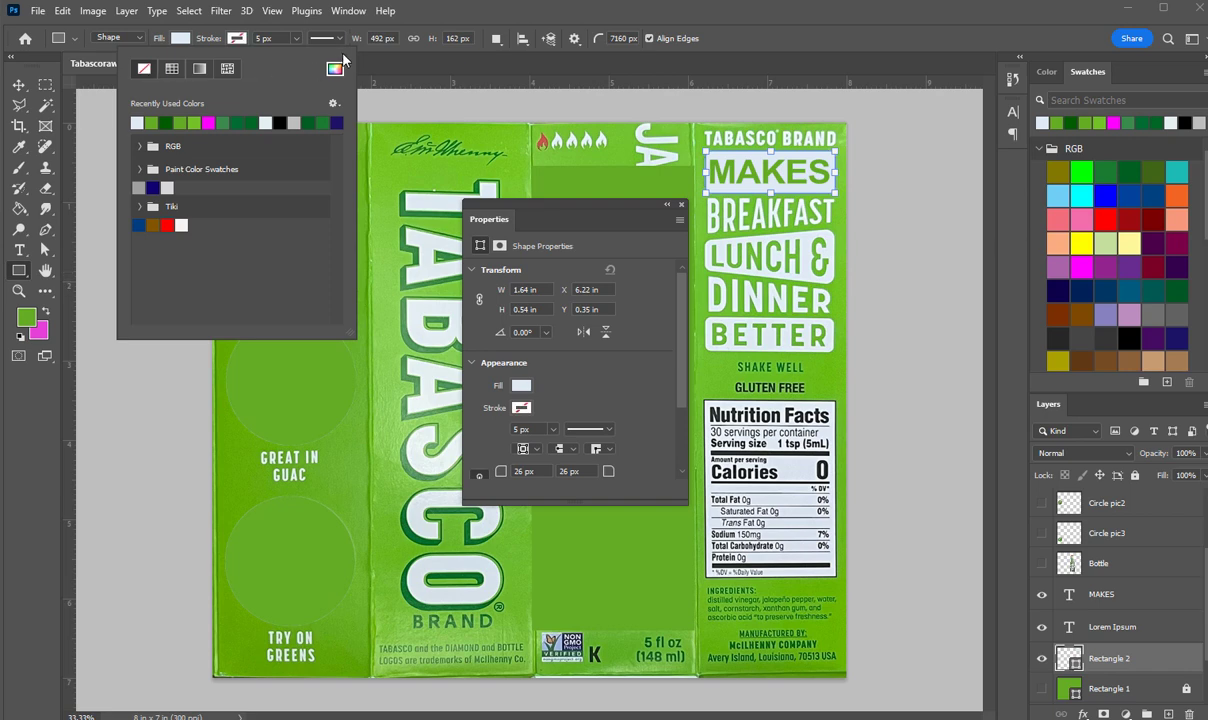
{"action": "left_click", "coordinate": [528, 30]}
{"action": "key", "text": "v"}
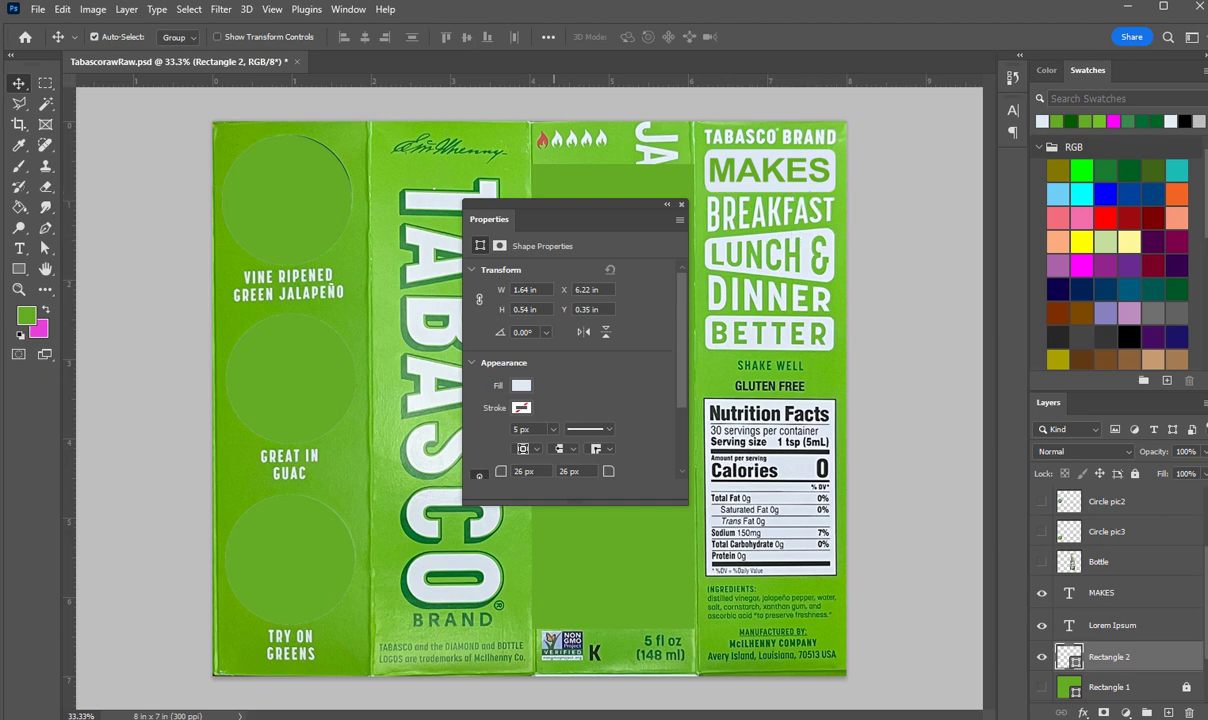
Switch to Illustrator and choose the Rectangle tool with a light grey F2F2F2 fill.
{"action": "mouse_move", "coordinate": [354, 716]}
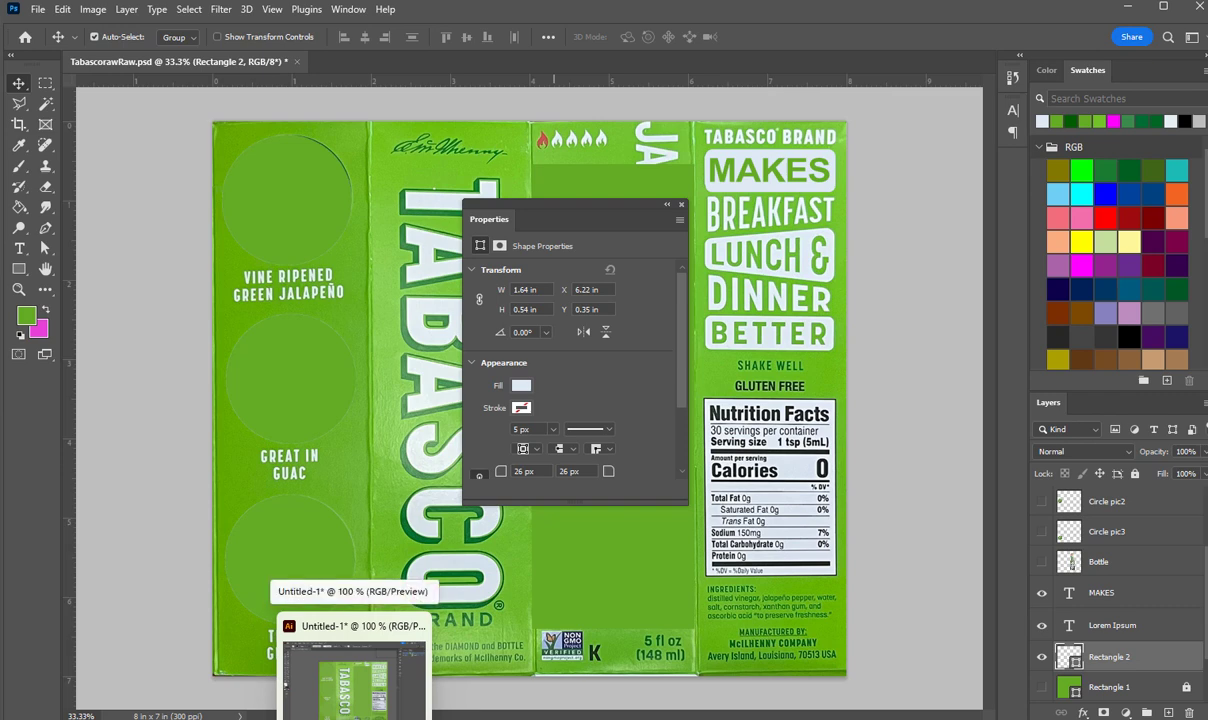
{"action": "left_click", "coordinate": [354, 680]}
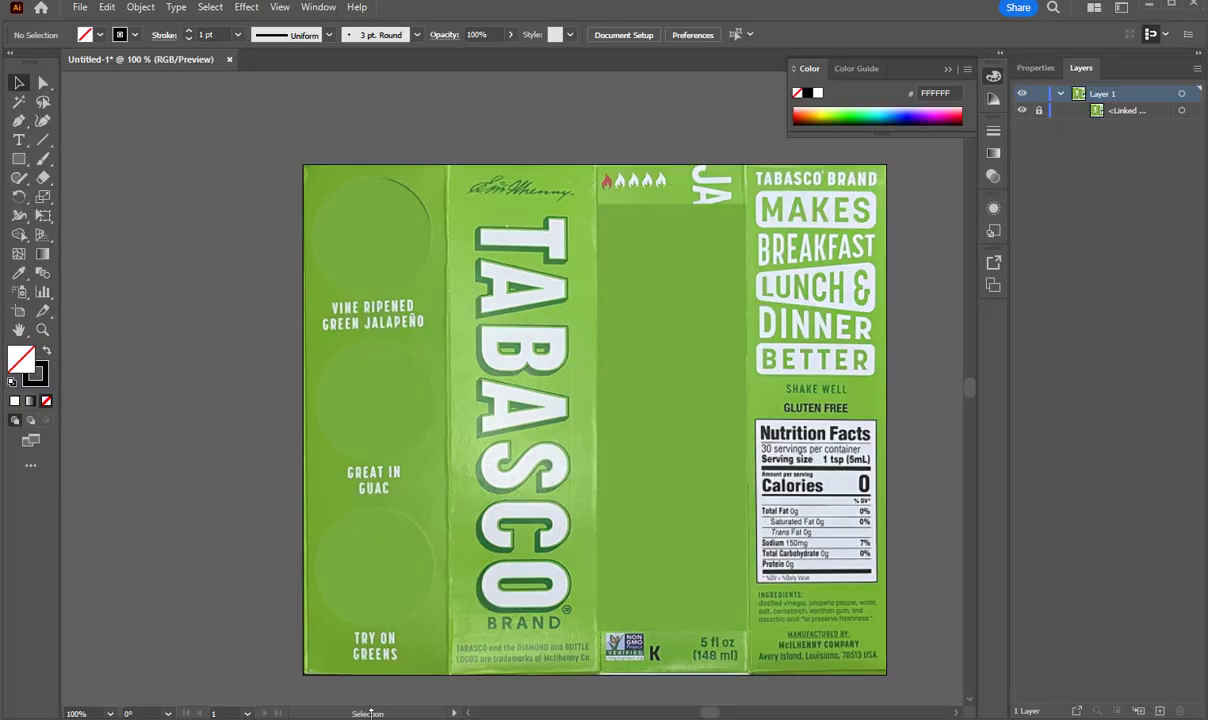
{"action": "left_click", "coordinate": [18, 158]}
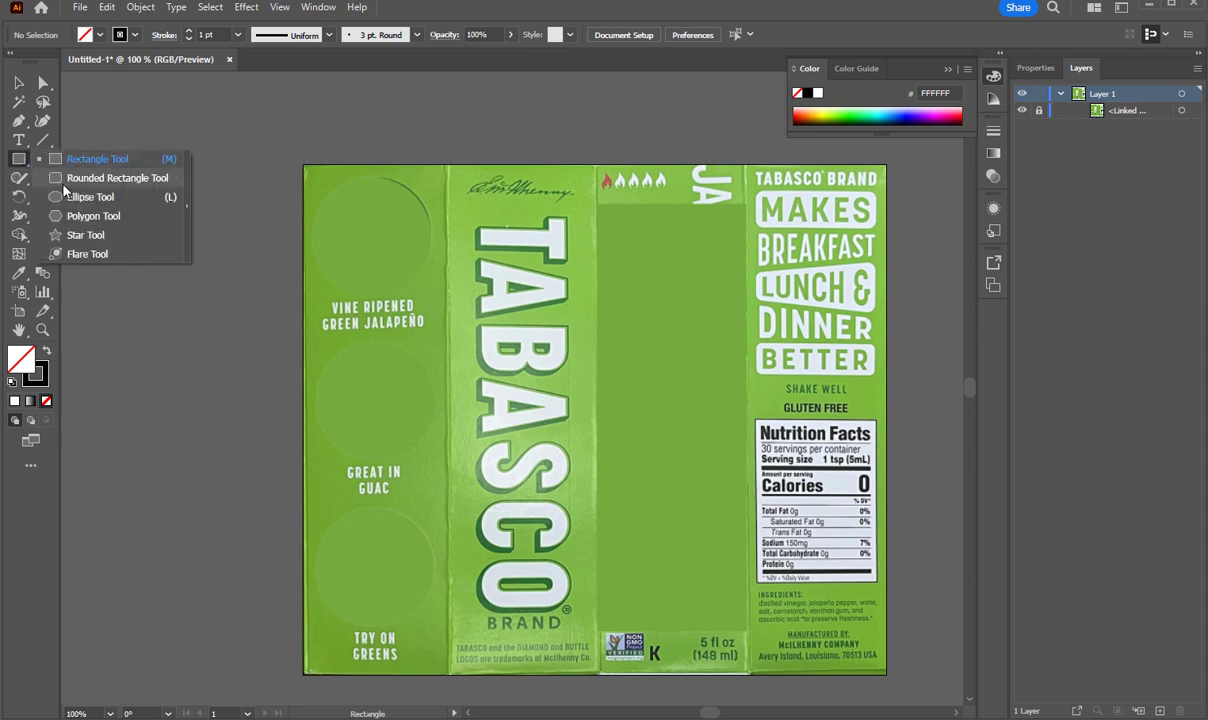
{"action": "left_click", "coordinate": [58, 158]}
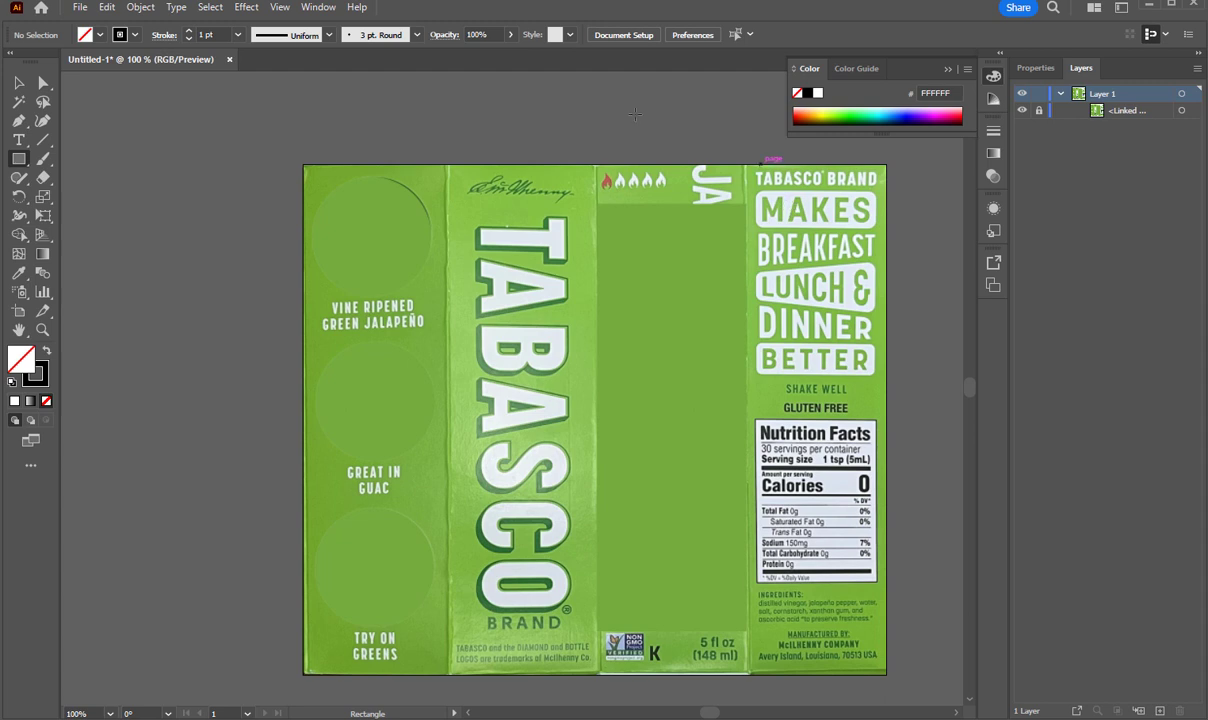
{"action": "left_click", "coordinate": [100, 34]}
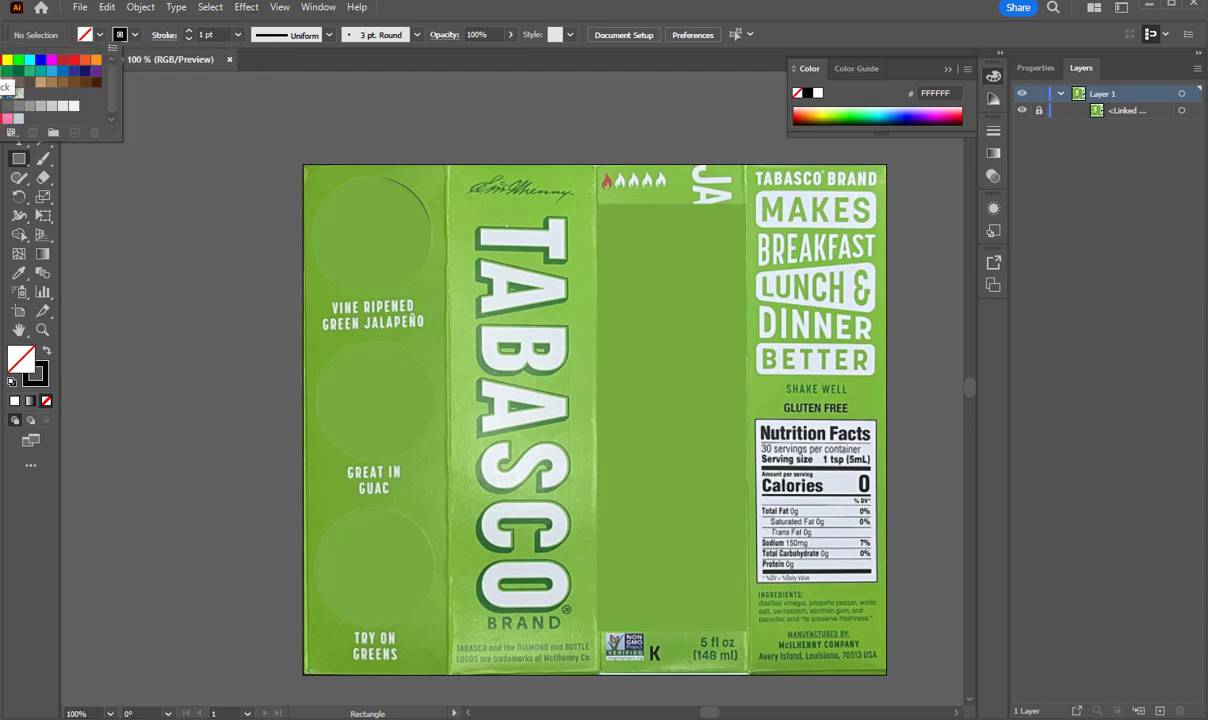
{"action": "left_click", "coordinate": [71, 107]}
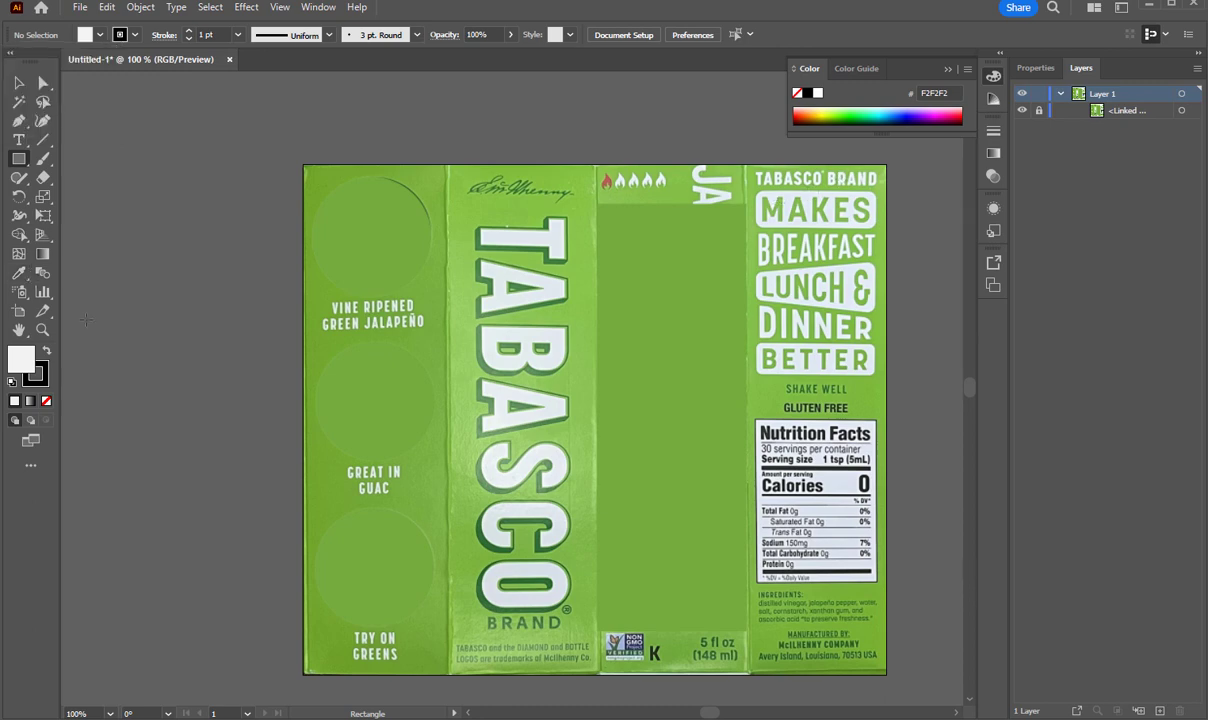
Sample the E2EDF2 off-white from the MAKES badge as fill and draw a rounded rectangle covering the badge.
{"action": "left_click", "coordinate": [19, 272]}
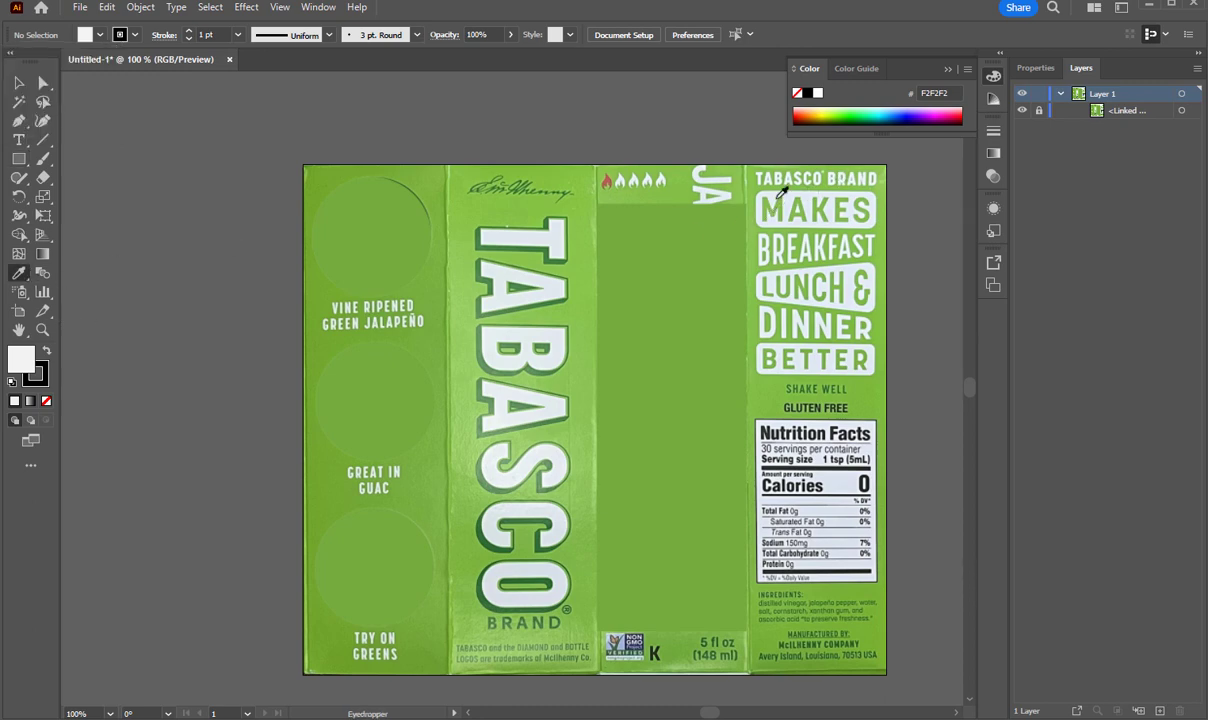
{"action": "left_click", "coordinate": [742, 190]}
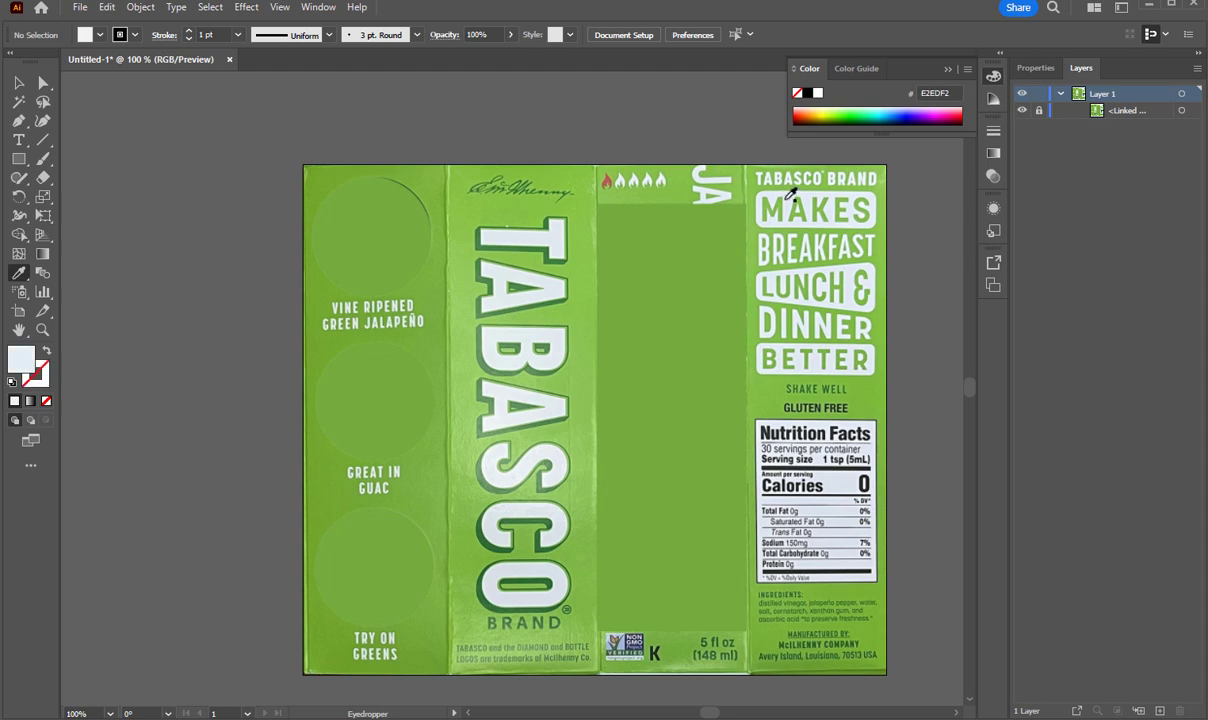
{"action": "left_click", "coordinate": [19, 158]}
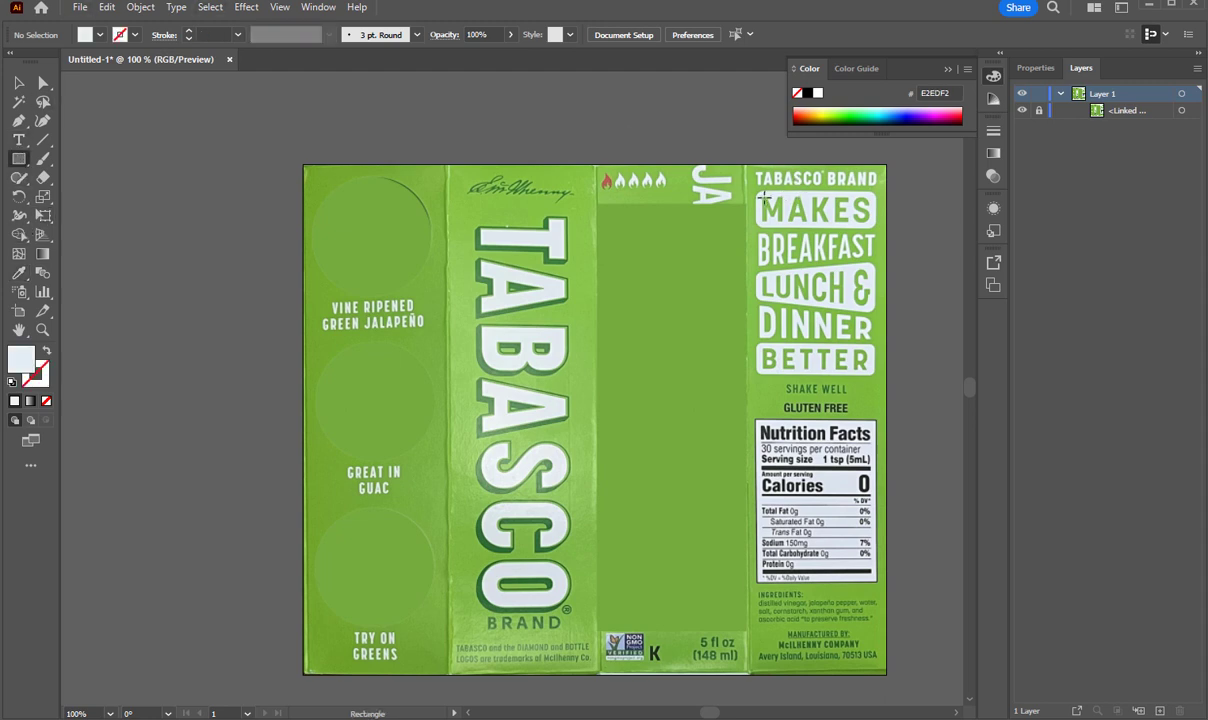
{"action": "left_click_drag", "start_coordinate": [757, 188], "coordinate": [871, 203]}
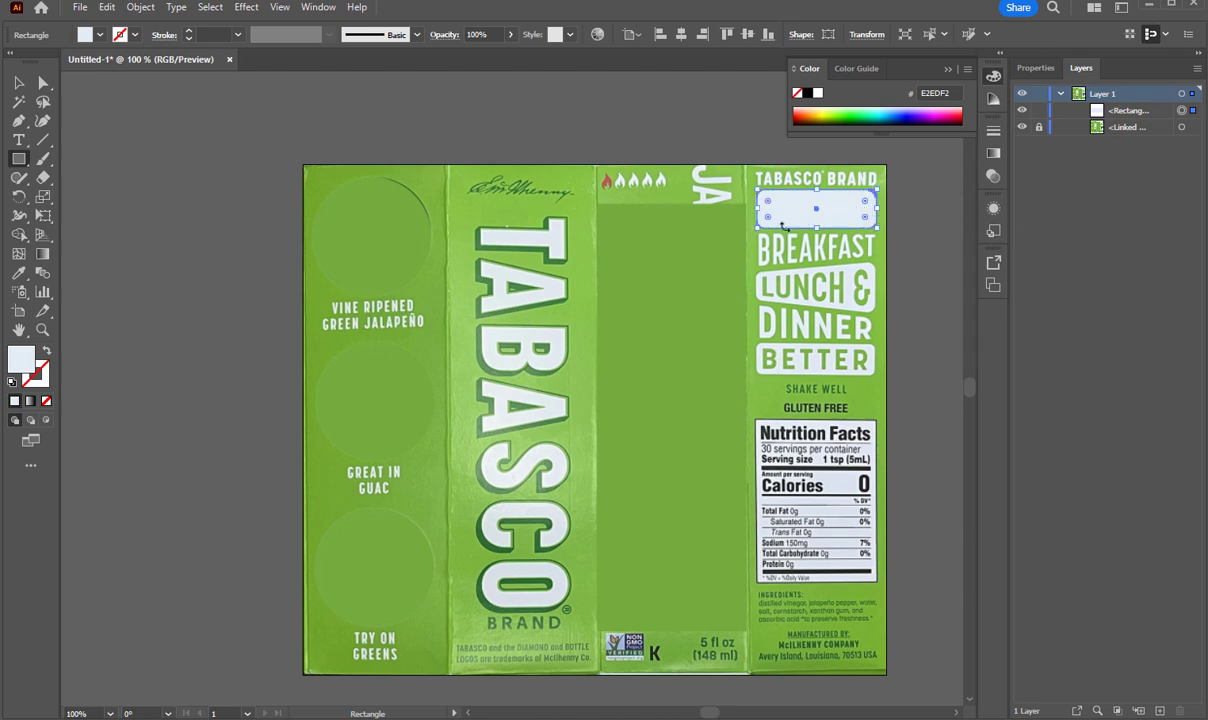
Add a point text reading MAKES over the upper circle on the box's first panel.
{"action": "left_click", "coordinate": [18, 139]}
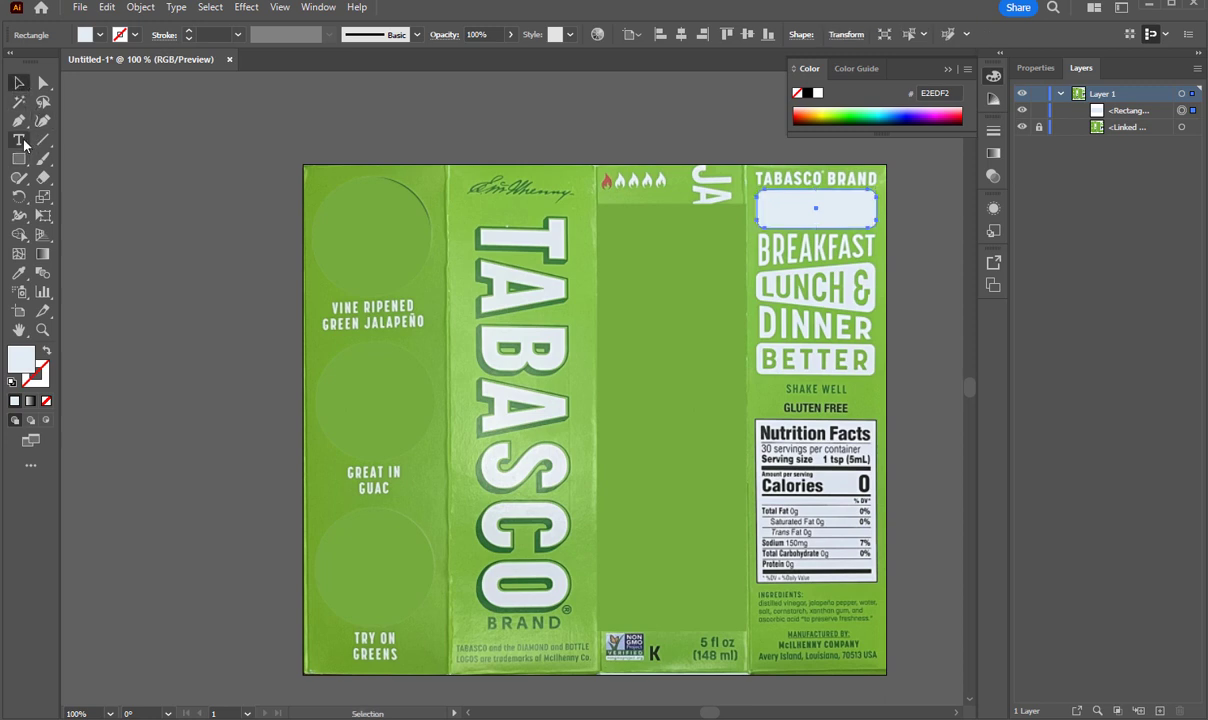
{"action": "left_click", "coordinate": [325, 233]}
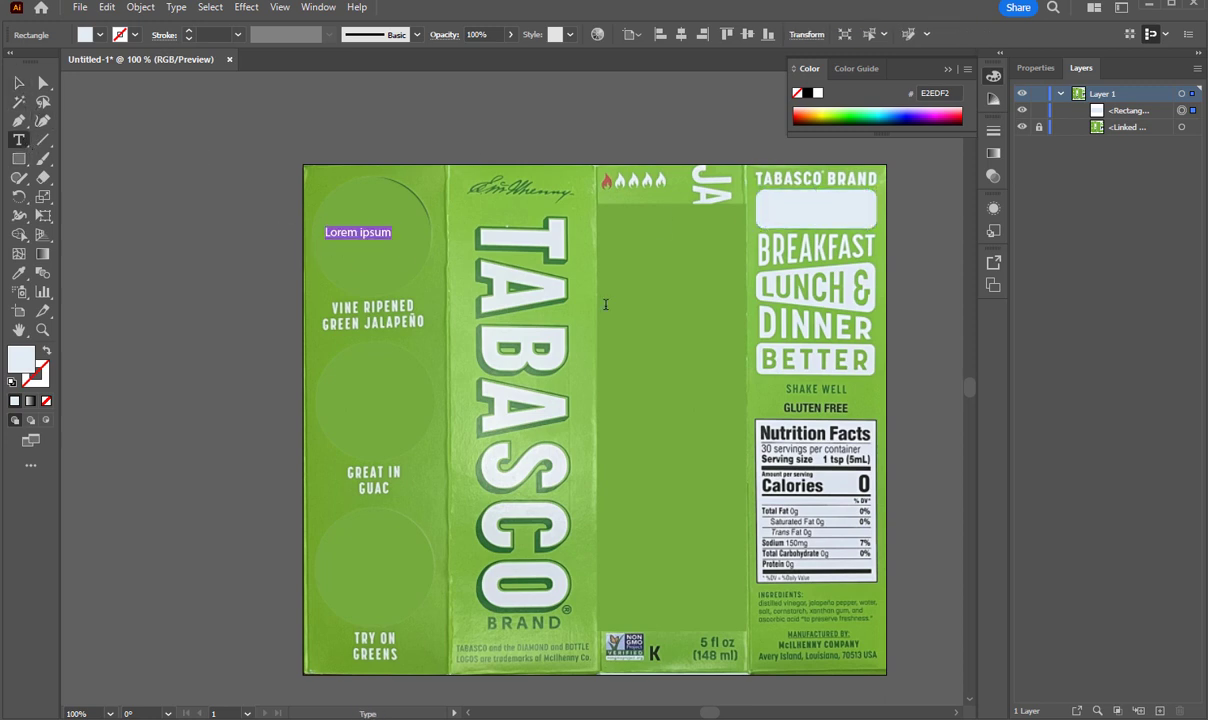
{"action": "type", "text": "MAKES"}
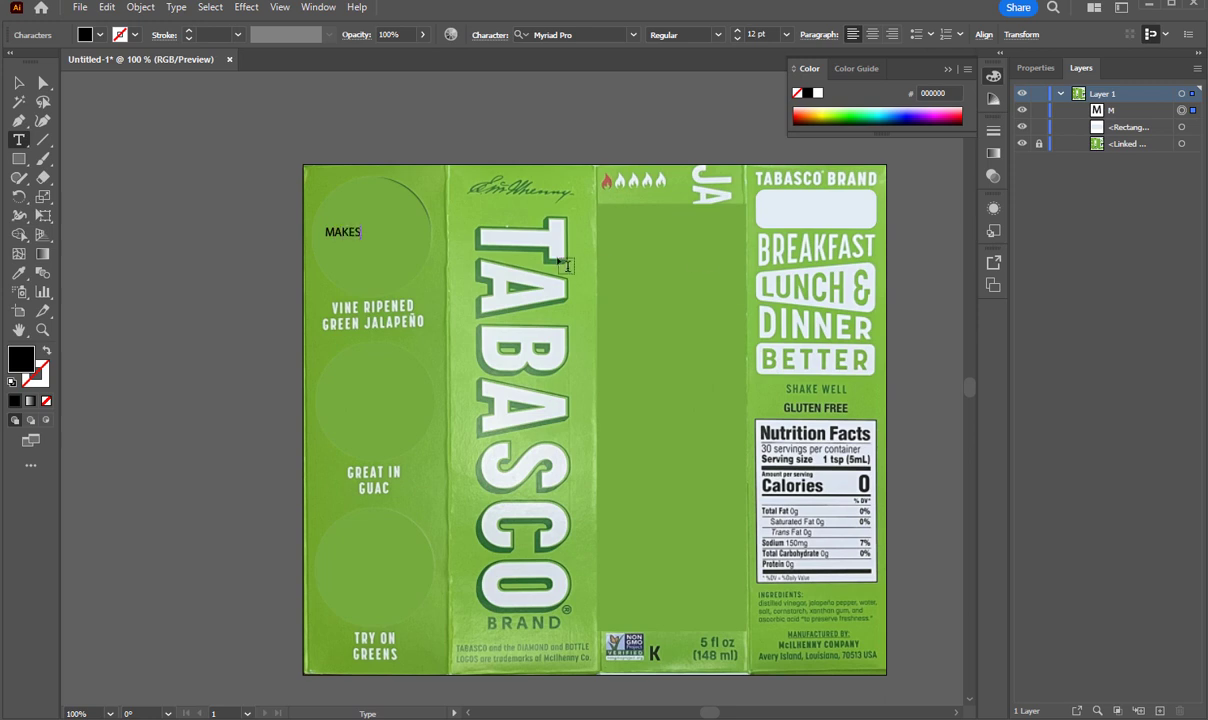
{"action": "key", "text": "Escape"}
Recolor the MAKES text with the green 39B54A swatch.
{"action": "left_click", "coordinate": [359, 239]}
{"action": "double_click", "coordinate": [343, 232]}
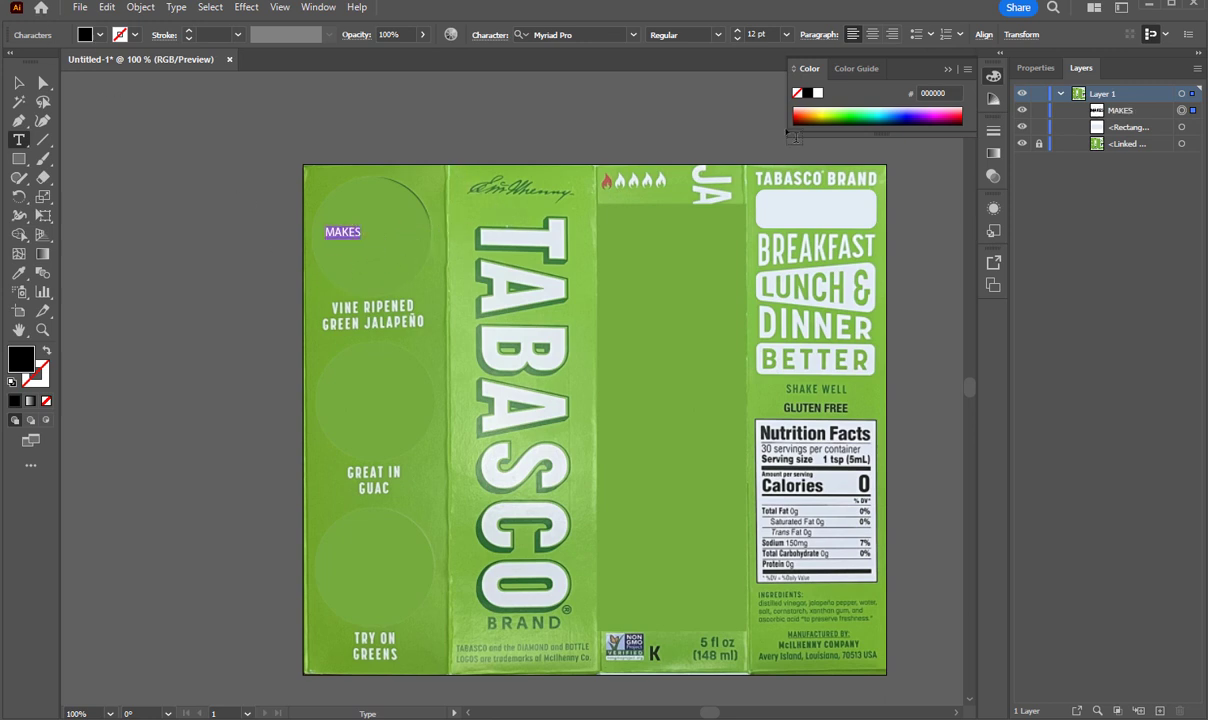
{"action": "left_click", "coordinate": [84, 38]}
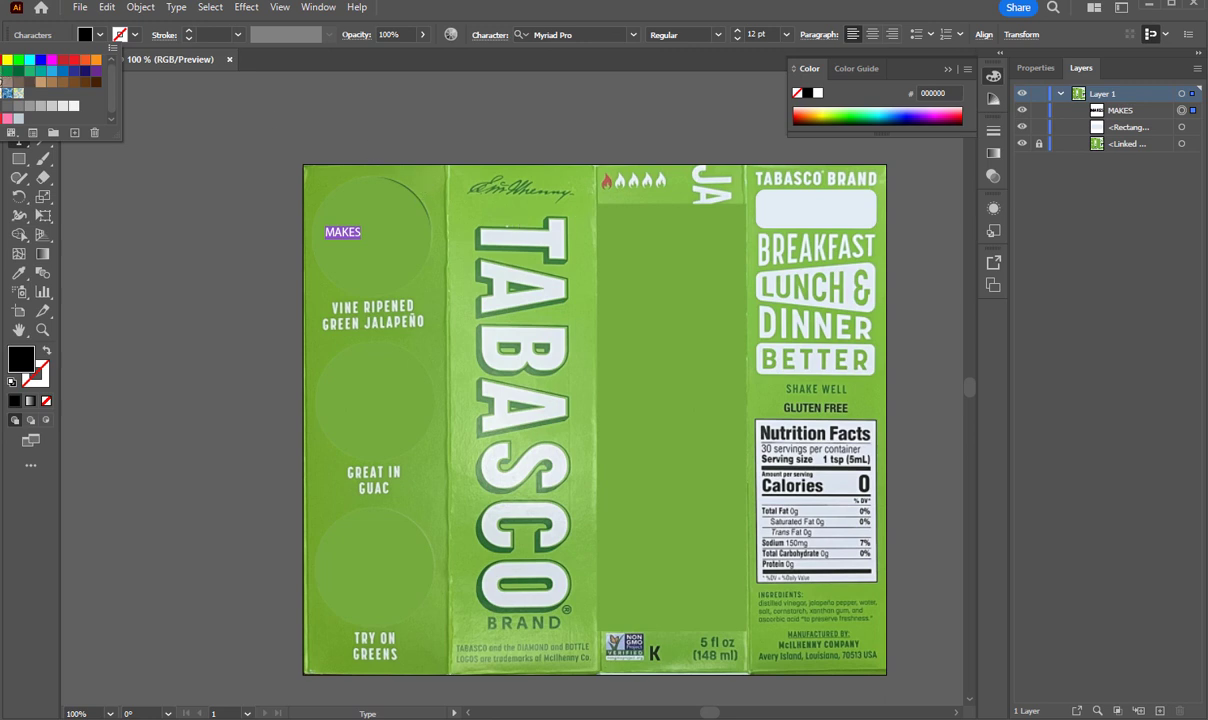
{"action": "left_click", "coordinate": [1, 71]}
{"action": "left_click", "coordinate": [360, 224]}
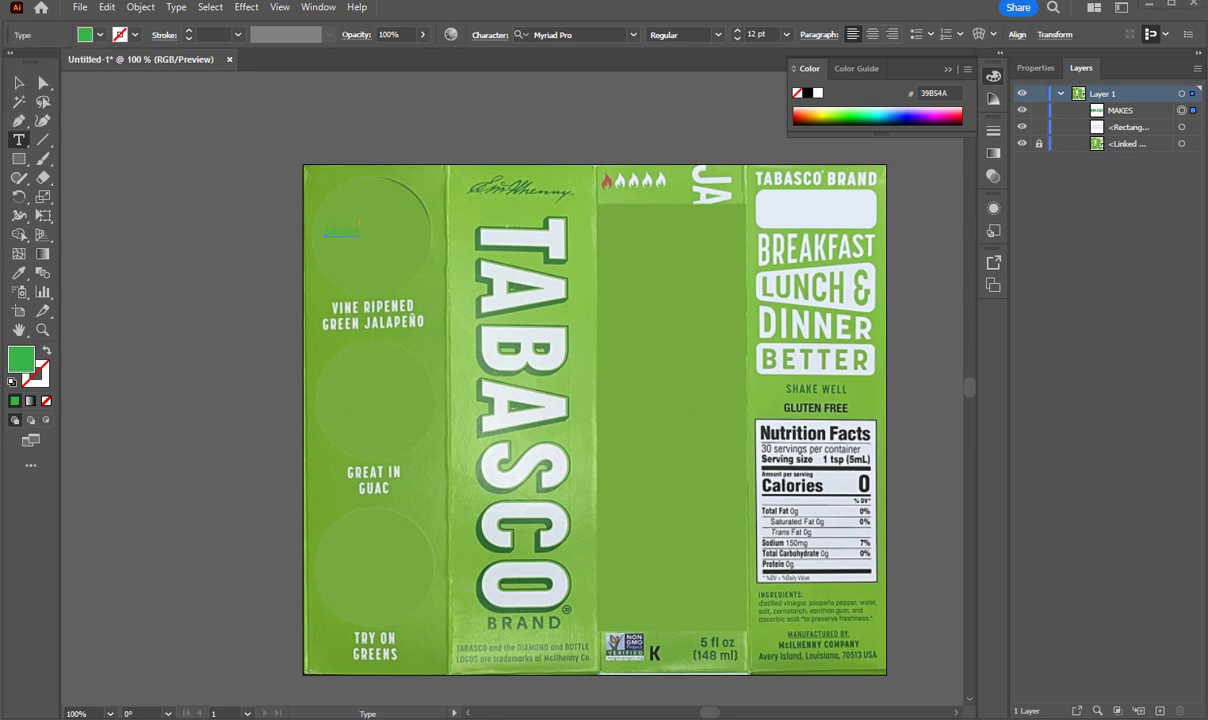
Move the MAKES text onto the off-white rounded rectangle and set its font size to 30 pt.
{"action": "left_click", "coordinate": [44, 85]}
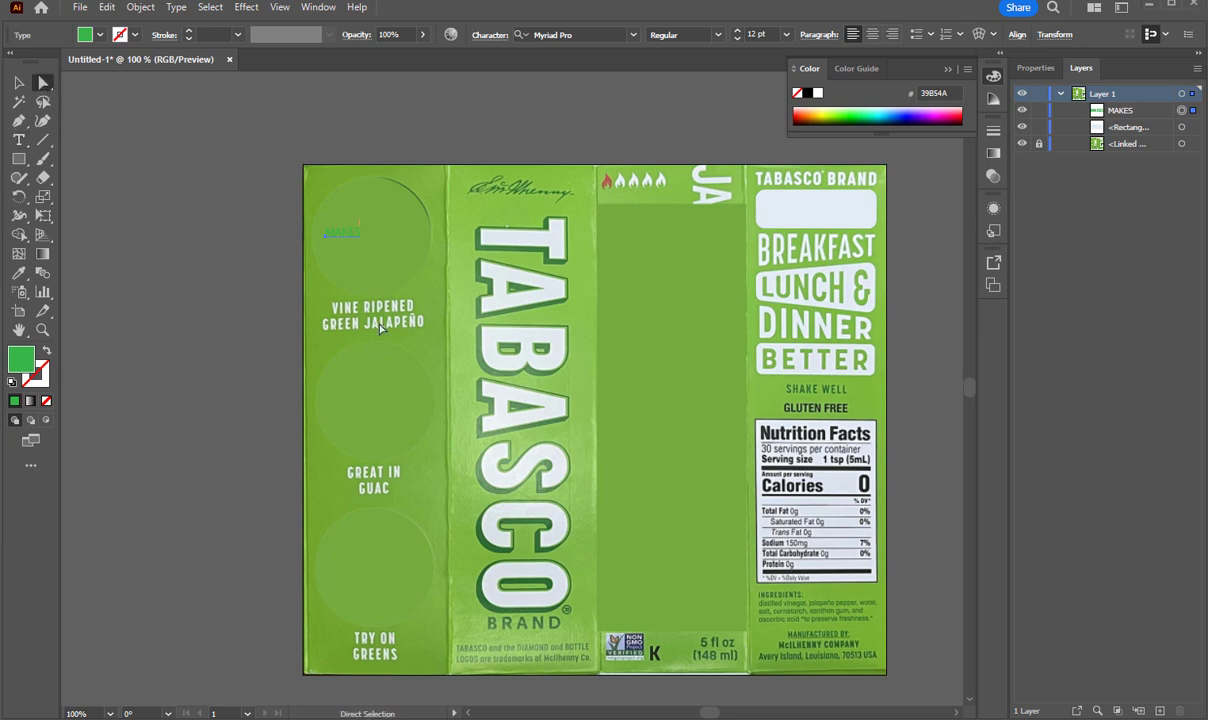
{"action": "left_click_drag", "start_coordinate": [356, 235], "coordinate": [799, 208]}
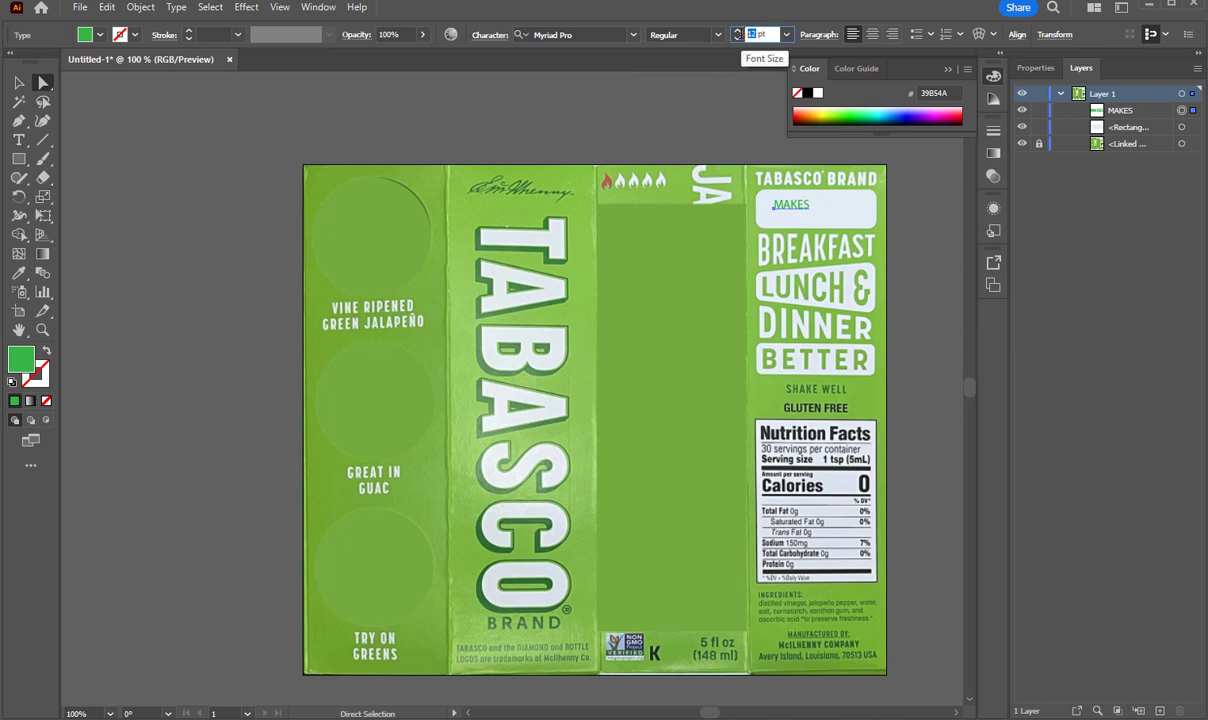
{"action": "double_click", "coordinate": [757, 34]}
{"action": "type", "text": "30"}
{"action": "key", "text": "Return"}
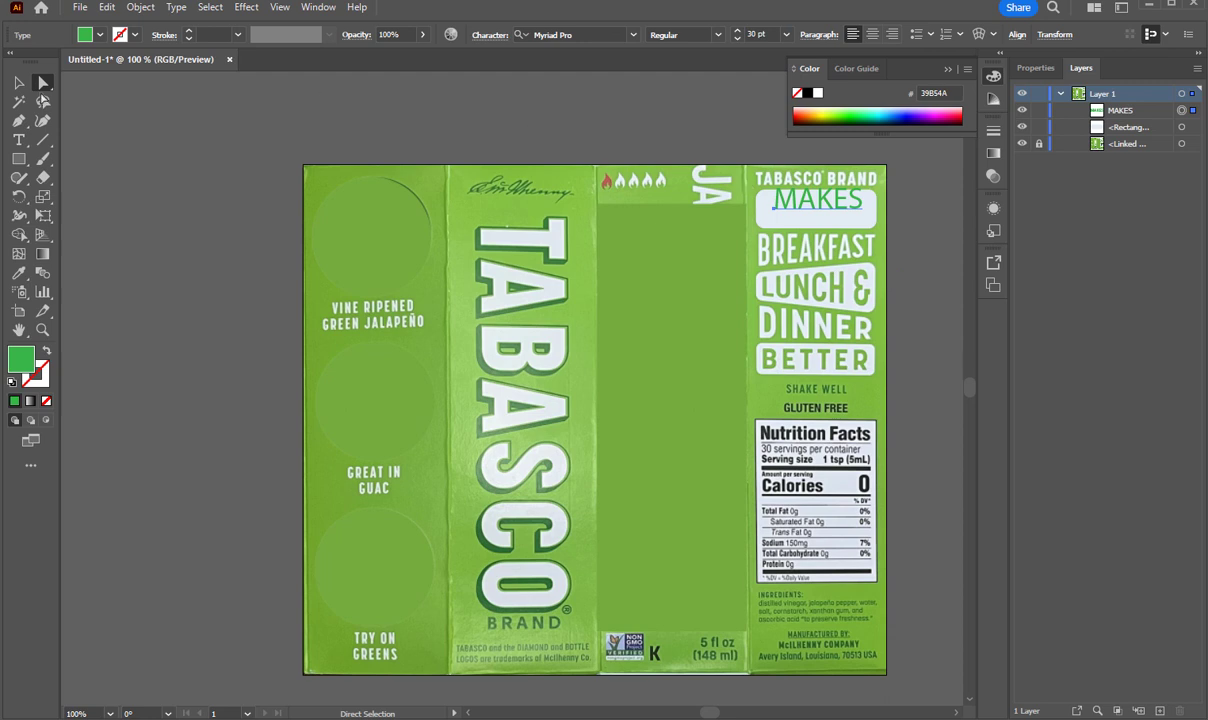
Reposition the enlarged MAKES text so it sits inside the rounded rectangle.
{"action": "left_click", "coordinate": [19, 83]}
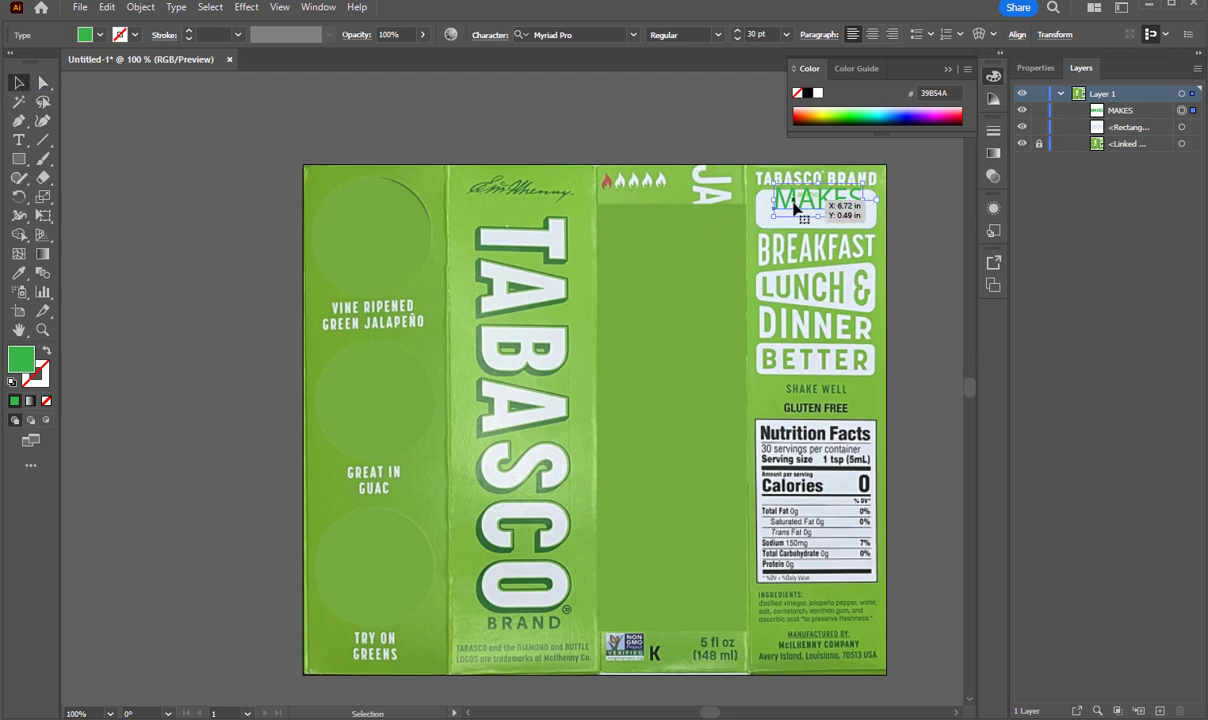
{"action": "left_click_drag", "start_coordinate": [793, 203], "coordinate": [786, 211]}
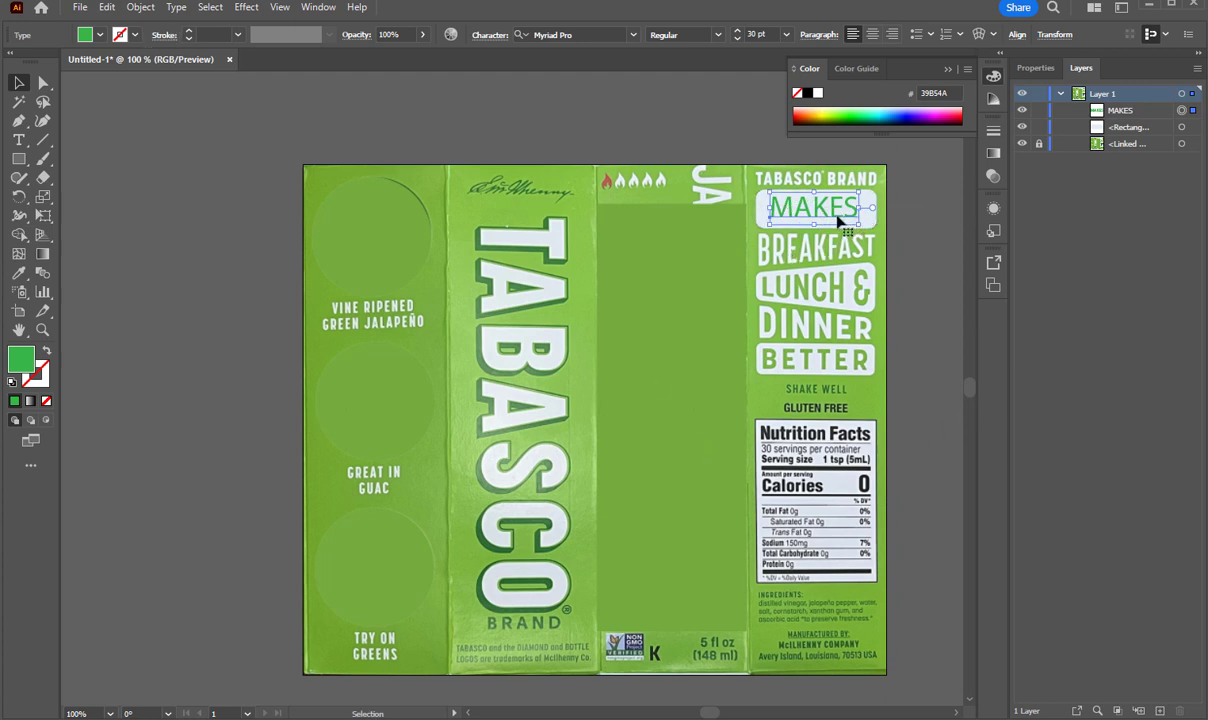
{"action": "left_click_drag", "start_coordinate": [838, 220], "coordinate": [831, 222]}
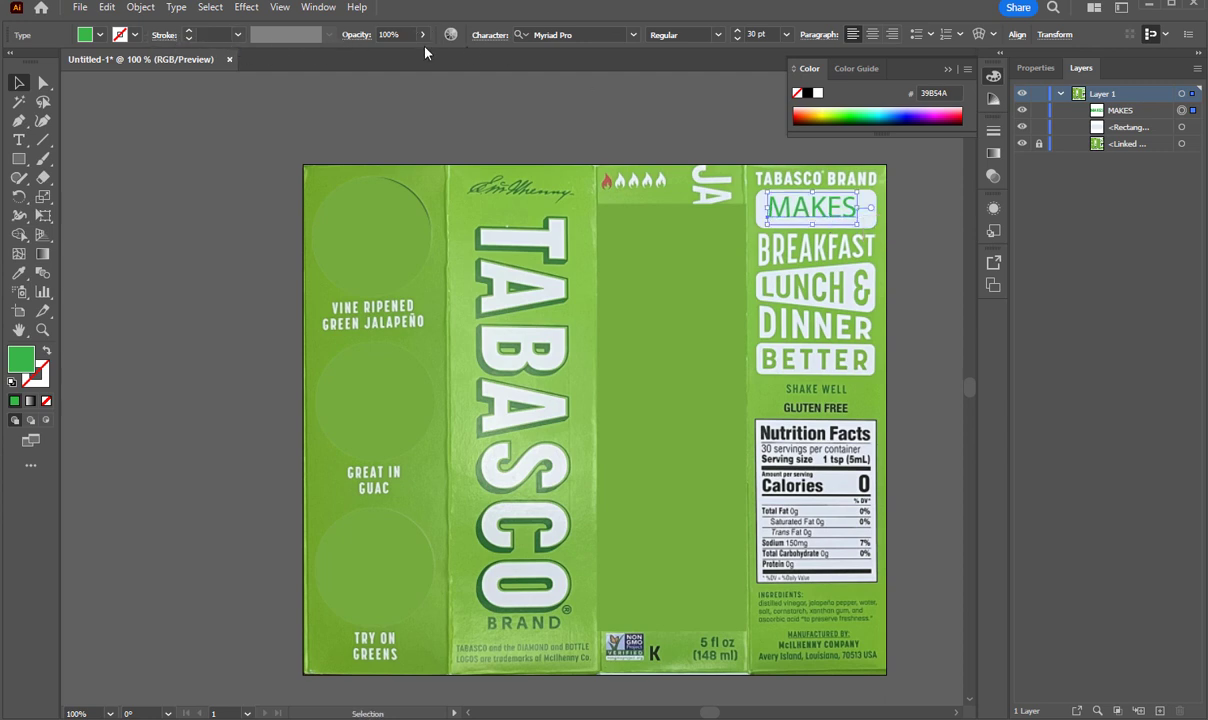
{"action": "left_click", "coordinate": [718, 38]}
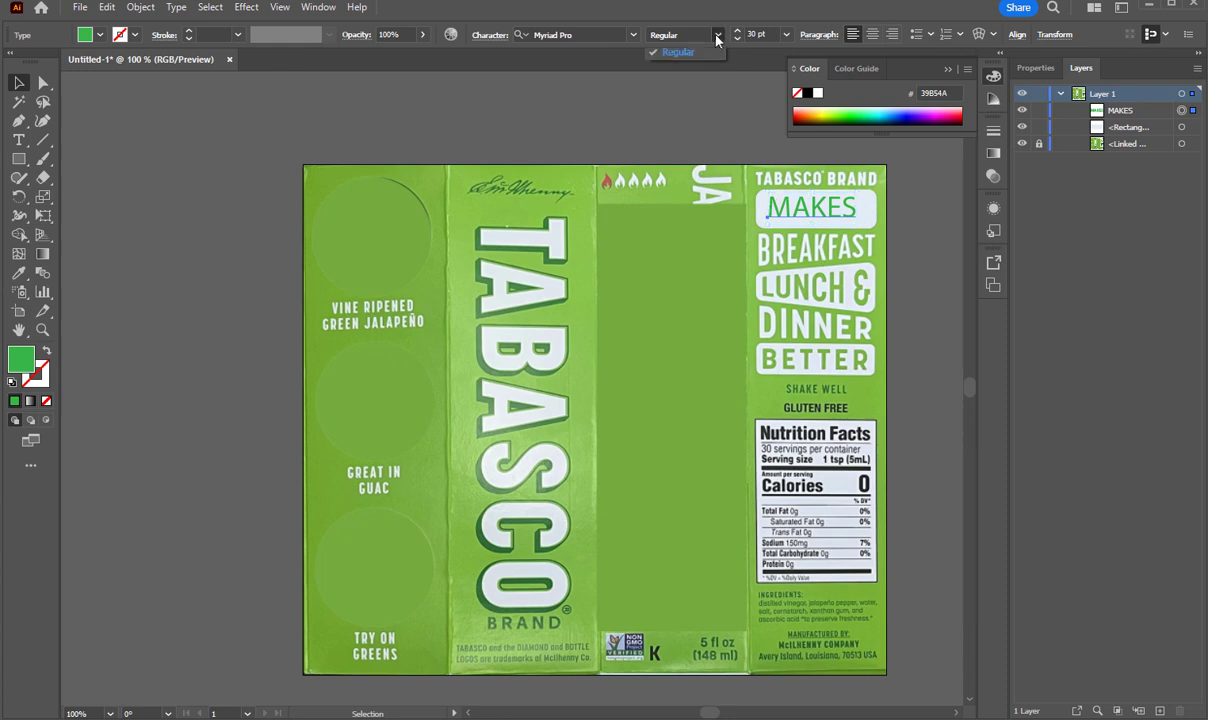
{"action": "left_click", "coordinate": [717, 38]}
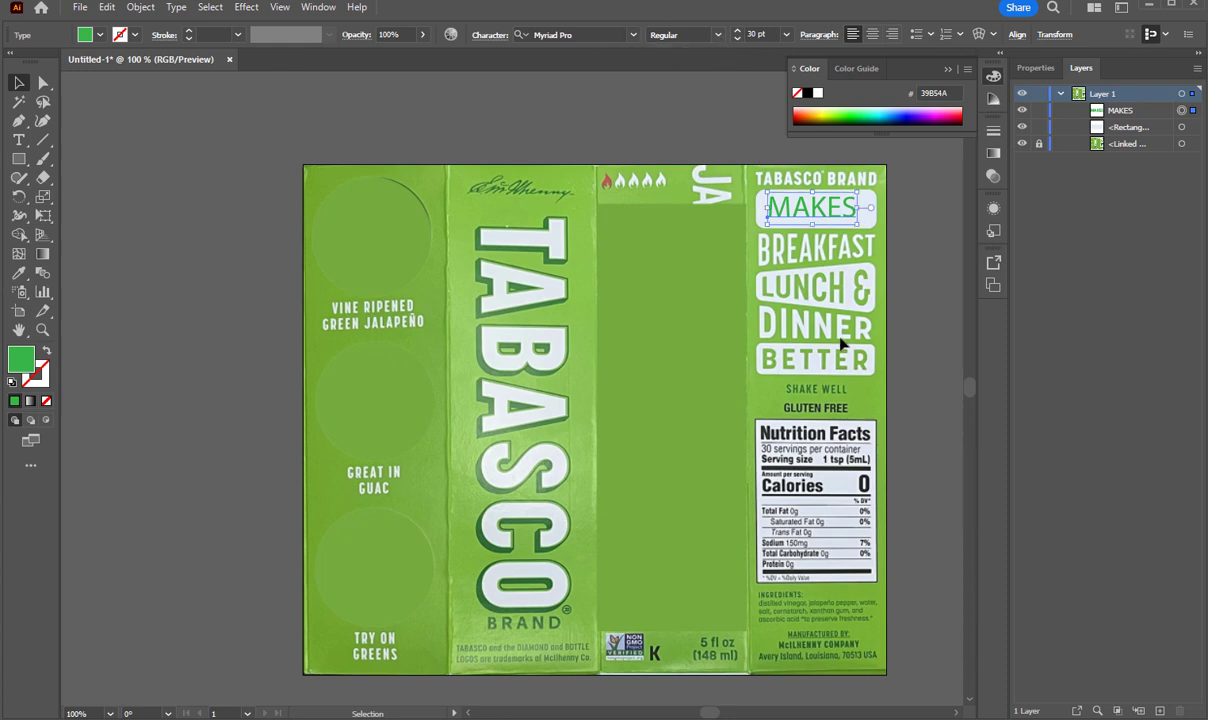
{"action": "left_click", "coordinate": [927, 294]}
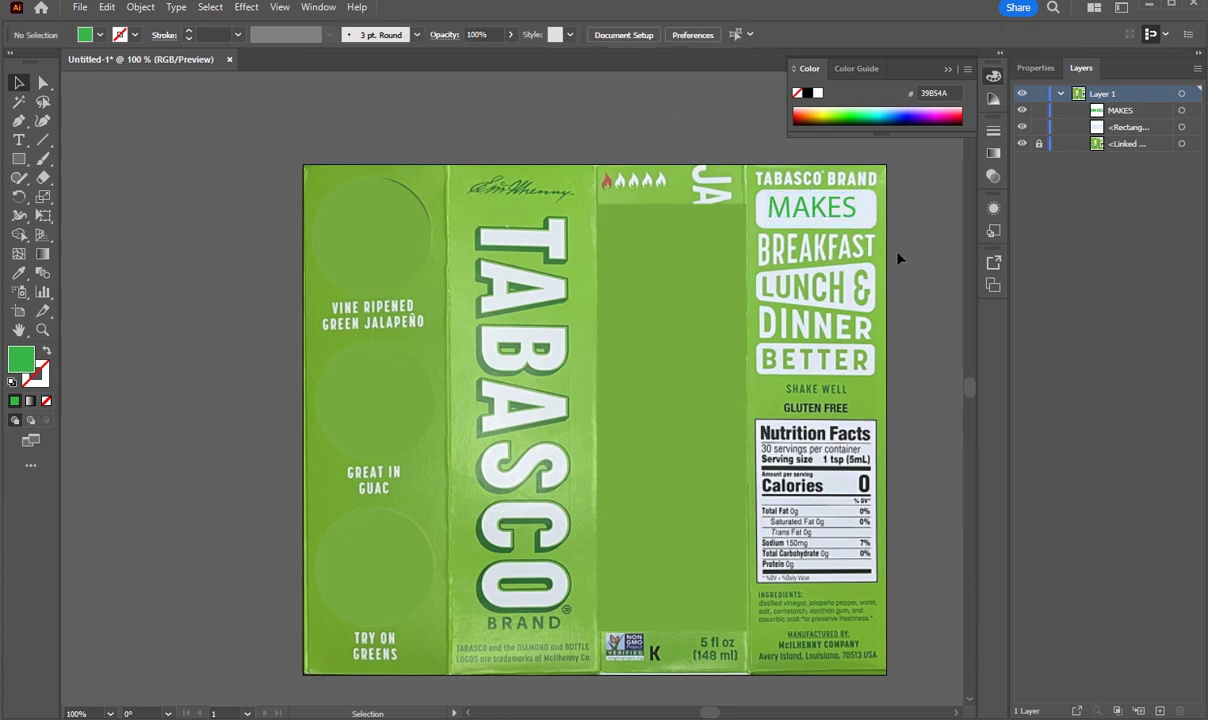
Fine-tune the horizontal placement of the MAKES text on its badge.
{"action": "mouse_move", "coordinate": [833, 220]}
{"action": "left_mouse_down"}
{"action": "mouse_move", "coordinate": [849, 221]}
{"action": "mouse_move", "coordinate": [833, 221]}
{"action": "left_mouse_up"}
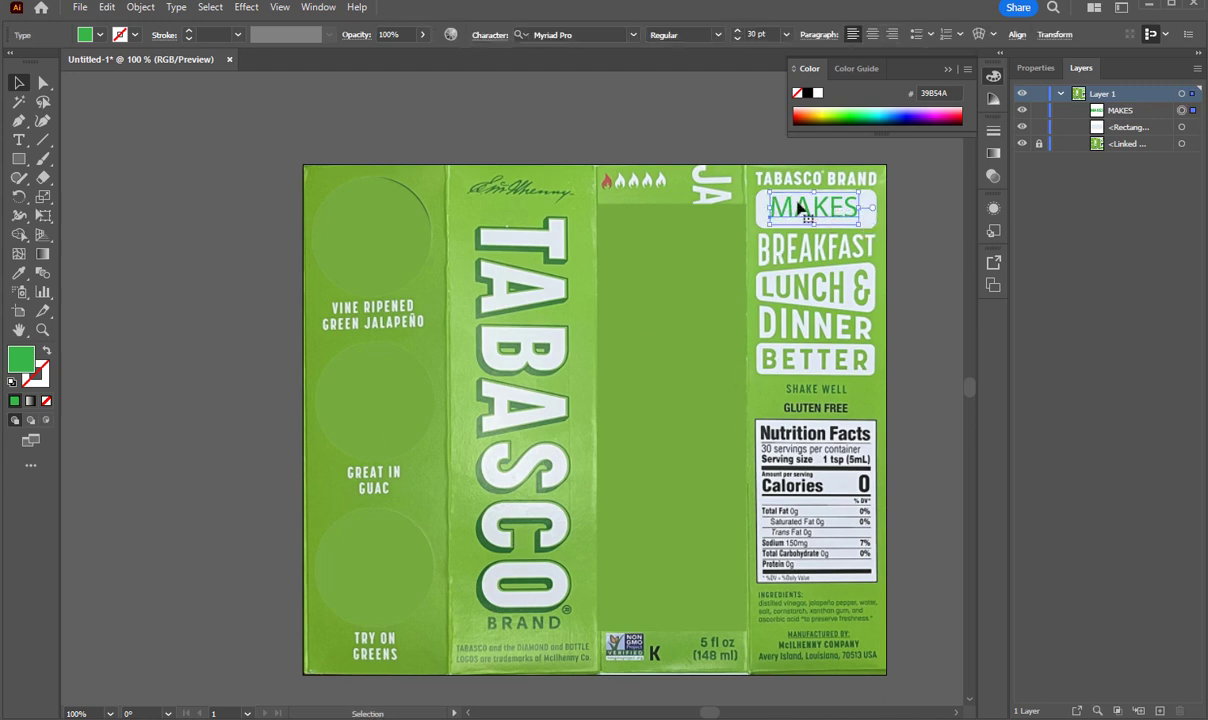
{"action": "left_click", "coordinate": [941, 299]}
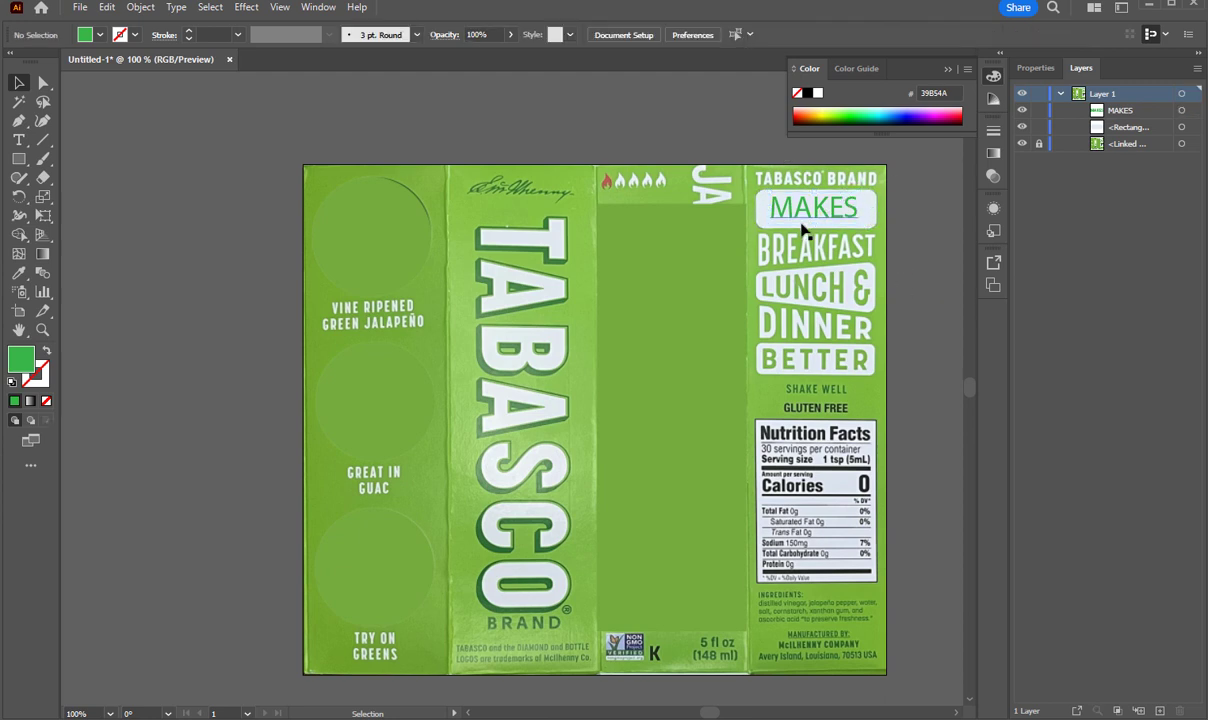
{"action": "left_click_drag", "start_coordinate": [811, 219], "coordinate": [811, 218]}
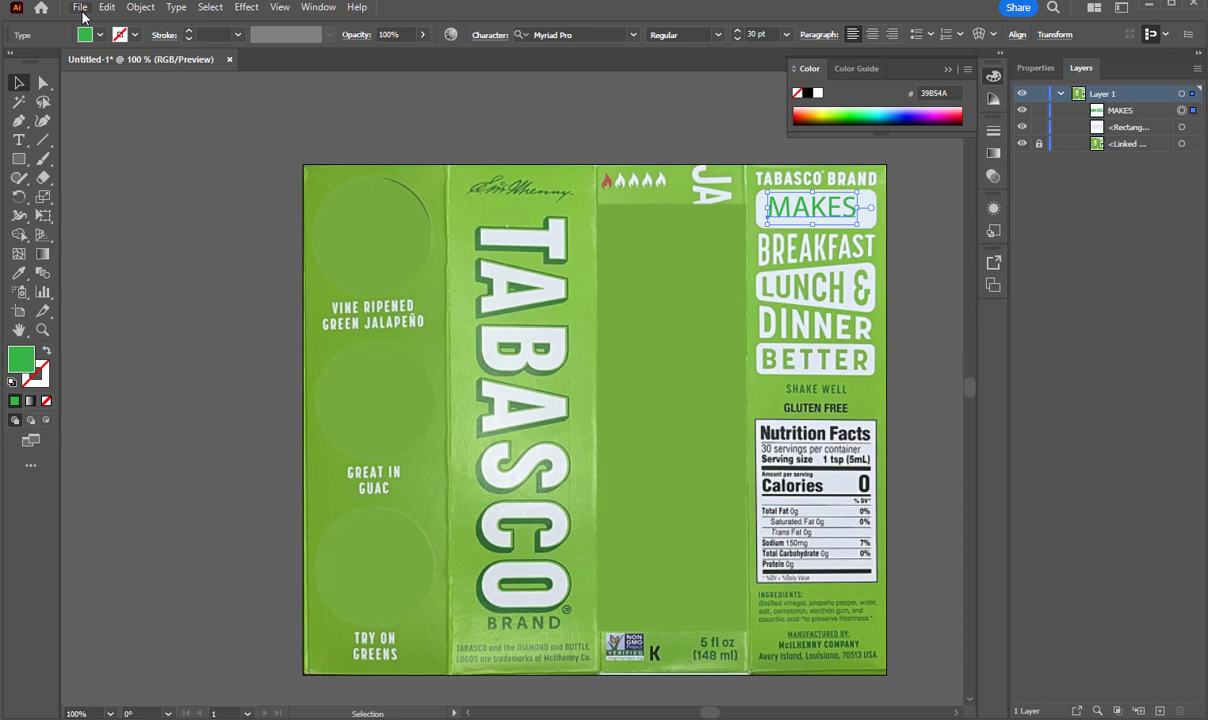
Apply a 1 pt light green stroke to the MAKES text.
{"action": "left_click", "coordinate": [130, 36]}
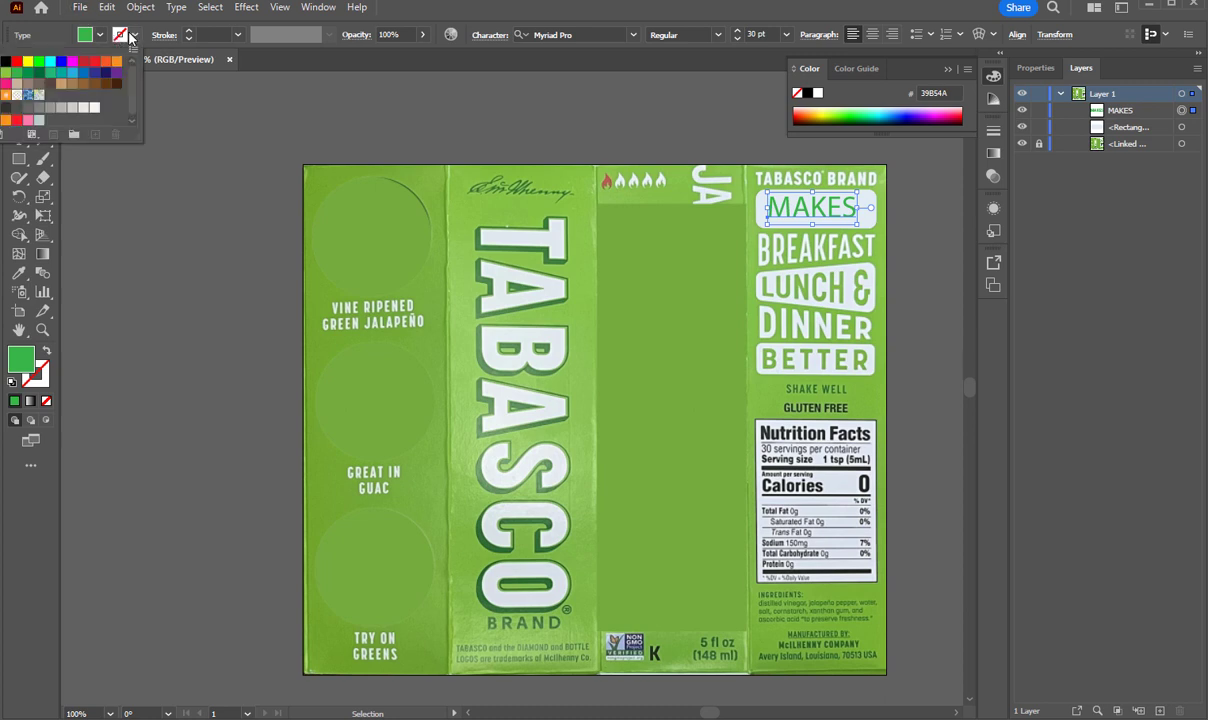
{"action": "left_click", "coordinate": [6, 75]}
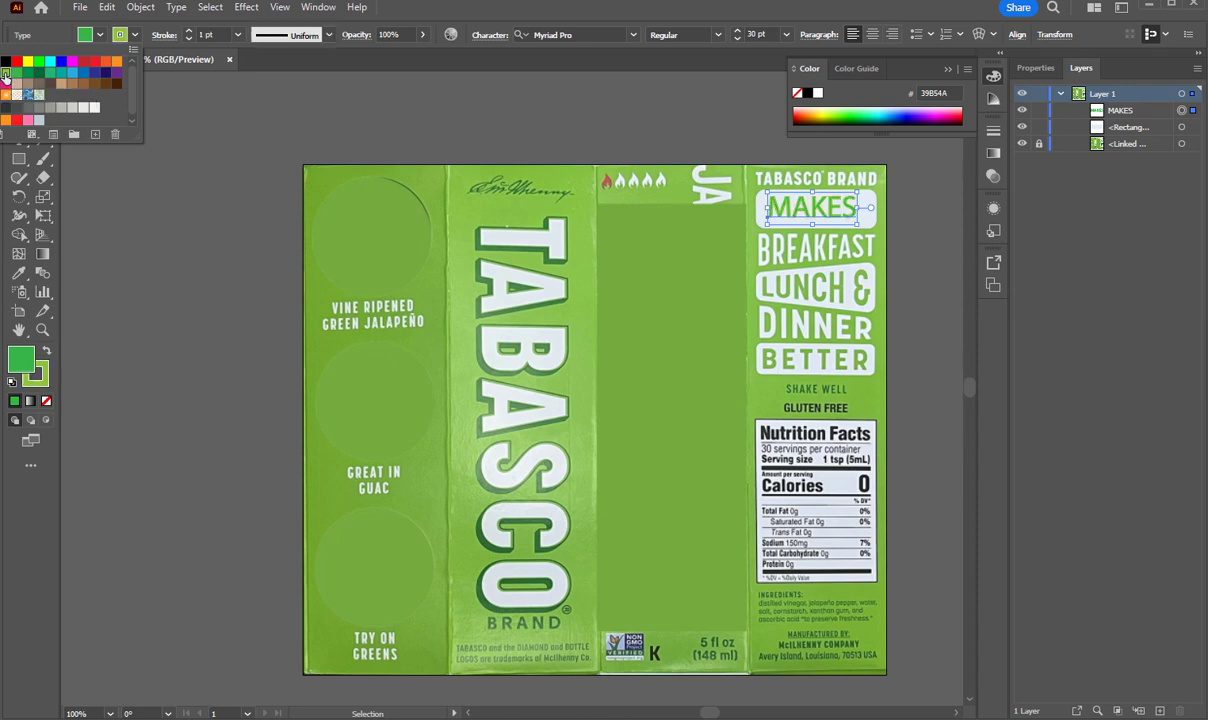
Shift the MAKES text slightly to the right to center it in the rounded rectangle.
{"action": "left_click", "coordinate": [42, 329]}
{"action": "left_click", "coordinate": [840, 204]}
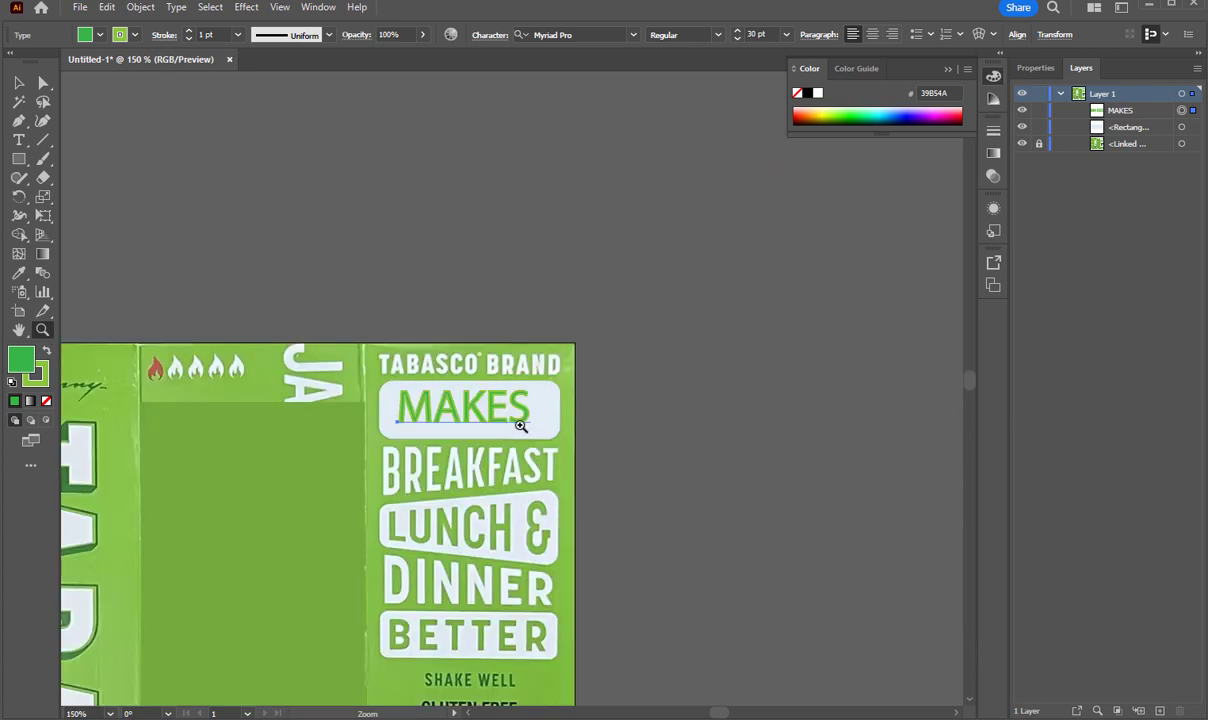
{"action": "left_click", "coordinate": [395, 420]}
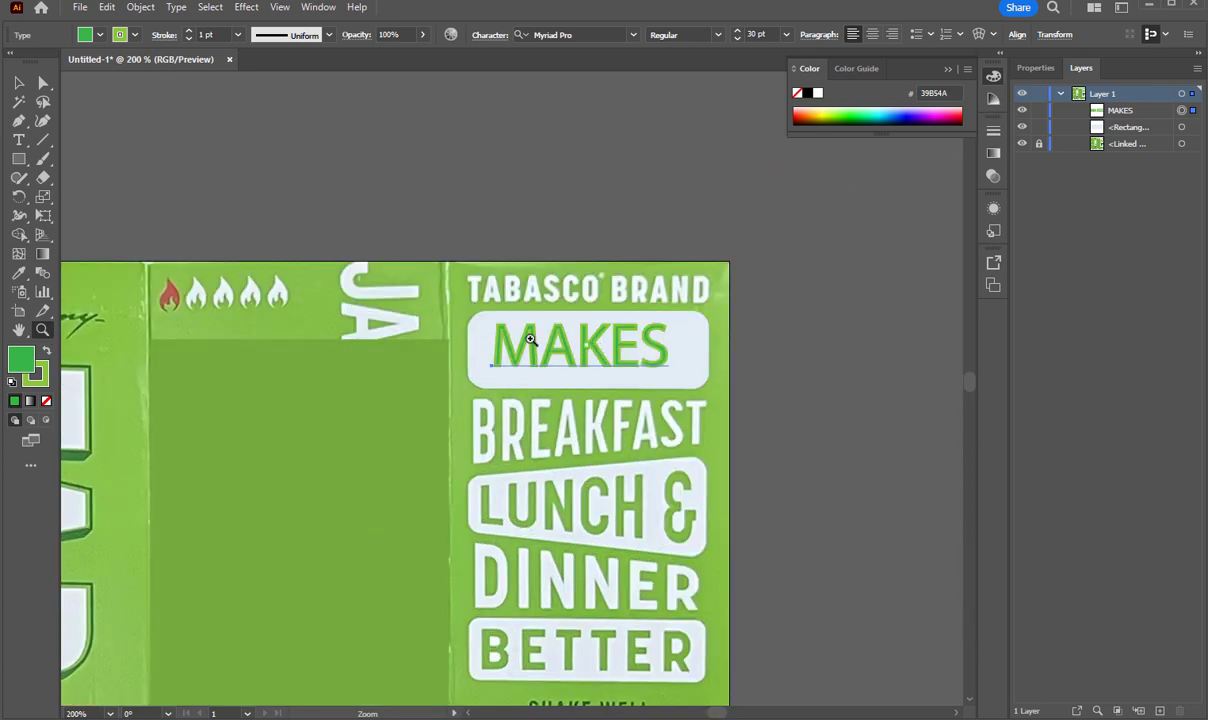
{"action": "left_click", "coordinate": [43, 83]}
{"action": "left_click_drag", "start_coordinate": [591, 349], "coordinate": [599, 349]}
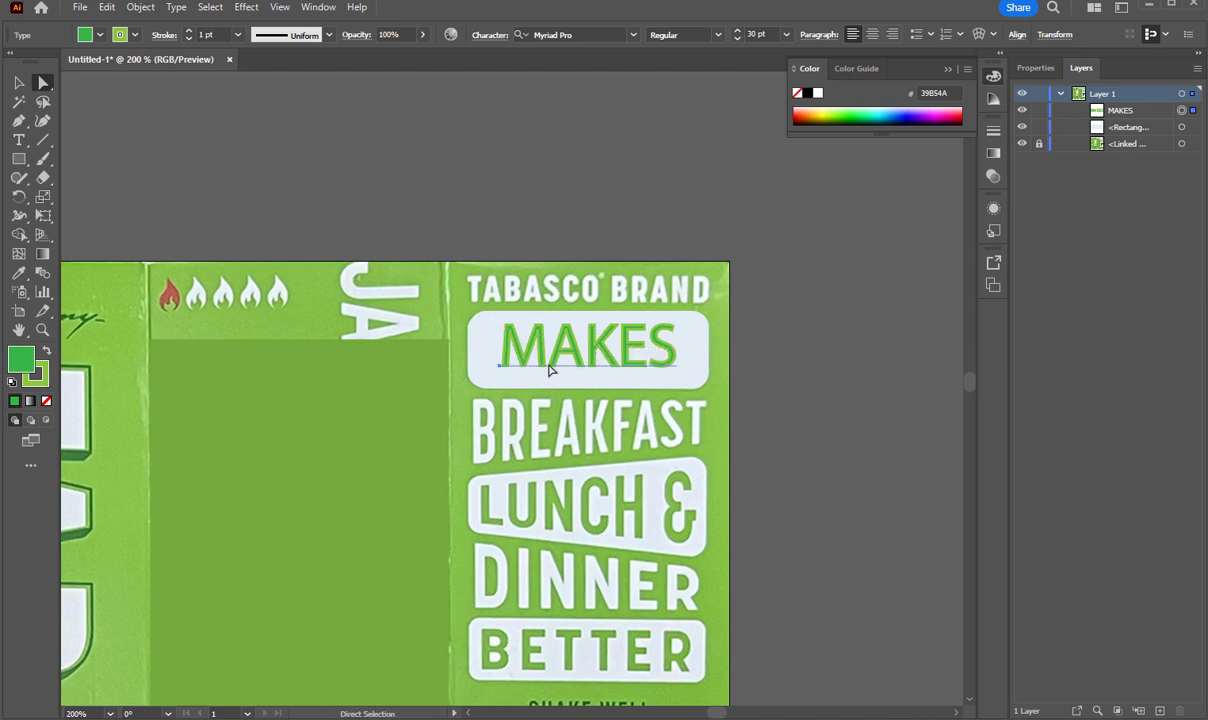
Switch to Outline view and examine the paths of the rounded rectangle and the MAKES text.
{"action": "left_click", "coordinate": [494, 342]}
{"action": "left_click", "coordinate": [518, 332]}
{"action": "left_click", "coordinate": [278, 8]}
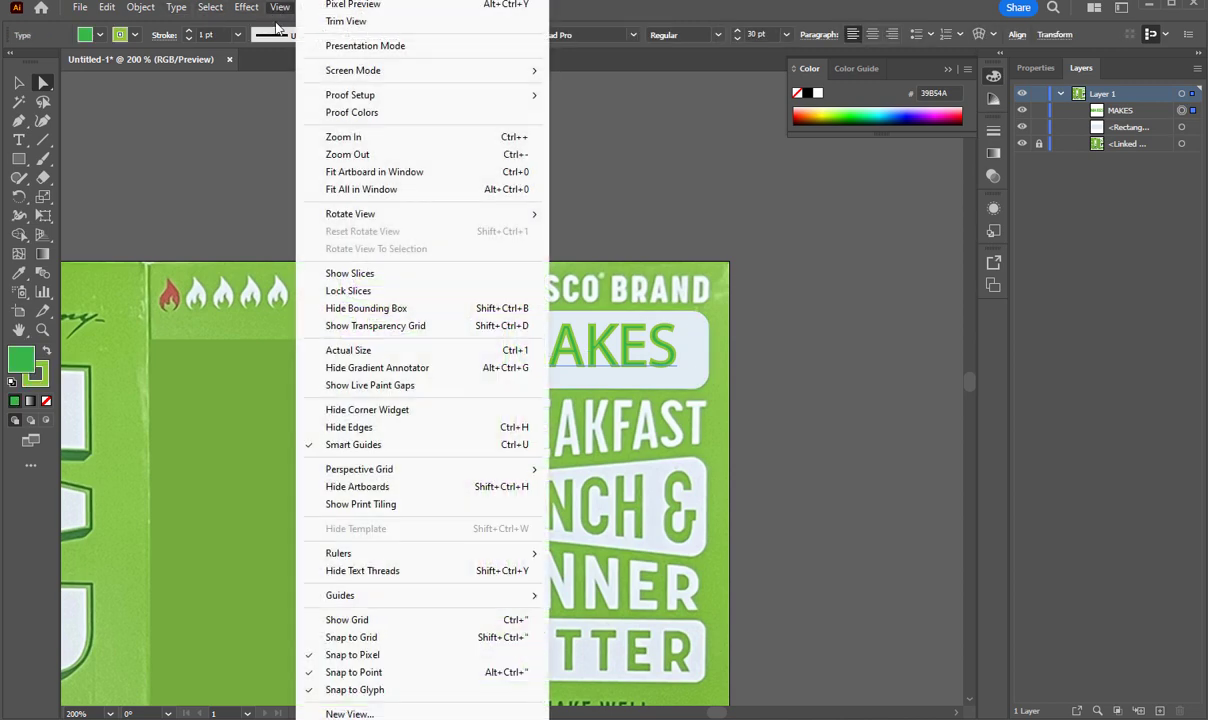
{"action": "key", "text": "ctrl+y"}
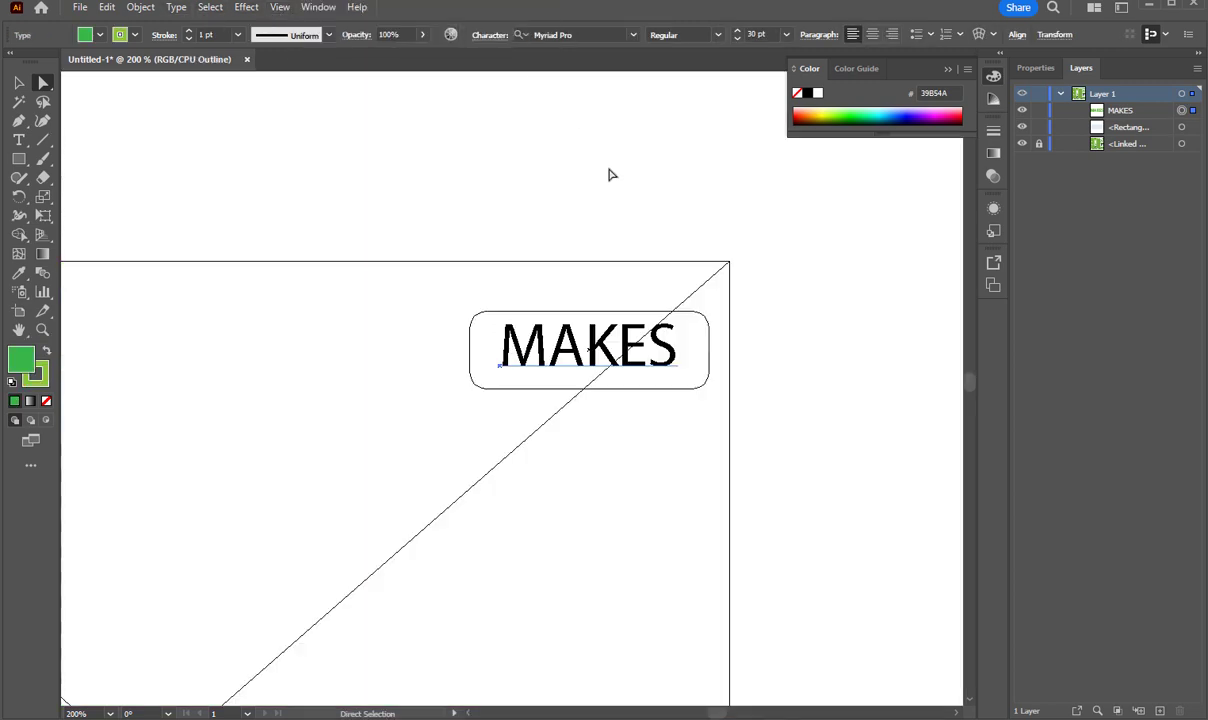
{"action": "left_click", "coordinate": [793, 410]}
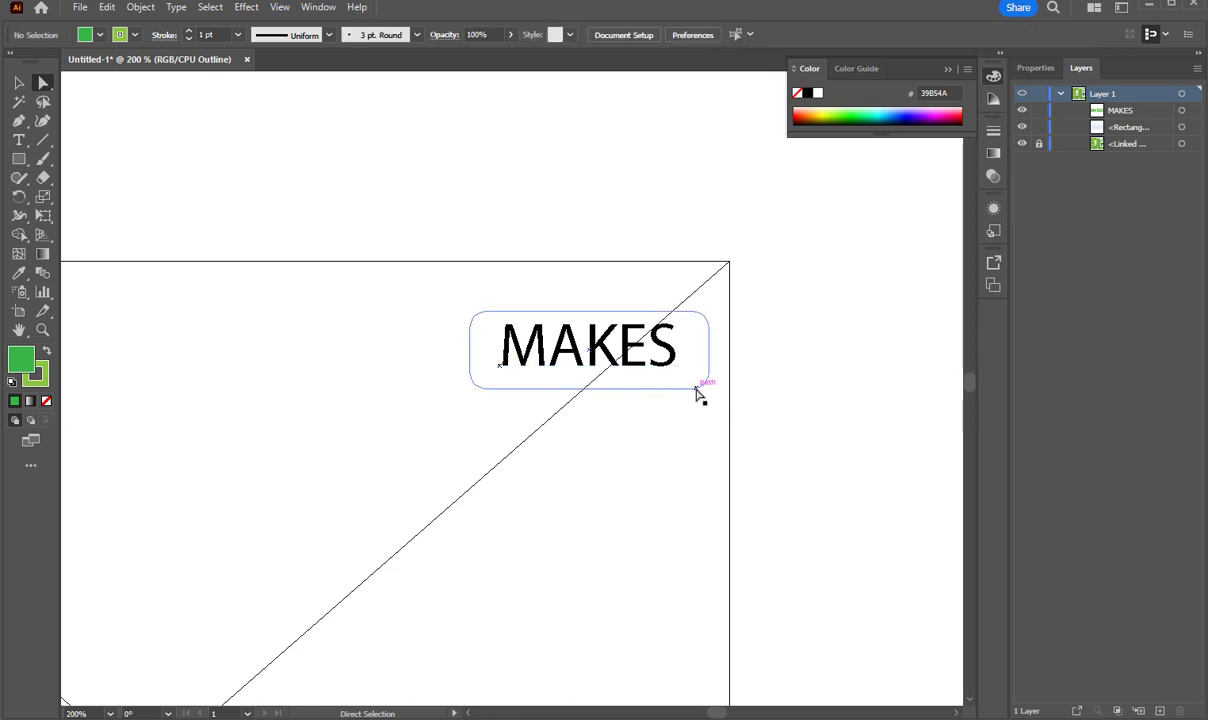
{"action": "left_click", "coordinate": [698, 392]}
{"action": "left_click", "coordinate": [637, 354]}
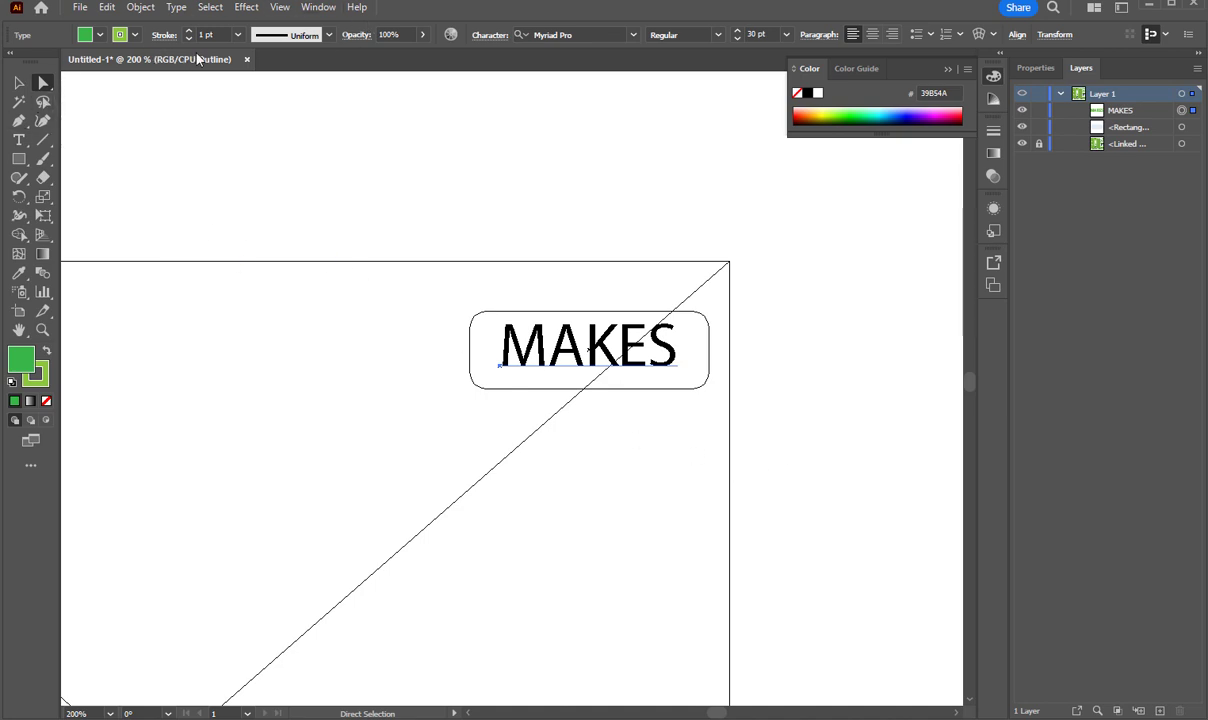
Return the artwork from Outline view to the full-color preview.
{"action": "left_click", "coordinate": [280, 8]}
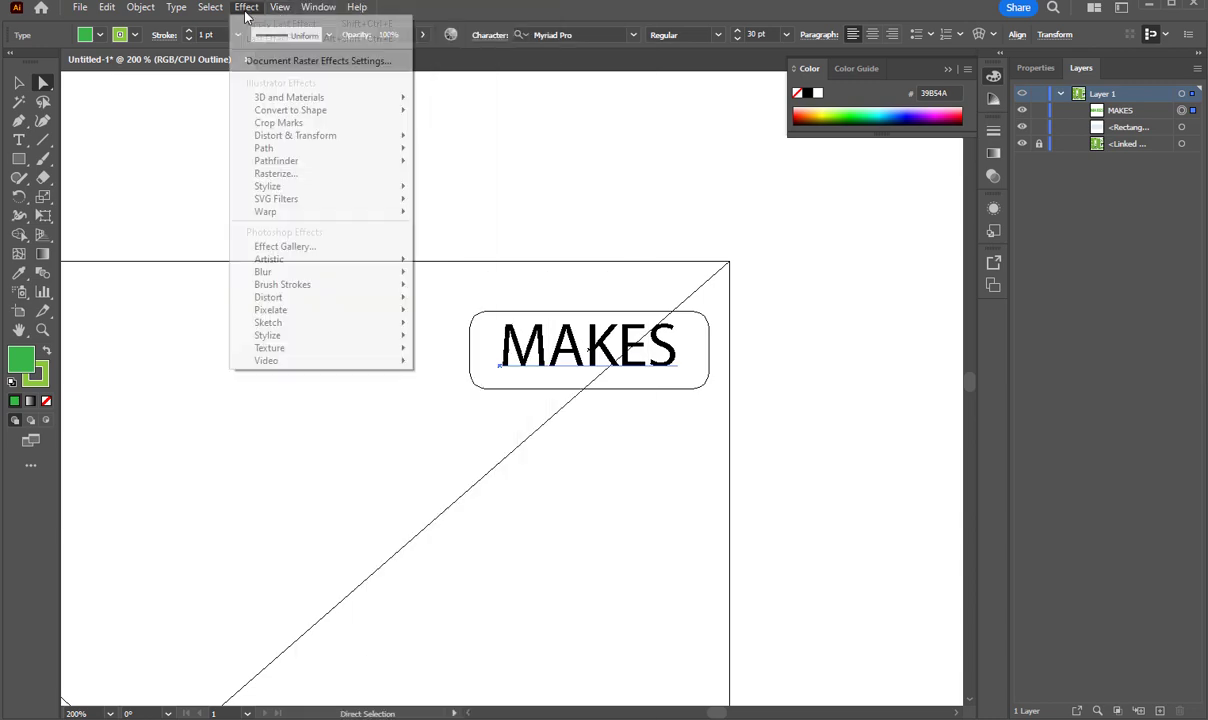
{"action": "mouse_move", "coordinate": [318, 7]}
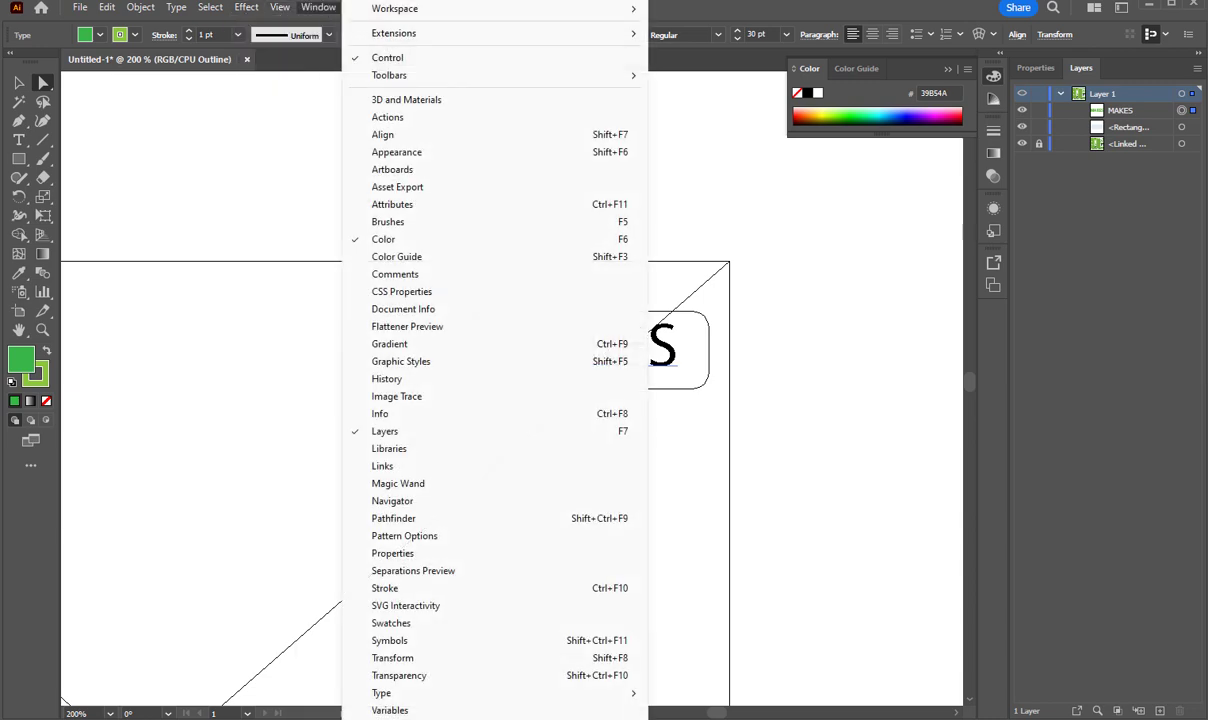
{"action": "mouse_move", "coordinate": [280, 7]}
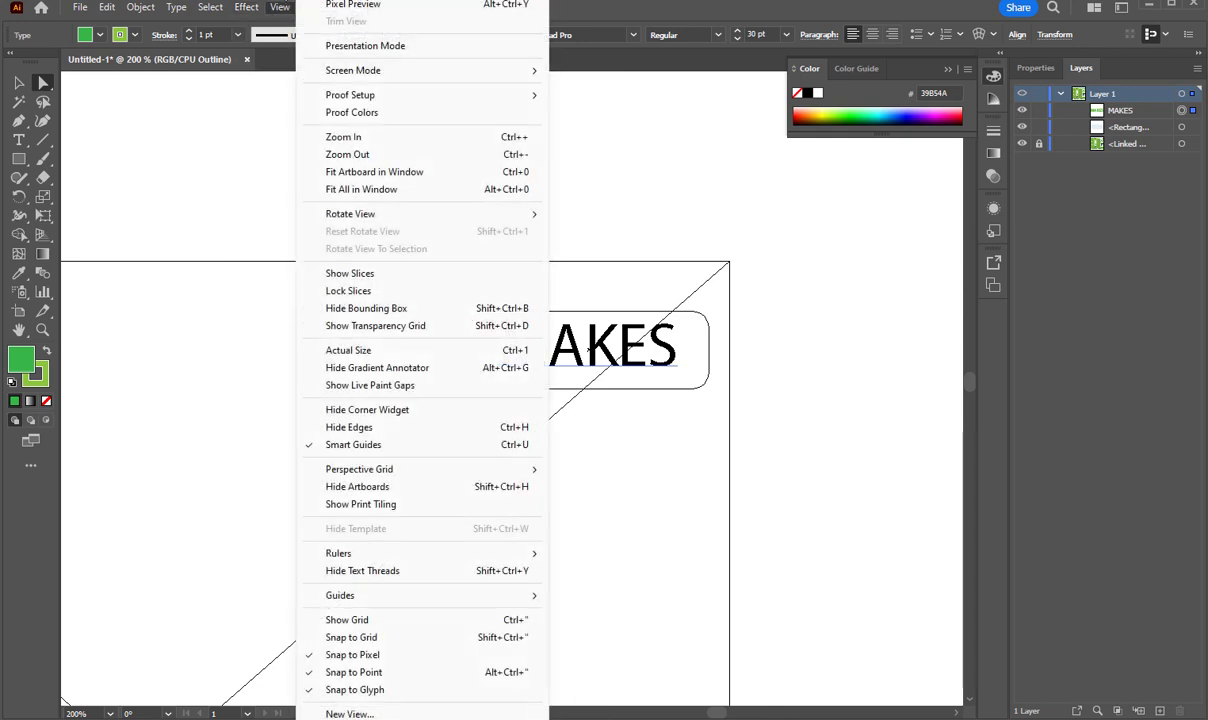
{"action": "key", "text": "ctrl+y"}
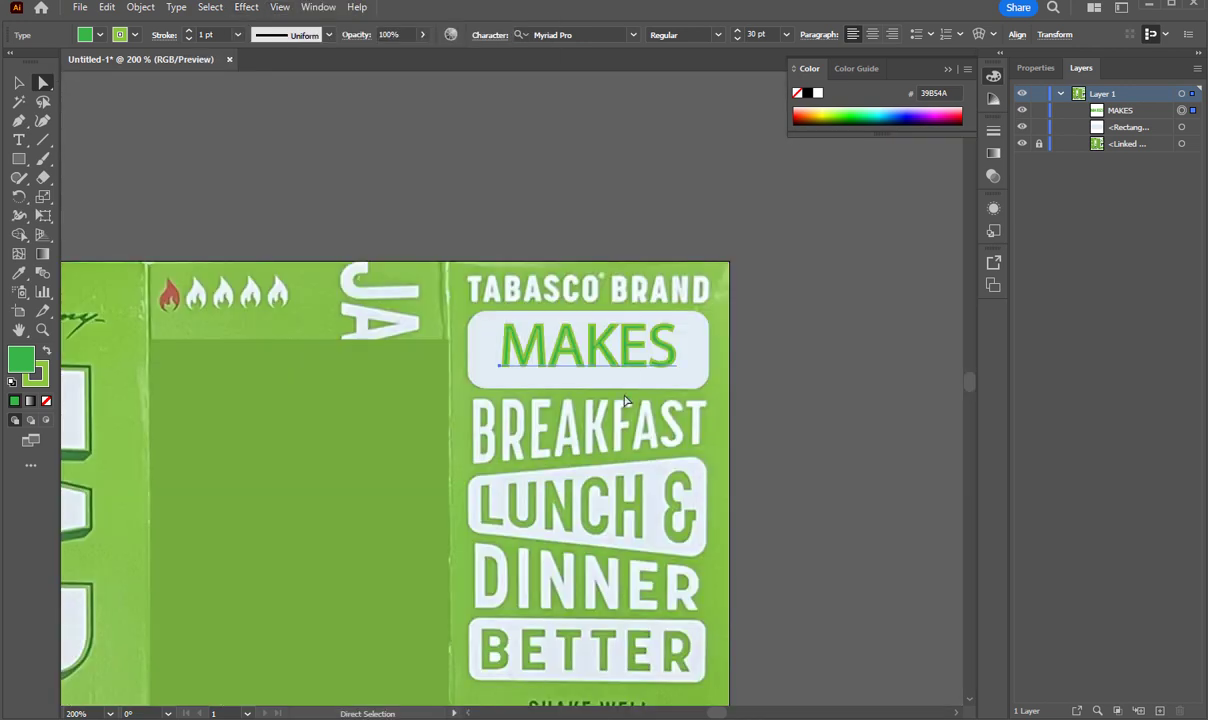
Move the MAKES text slightly down and to the left to recenter it in the rounded rectangle.
{"action": "left_click", "coordinate": [19, 82]}
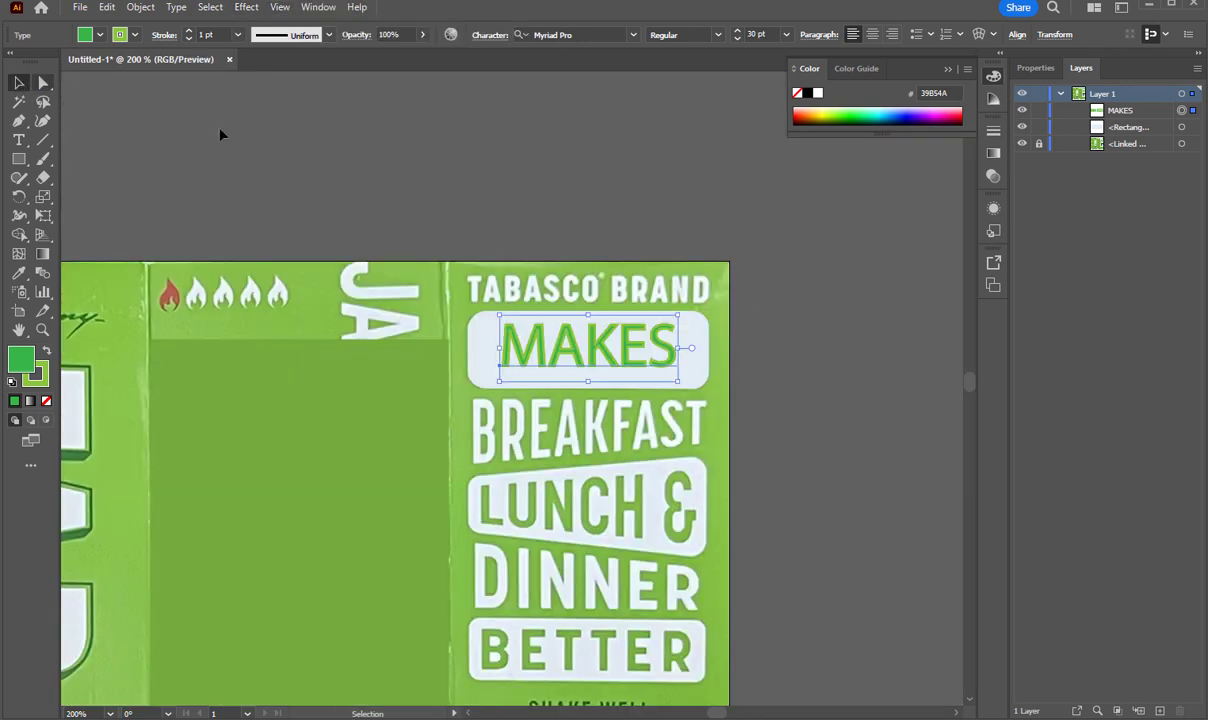
{"action": "left_click", "coordinate": [728, 334]}
{"action": "left_click_drag", "start_coordinate": [637, 362], "coordinate": [628, 356]}
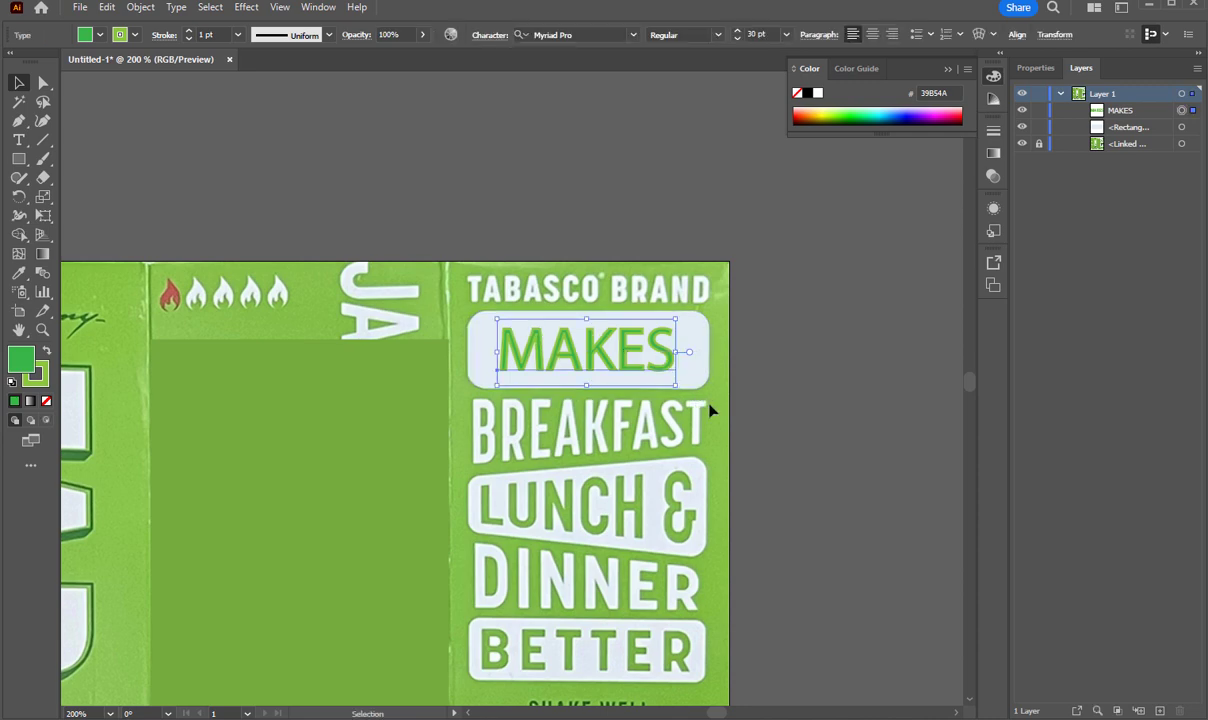
{"action": "left_click", "coordinate": [723, 386]}
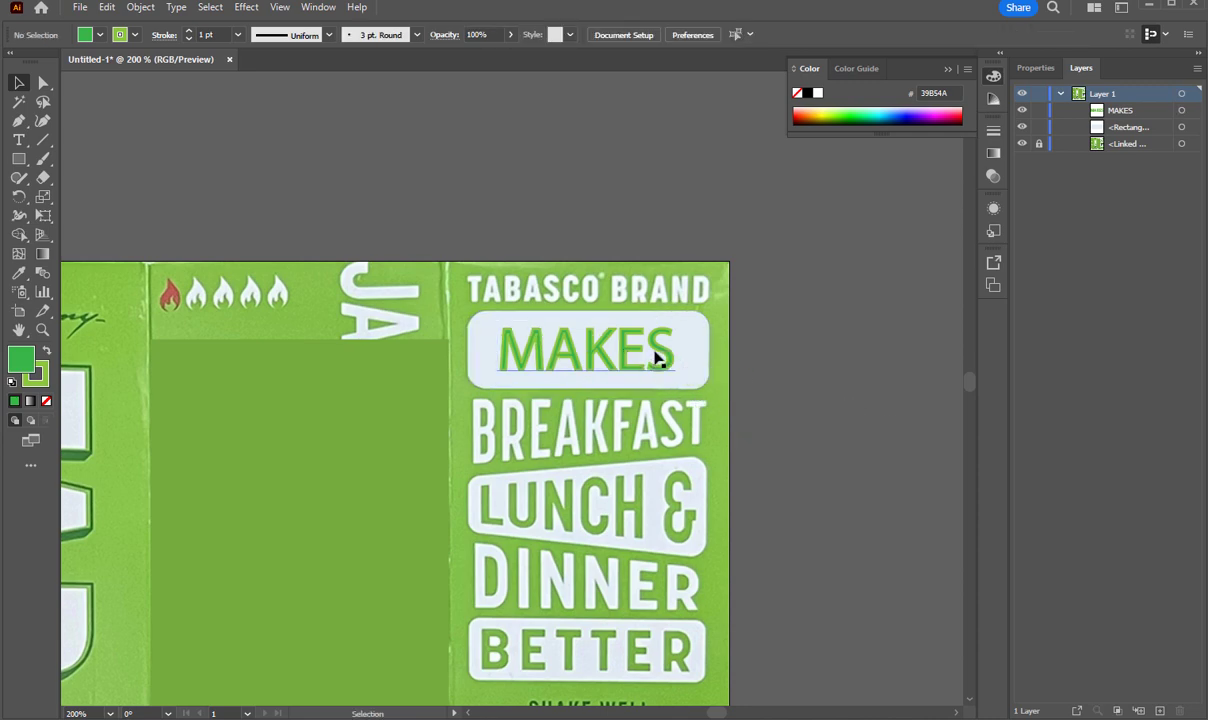
{"action": "left_click", "coordinate": [659, 348]}
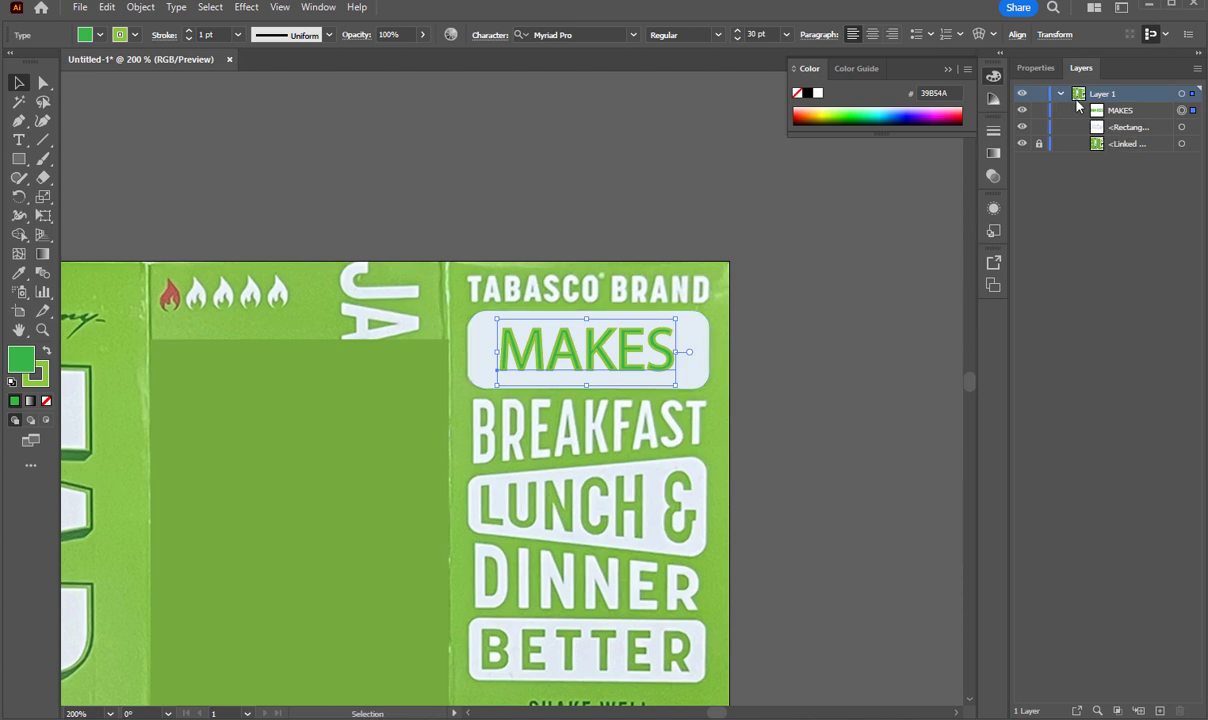
{"action": "left_click", "coordinate": [741, 364]}
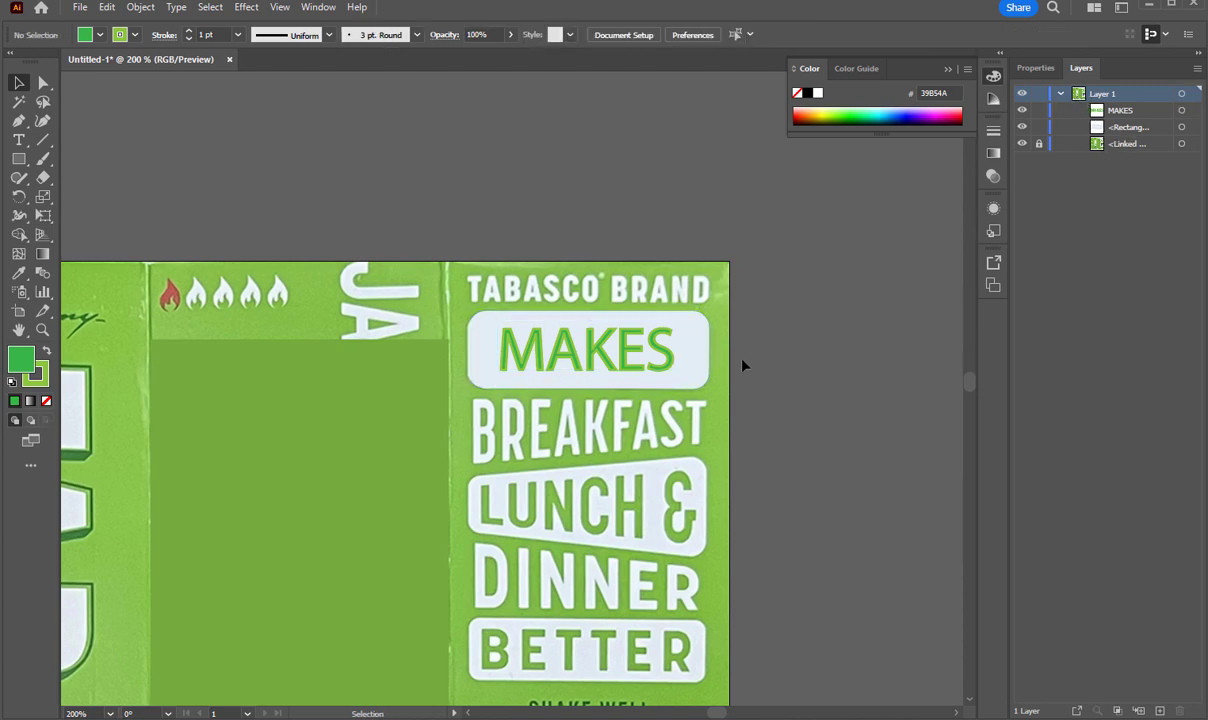
Try to subtract the live MAKES text from the rounded rectangle with the Minus Front pathfinder operation.
{"action": "left_click", "coordinate": [634, 359]}
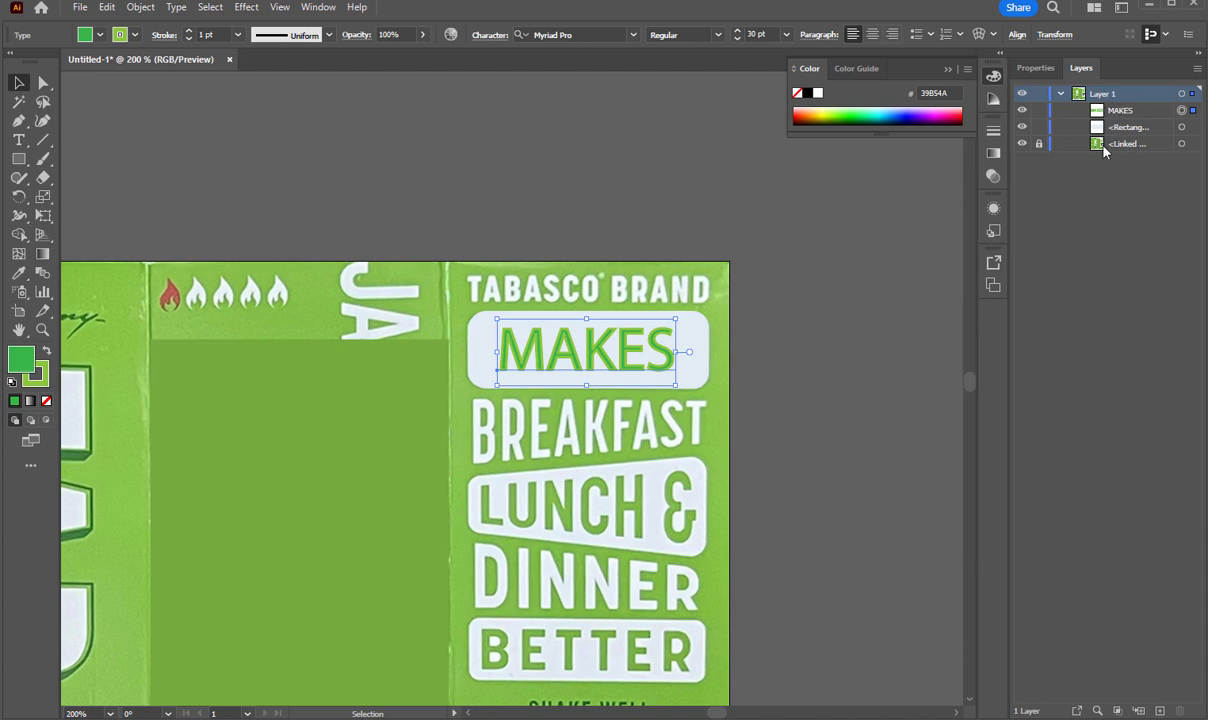
{"action": "left_click", "coordinate": [1124, 115]}
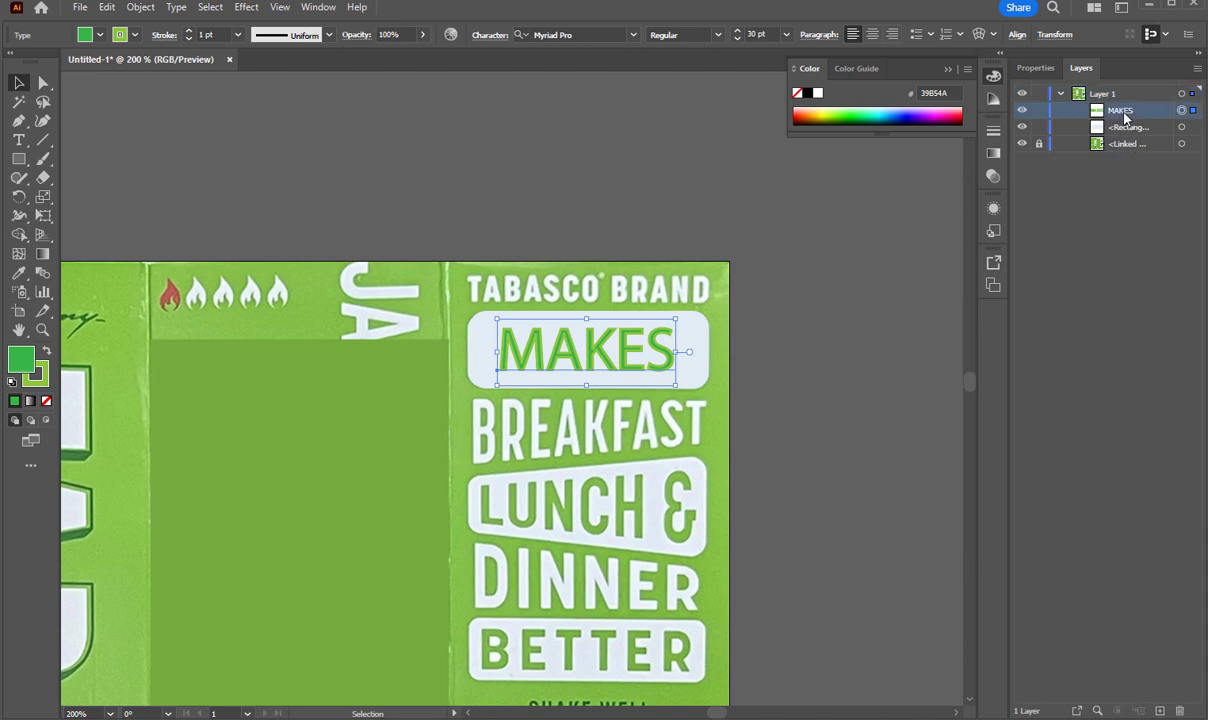
{"action": "left_click", "coordinate": [692, 381], "text": "shift"}
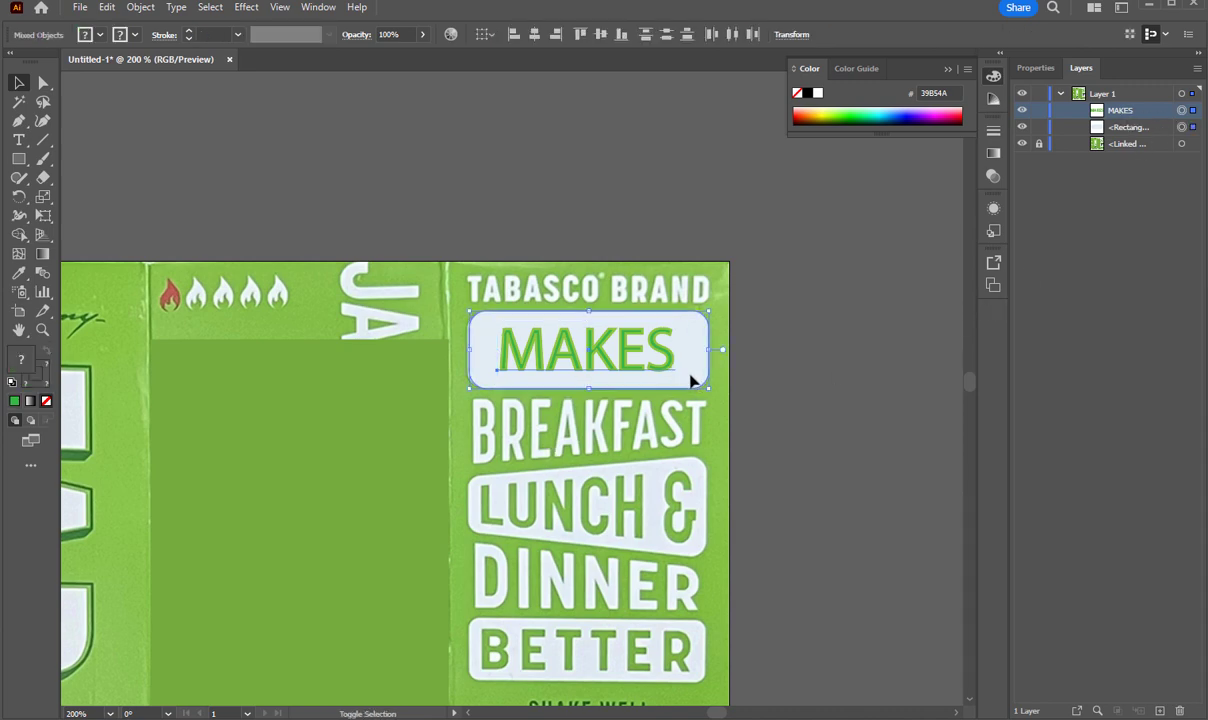
{"action": "left_click", "coordinate": [140, 7]}
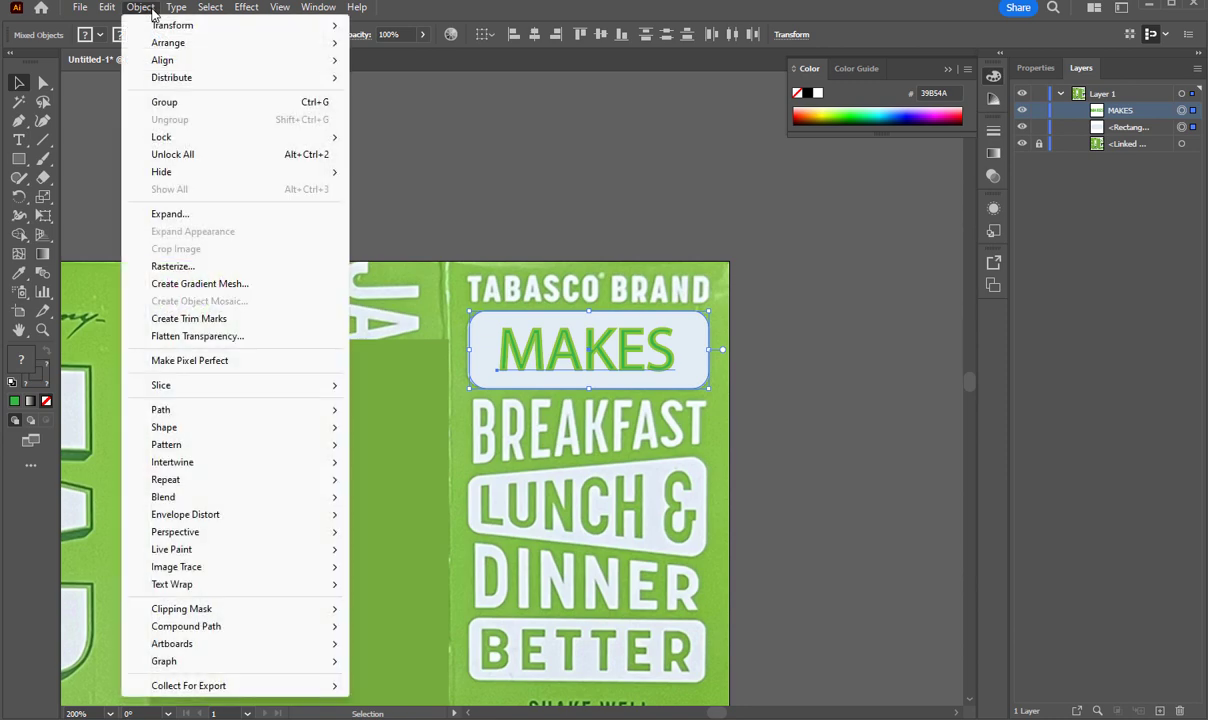
{"action": "left_click", "coordinate": [140, 7]}
{"action": "left_click", "coordinate": [176, 7]}
{"action": "left_click", "coordinate": [1030, 69]}
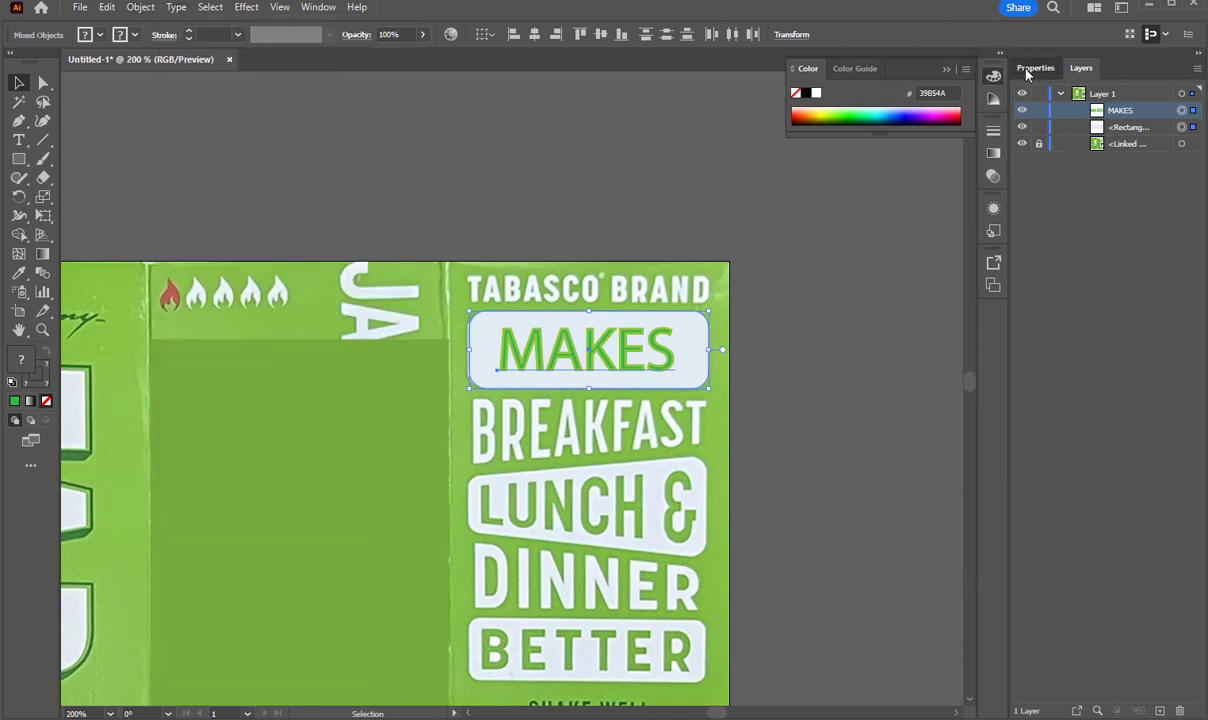
{"action": "left_click", "coordinate": [1030, 69]}
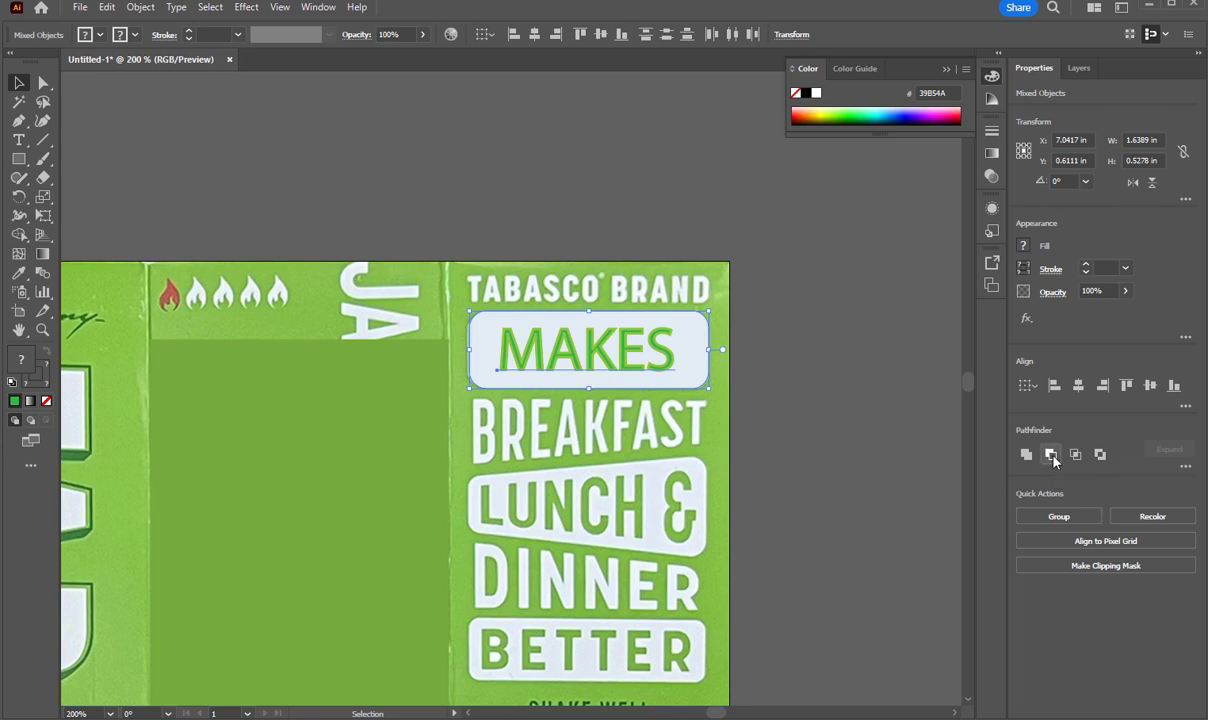
{"action": "left_click", "coordinate": [699, 343]}
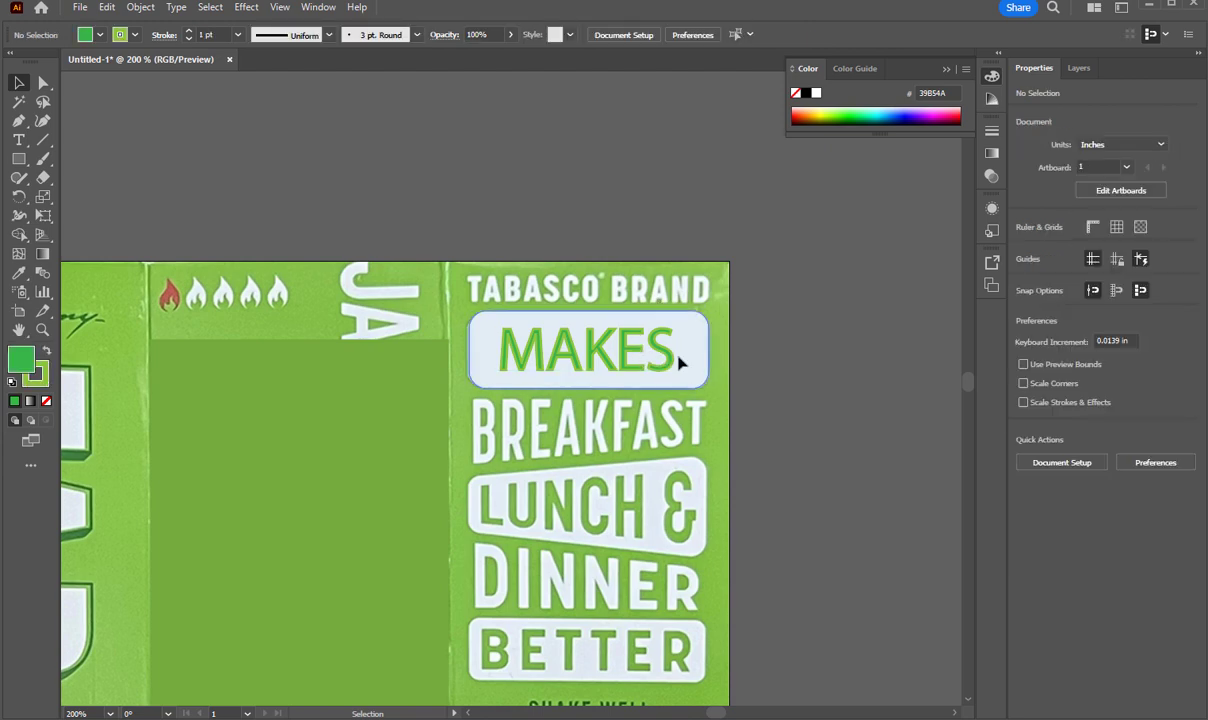
{"action": "left_click", "coordinate": [668, 361]}
{"action": "left_click", "coordinate": [668, 356], "text": "shift"}
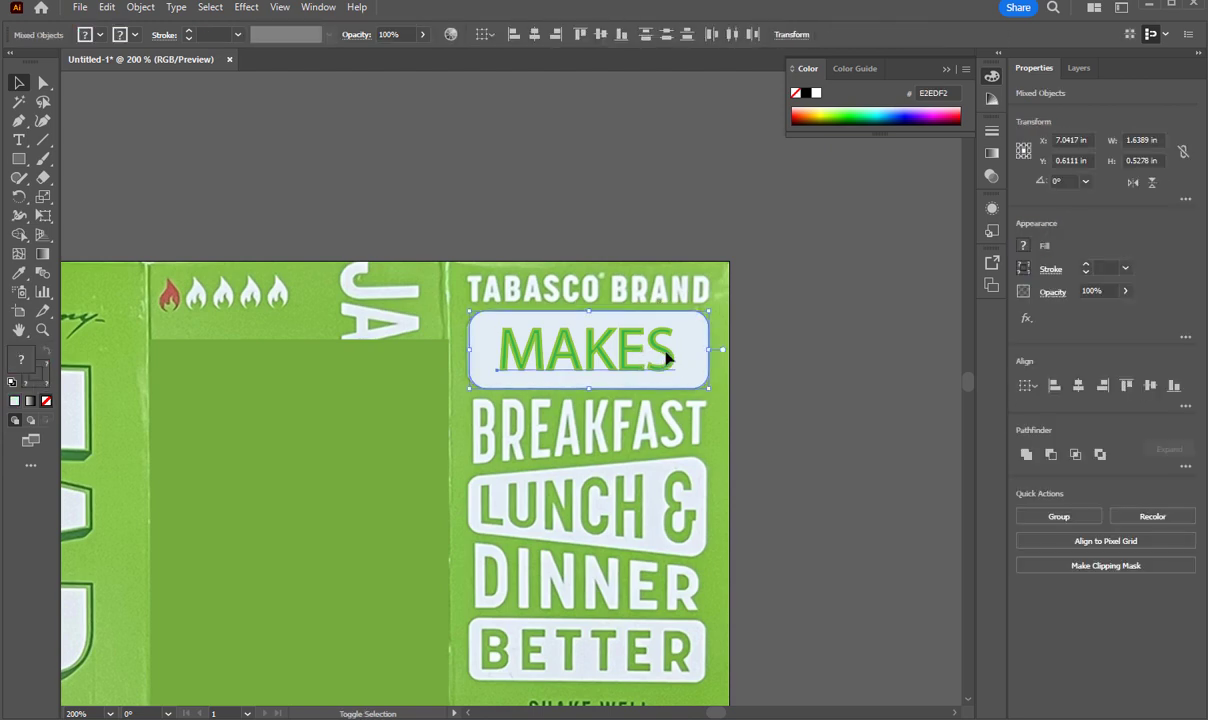
{"action": "left_click", "coordinate": [686, 373], "text": "shift"}
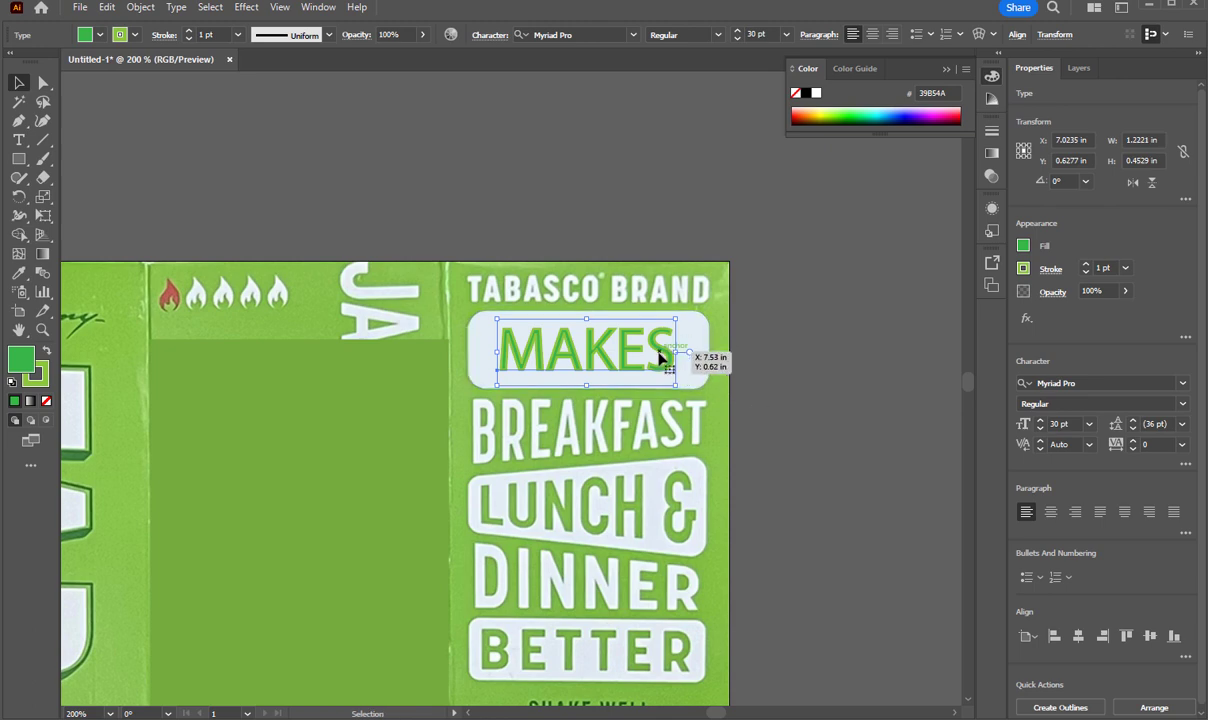
Check the rounded rectangle's layer entry by hiding and showing it, and highlight it together with the MAKES entry.
{"action": "left_click", "coordinate": [1074, 68]}
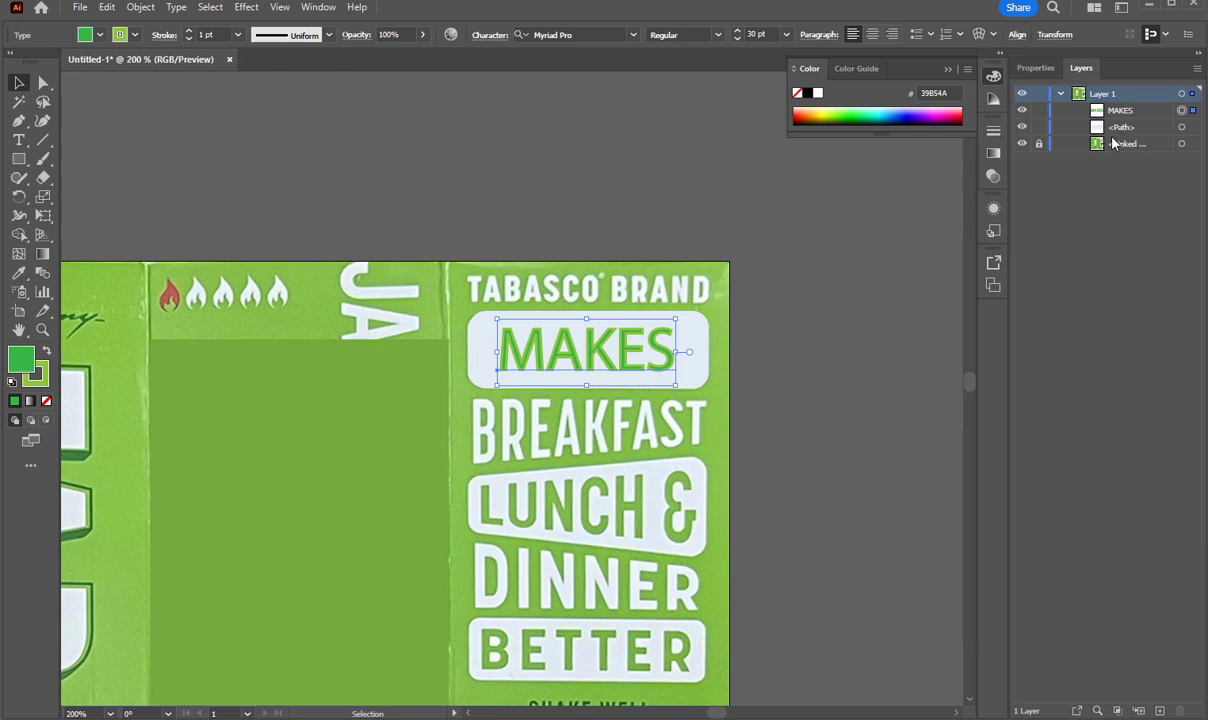
{"action": "left_click", "coordinate": [1022, 127]}
{"action": "left_click", "coordinate": [1022, 127]}
{"action": "left_click", "coordinate": [1127, 128]}
{"action": "left_click", "coordinate": [1125, 111], "text": "shift"}
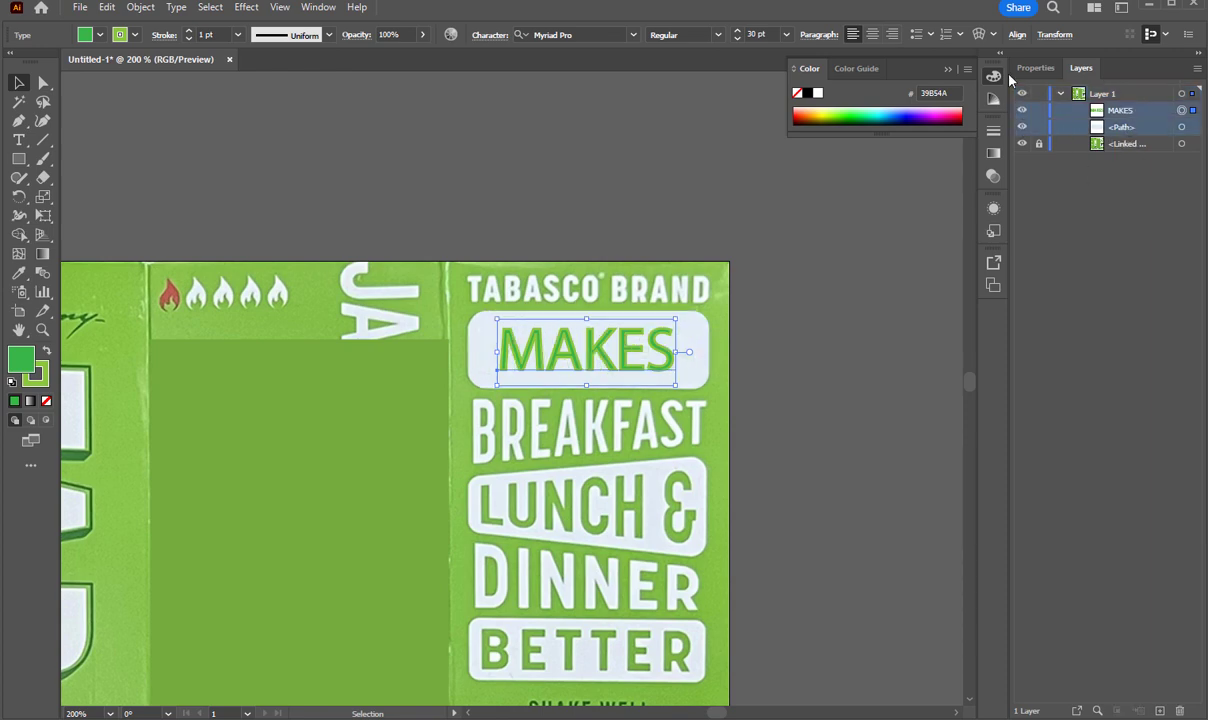
{"action": "left_click", "coordinate": [1035, 68]}
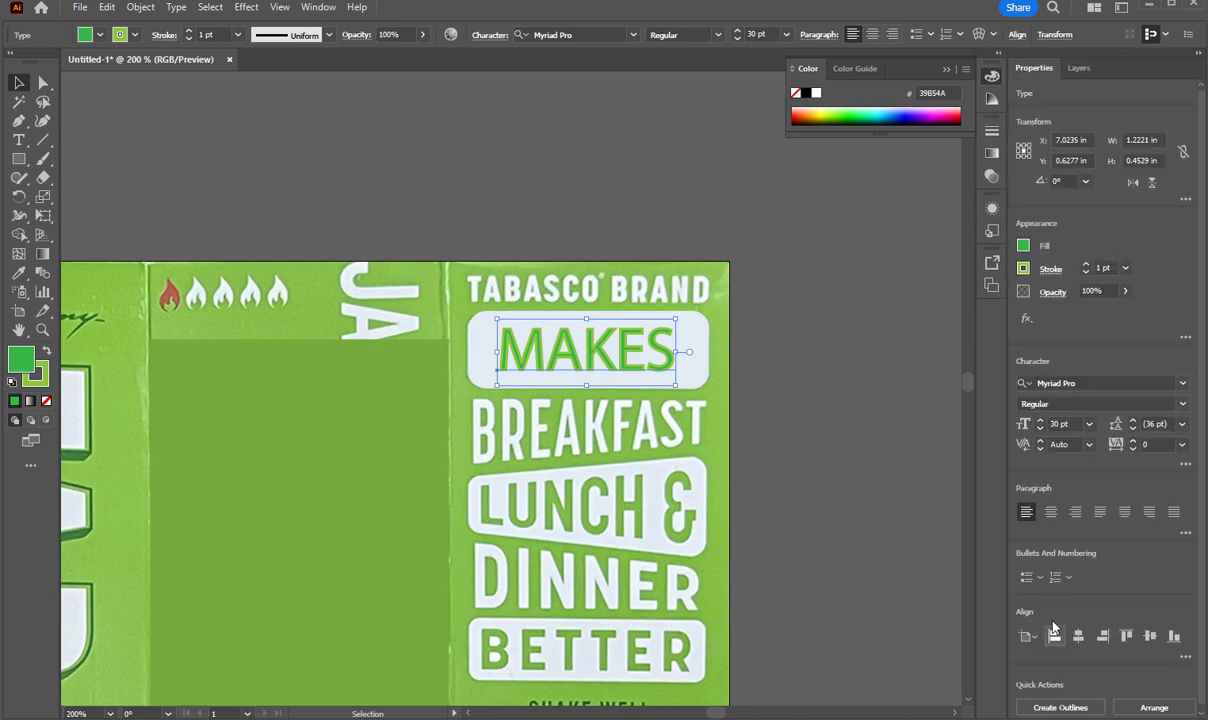
{"action": "left_click", "coordinate": [722, 386]}
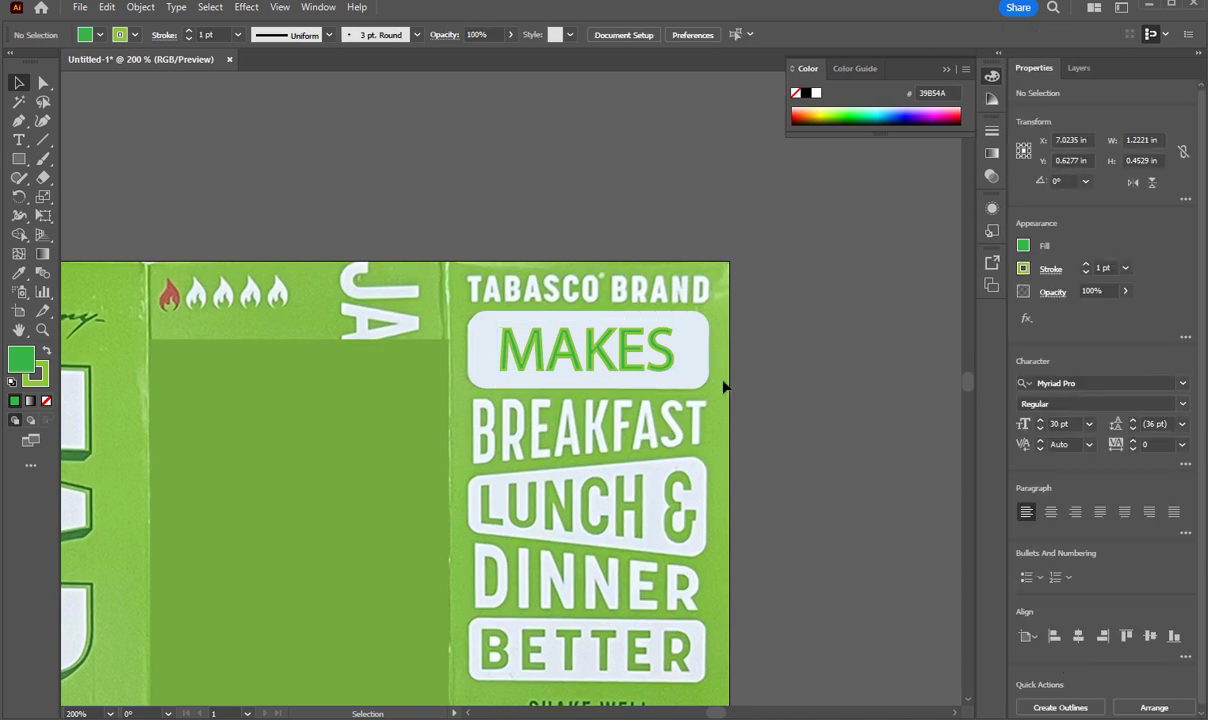
Convert the MAKES text to outlines.
{"action": "left_click", "coordinate": [633, 356]}
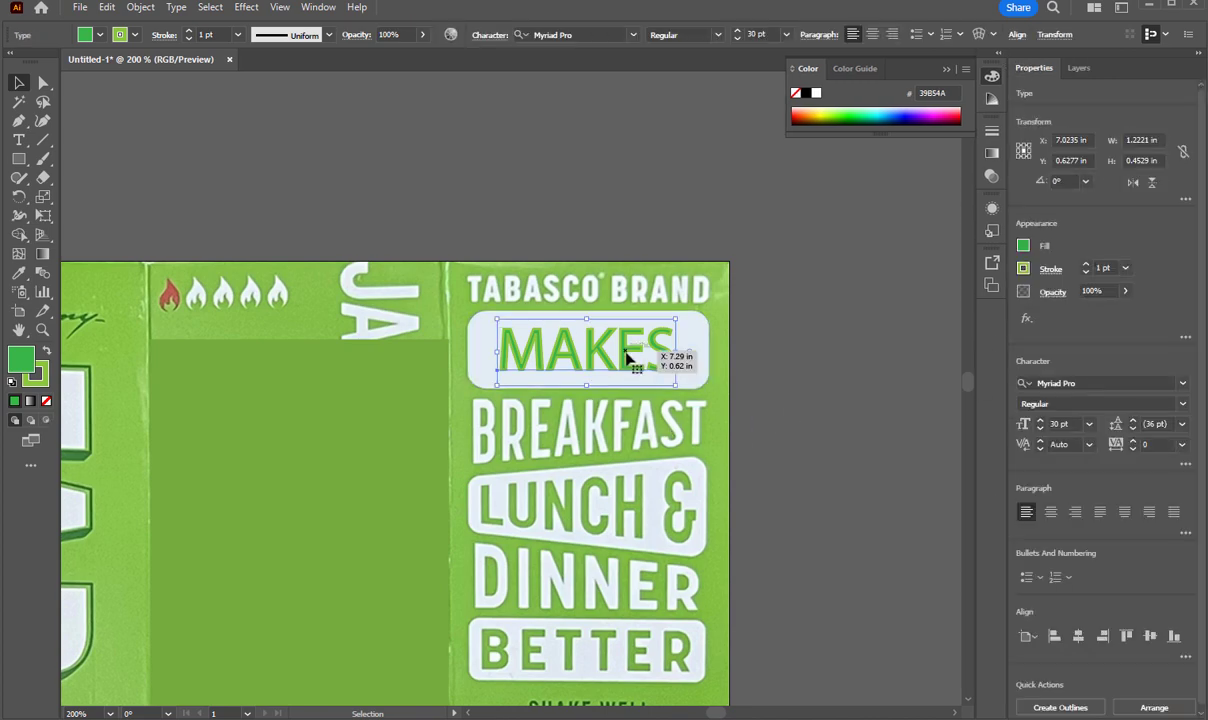
{"action": "left_click", "coordinate": [139, 8]}
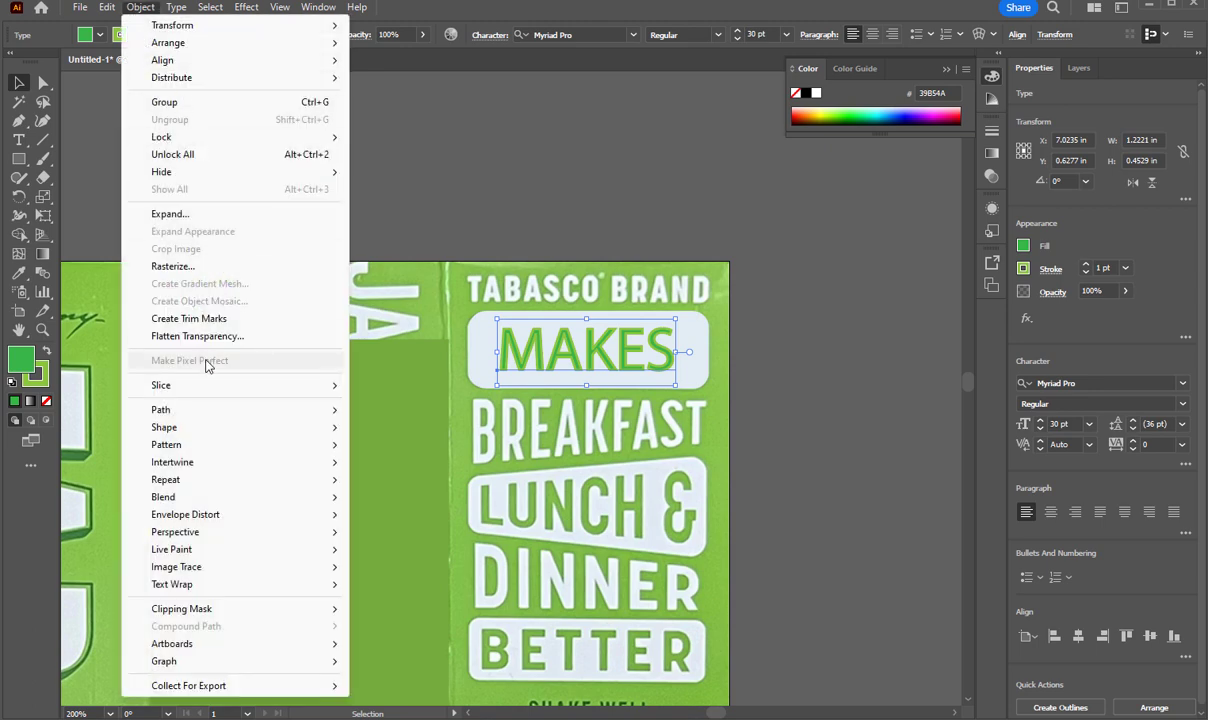
{"action": "mouse_move", "coordinate": [221, 429]}
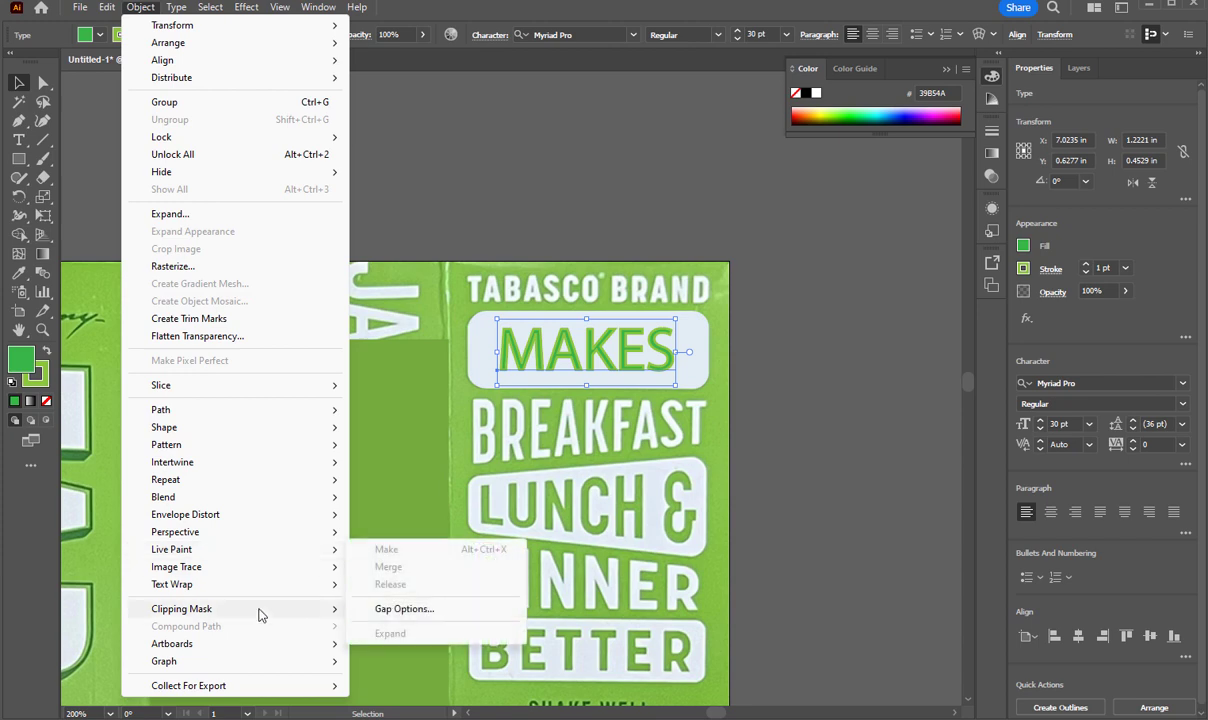
{"action": "right_click", "coordinate": [536, 343]}
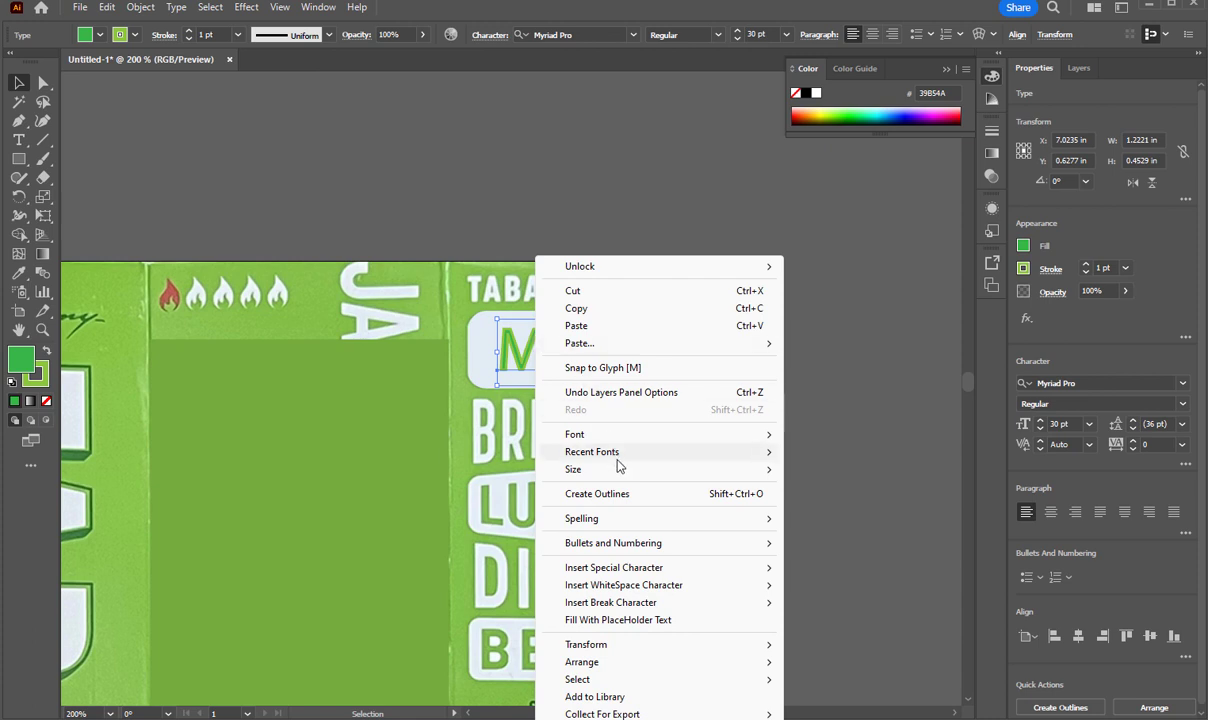
{"action": "left_click", "coordinate": [597, 493]}
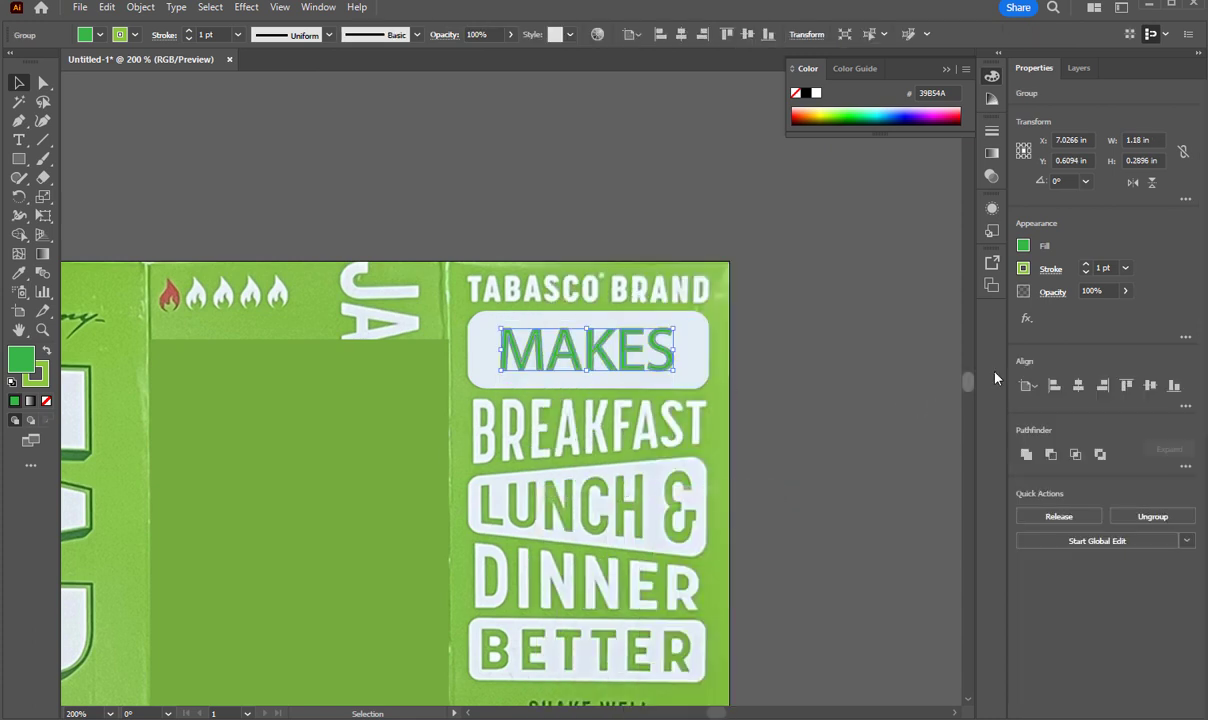
Cut the outlined MAKES letters out of the rounded rectangle with the Minus Front pathfinder operation.
{"action": "left_click", "coordinate": [697, 380], "text": "shift"}
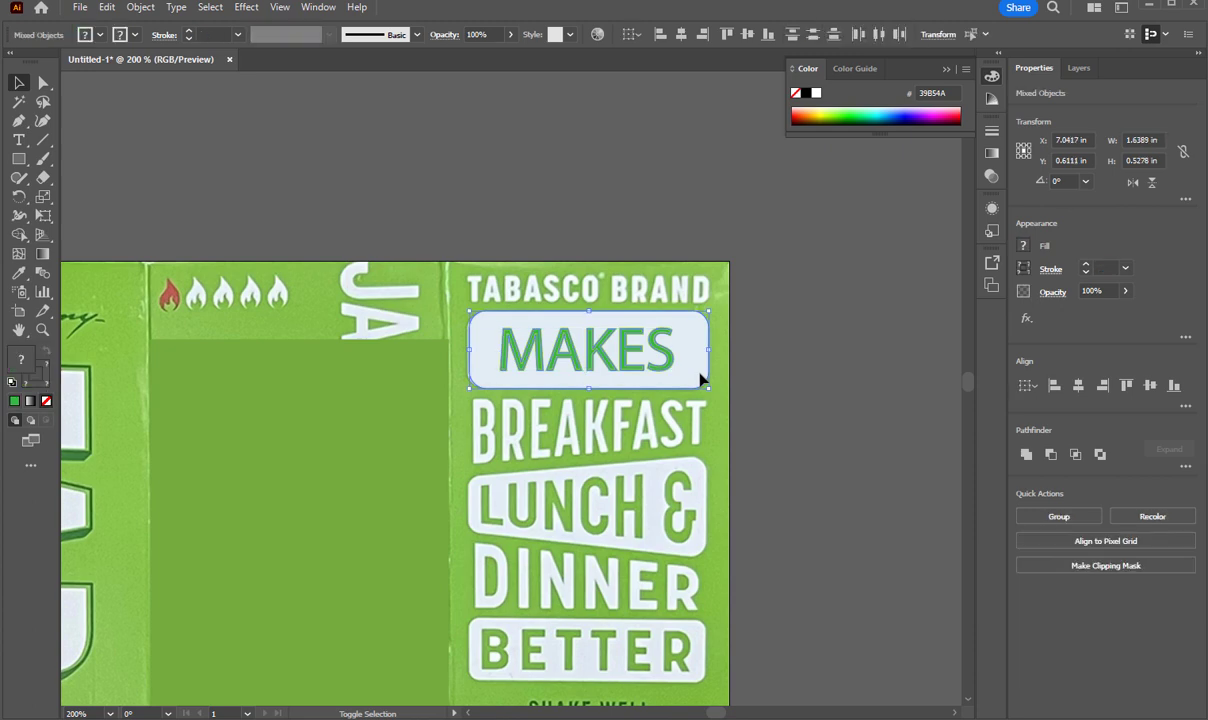
{"action": "left_click", "coordinate": [1057, 460]}
{"action": "left_click", "coordinate": [860, 423]}
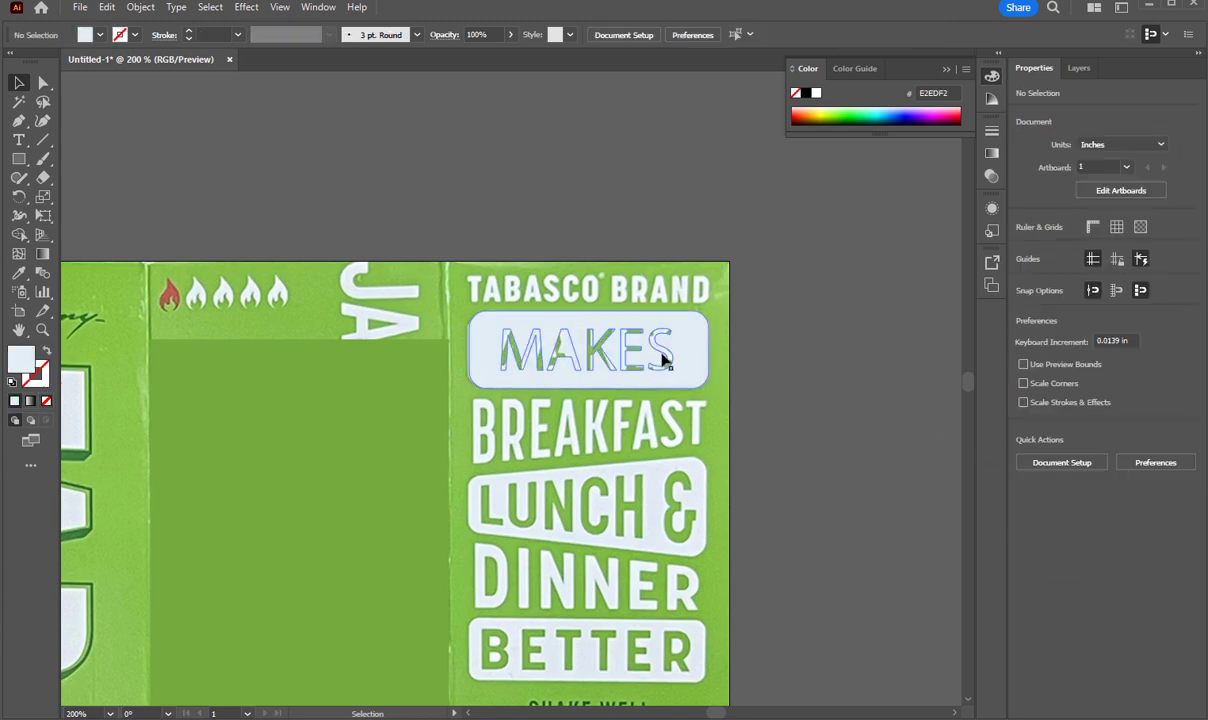
Move the cut-out MAKES badge onto the plain green area beside the TABASCO BRAND panel and deselect it.
{"action": "left_click_drag", "start_coordinate": [682, 353], "coordinate": [394, 453]}
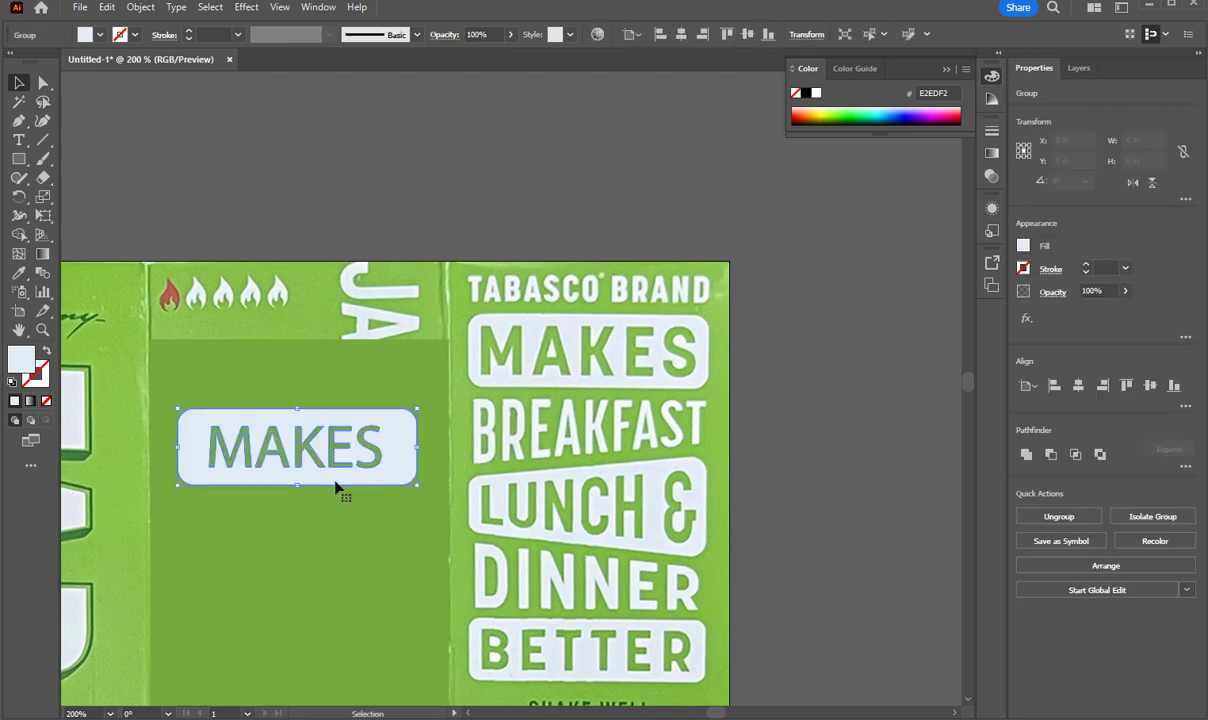
{"action": "left_click_drag", "start_coordinate": [336, 487], "coordinate": [336, 487]}
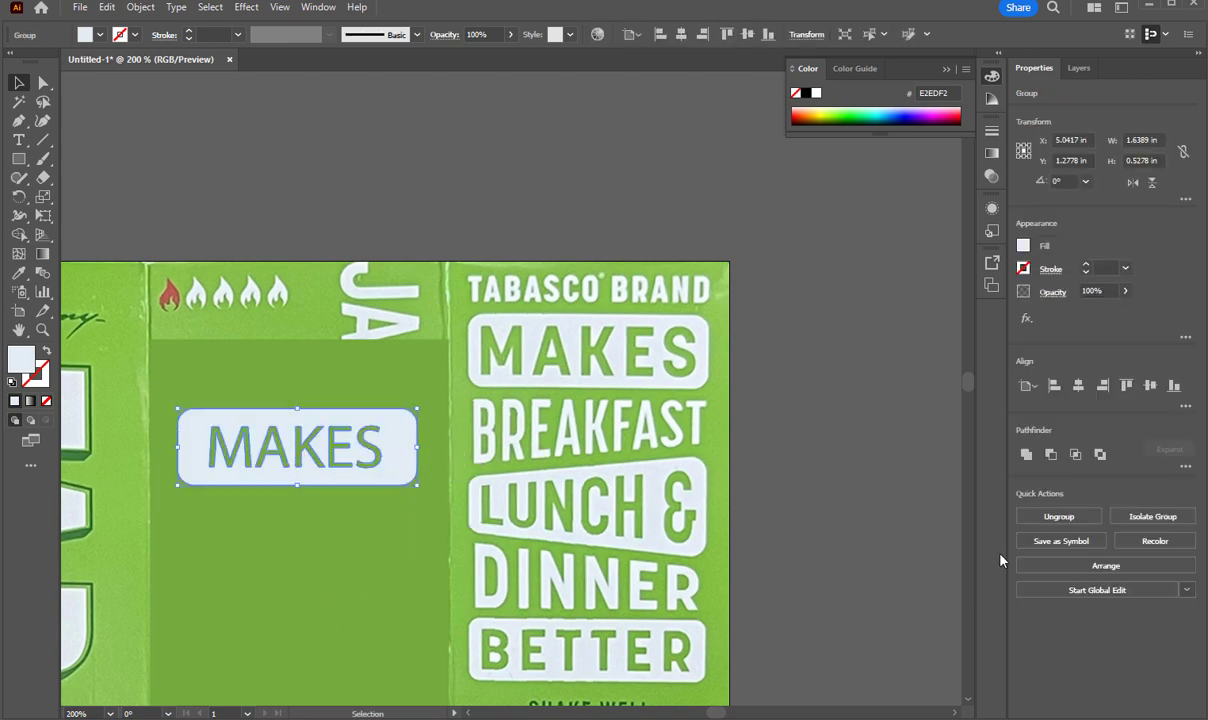
{"action": "left_click", "coordinate": [585, 490]}
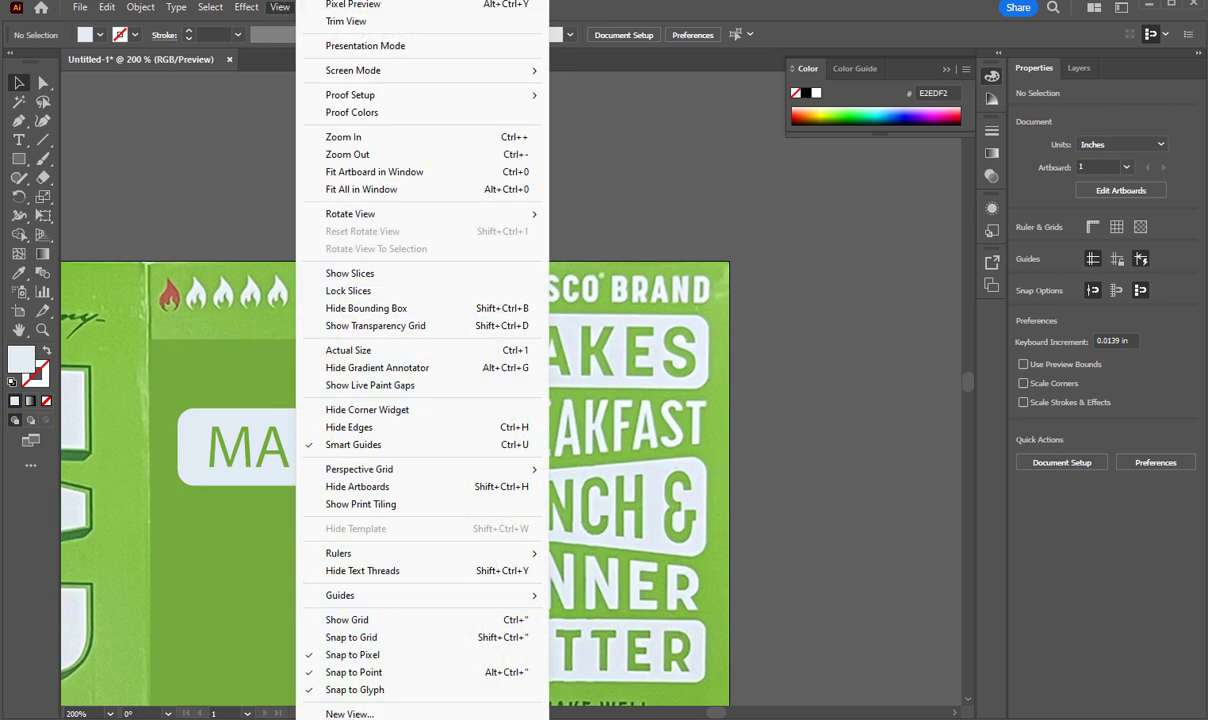
Examine the cut-out badge's paths in Outline view and return to the full-color preview.
{"action": "left_click", "coordinate": [279, 8]}
{"action": "key", "text": "ctrl+y"}
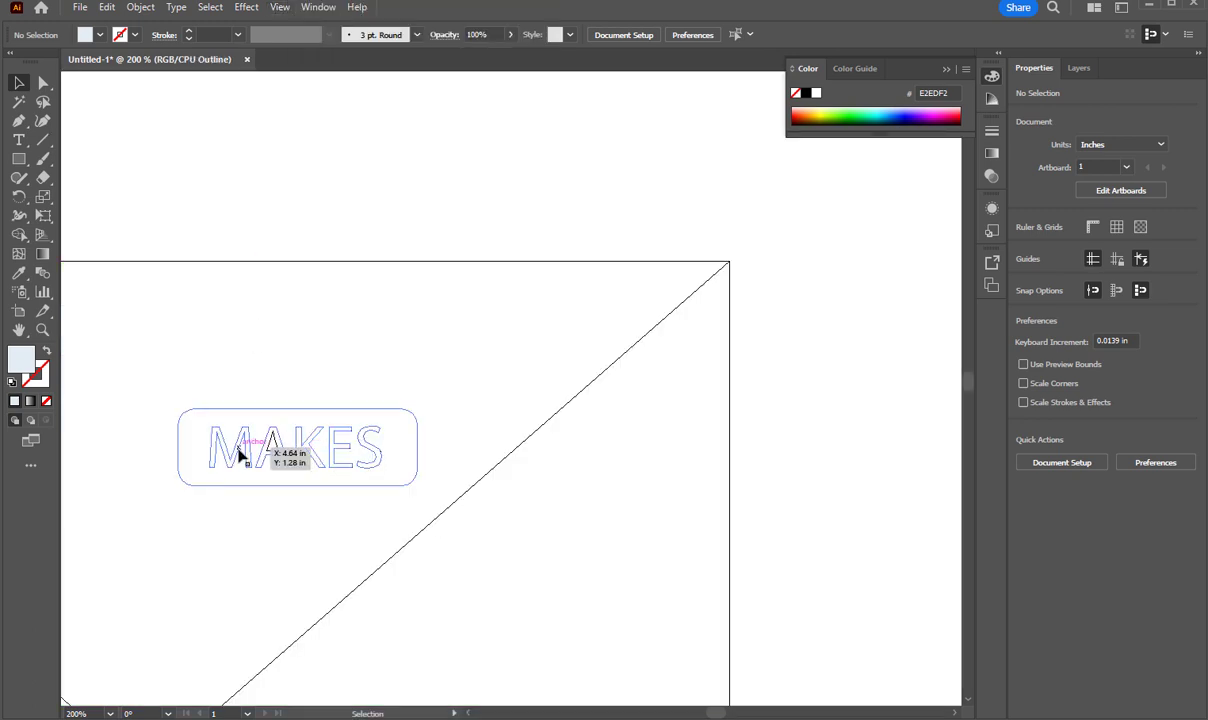
{"action": "left_click", "coordinate": [310, 8]}
{"action": "mouse_move", "coordinate": [280, 8]}
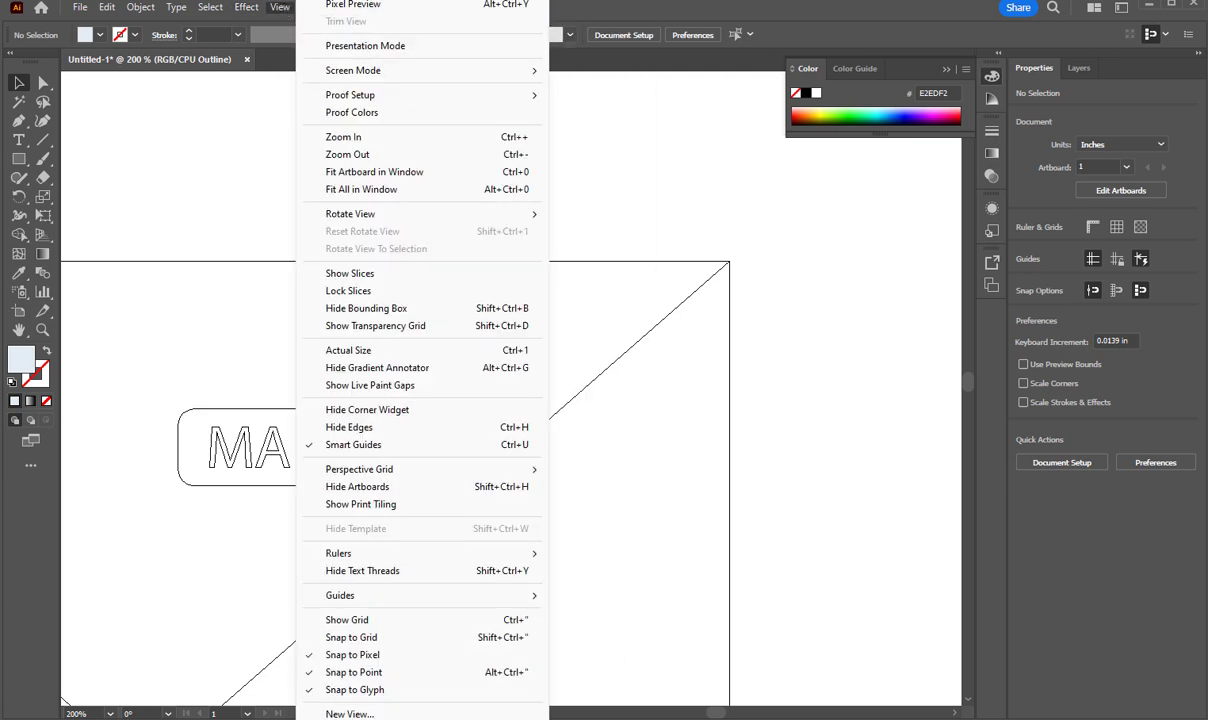
{"action": "left_click", "coordinate": [350, 1]}
Resize the MAKES badge to about 1.58 in wide by 0.71 in high and move it higher in the plain green area.
{"action": "left_click", "coordinate": [401, 471]}
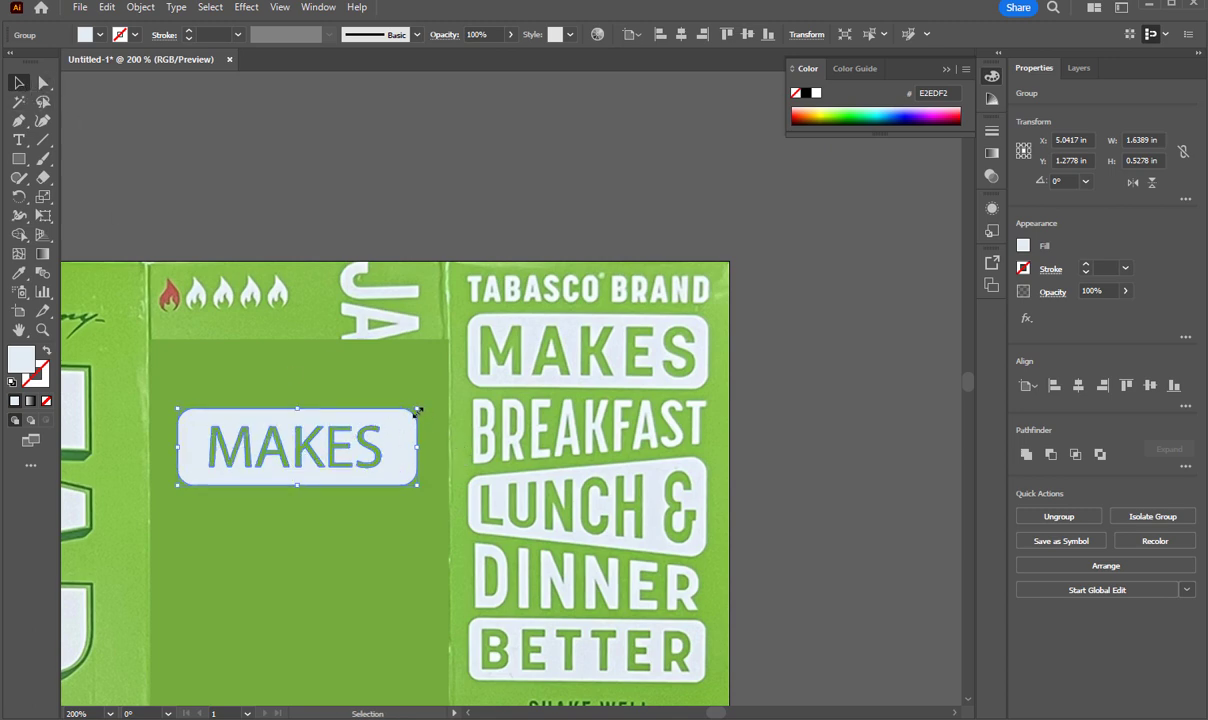
{"action": "left_click_drag", "start_coordinate": [418, 411], "coordinate": [381, 409]}
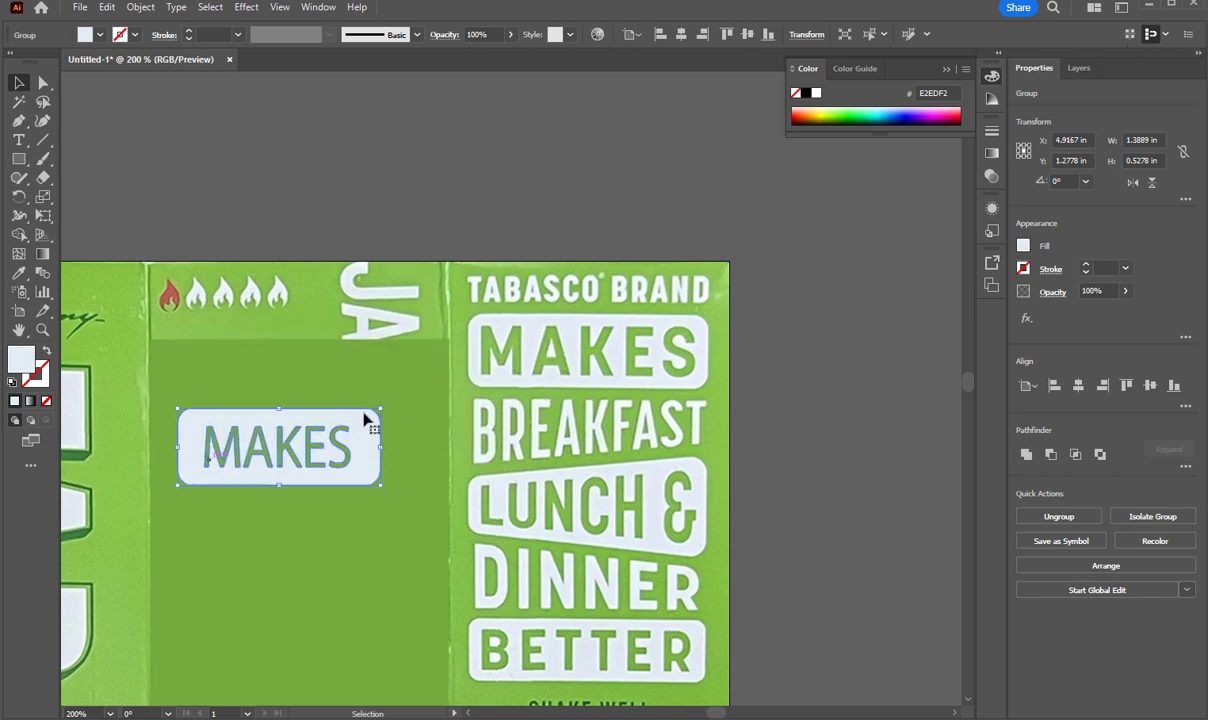
{"action": "left_click_drag", "start_coordinate": [381, 485], "coordinate": [341, 489]}
{"action": "left_click_drag", "start_coordinate": [322, 447], "coordinate": [383, 419]}
{"action": "scroll", "coordinate": [628, 477], "scroll_direction": "down", "scroll_amount": 5}
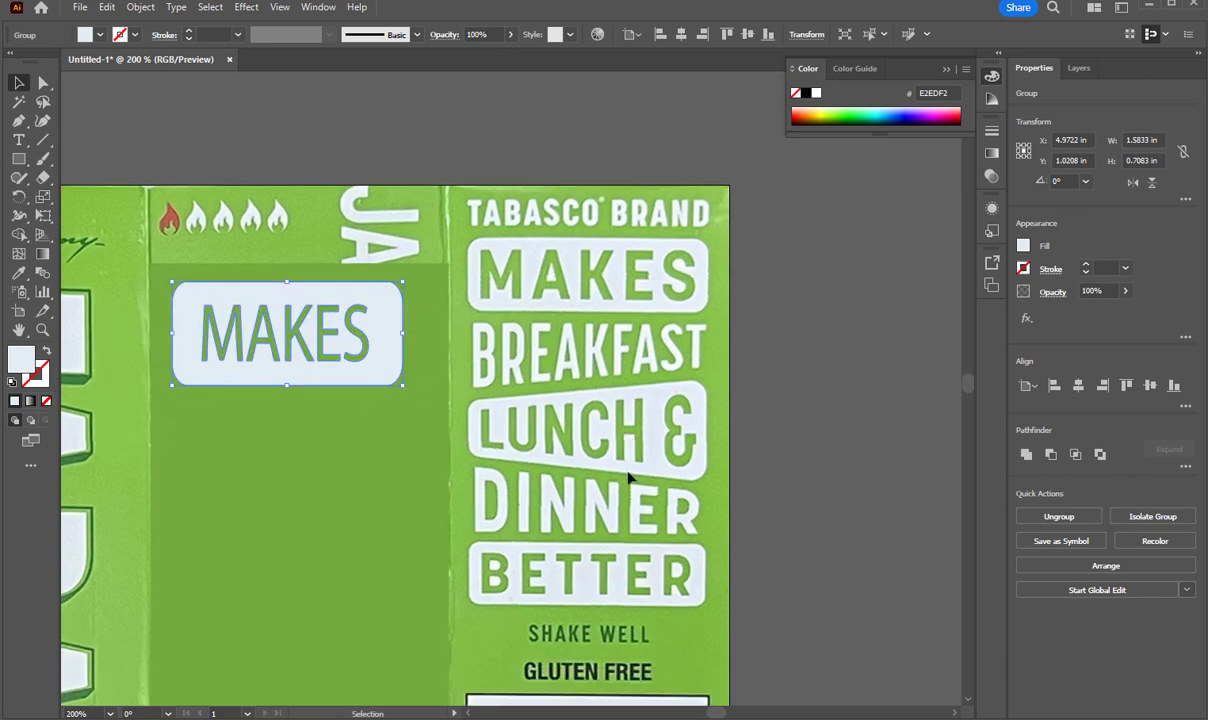
{"action": "scroll", "coordinate": [724, 713], "scroll_direction": "right", "scroll_amount": 3}
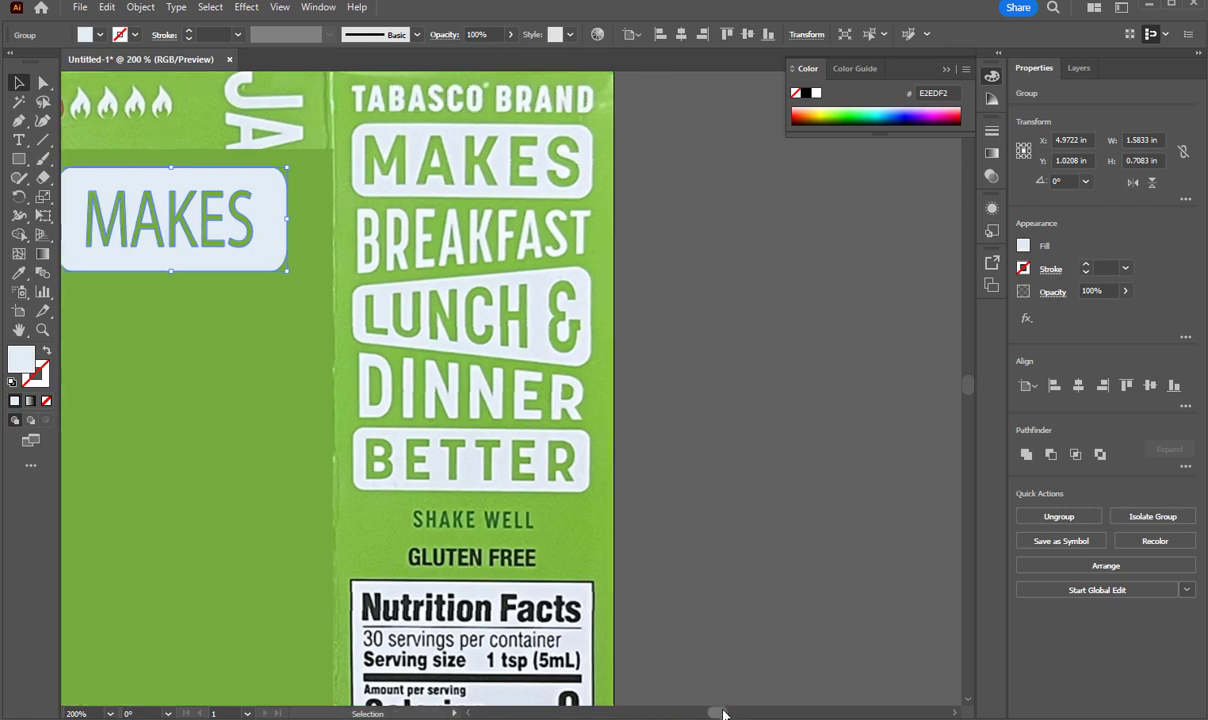
{"action": "scroll", "coordinate": [724, 713], "scroll_direction": "left", "scroll_amount": 12}
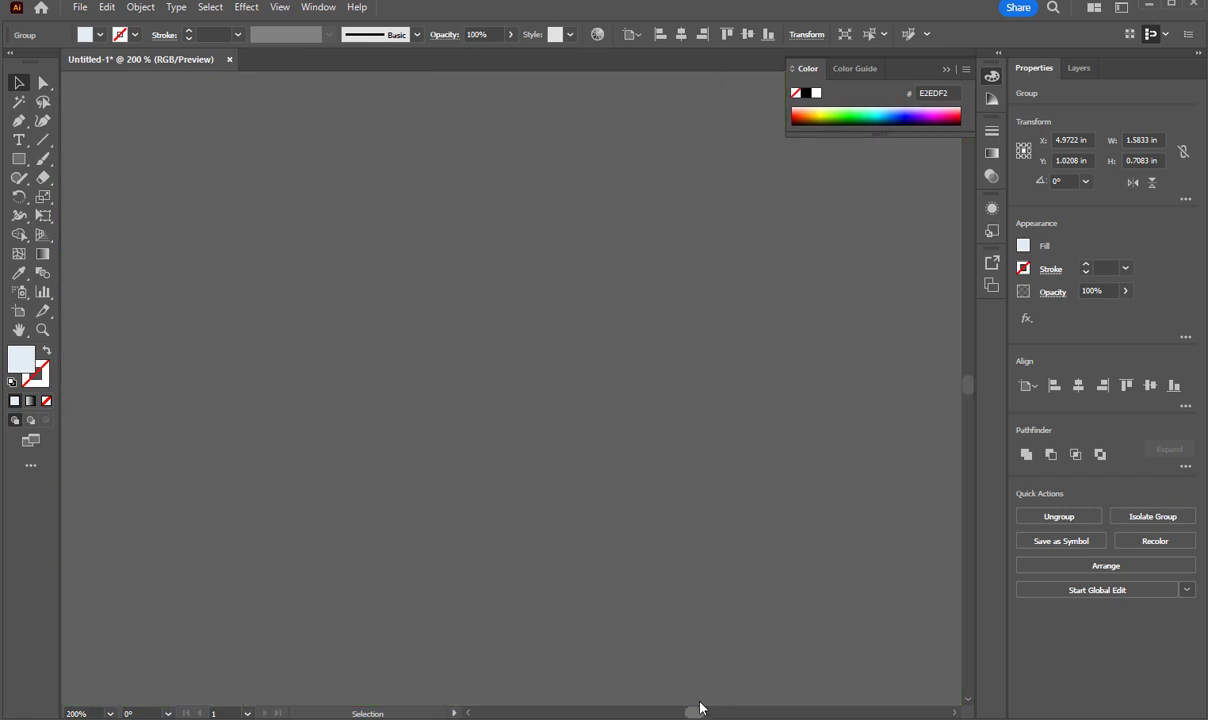
Draw a rectangle about 1.67 in wide by 2.22 in high over the scanned Nutrition Facts panel and delete the small stray one.
{"action": "scroll", "coordinate": [805, 590], "scroll_direction": "up", "scroll_amount": 3}
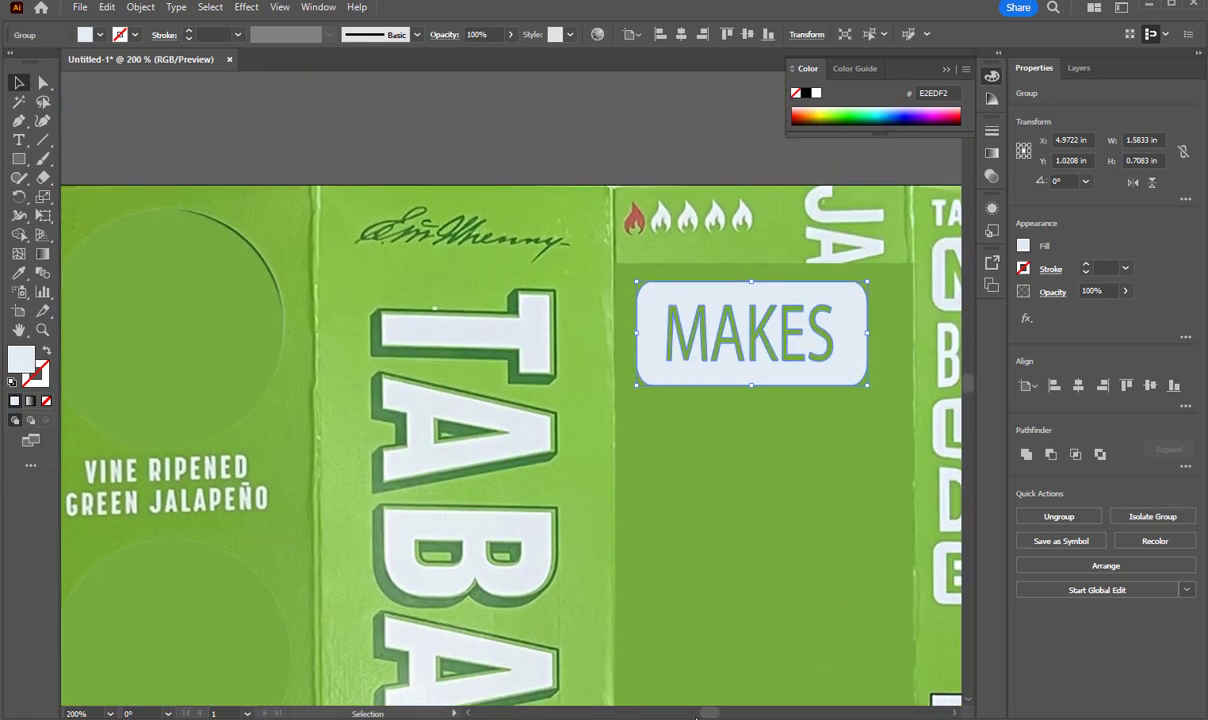
{"action": "scroll", "coordinate": [718, 713], "scroll_direction": "right", "scroll_amount": 7}
{"action": "scroll", "coordinate": [722, 712], "scroll_direction": "left", "scroll_amount": 1}
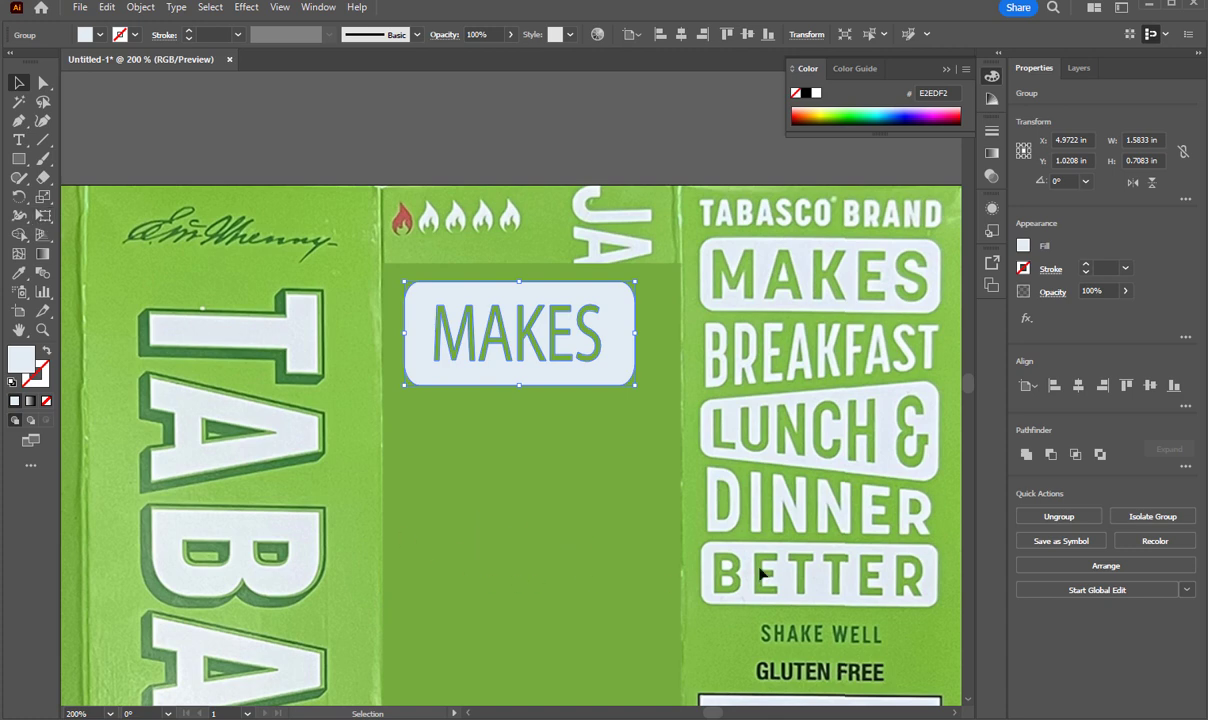
{"action": "scroll", "coordinate": [763, 380], "scroll_direction": "down", "scroll_amount": 10}
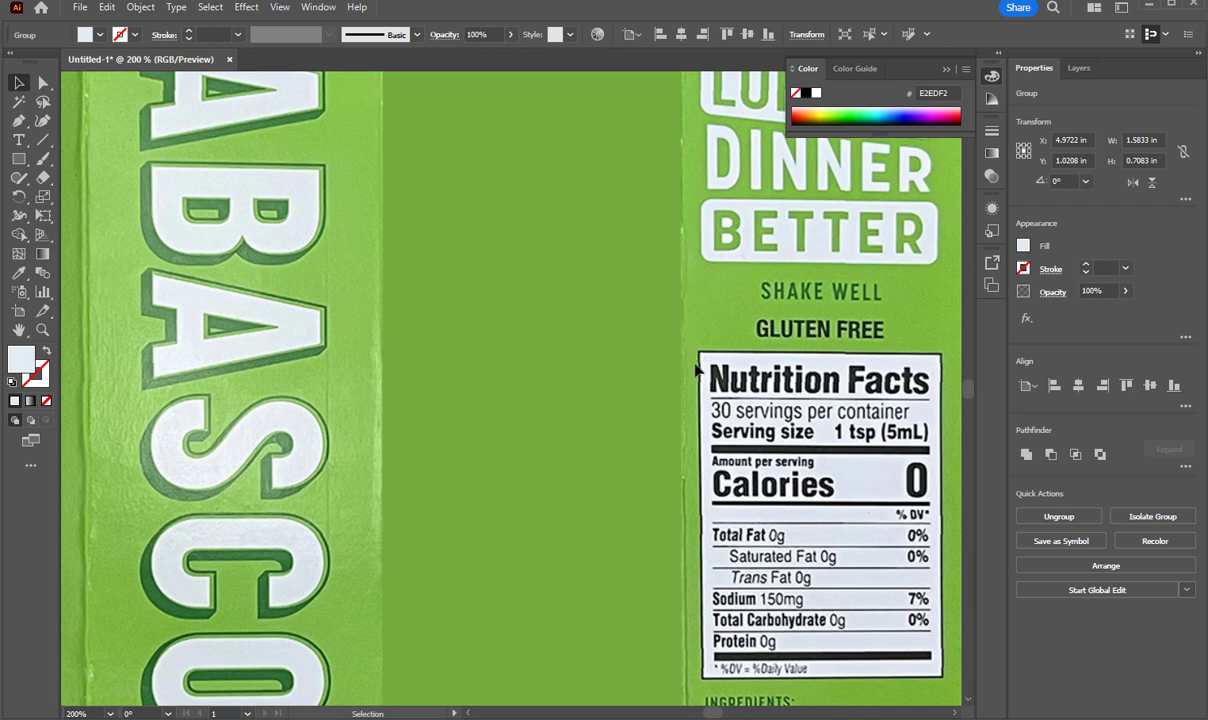
{"action": "left_click", "coordinate": [19, 159]}
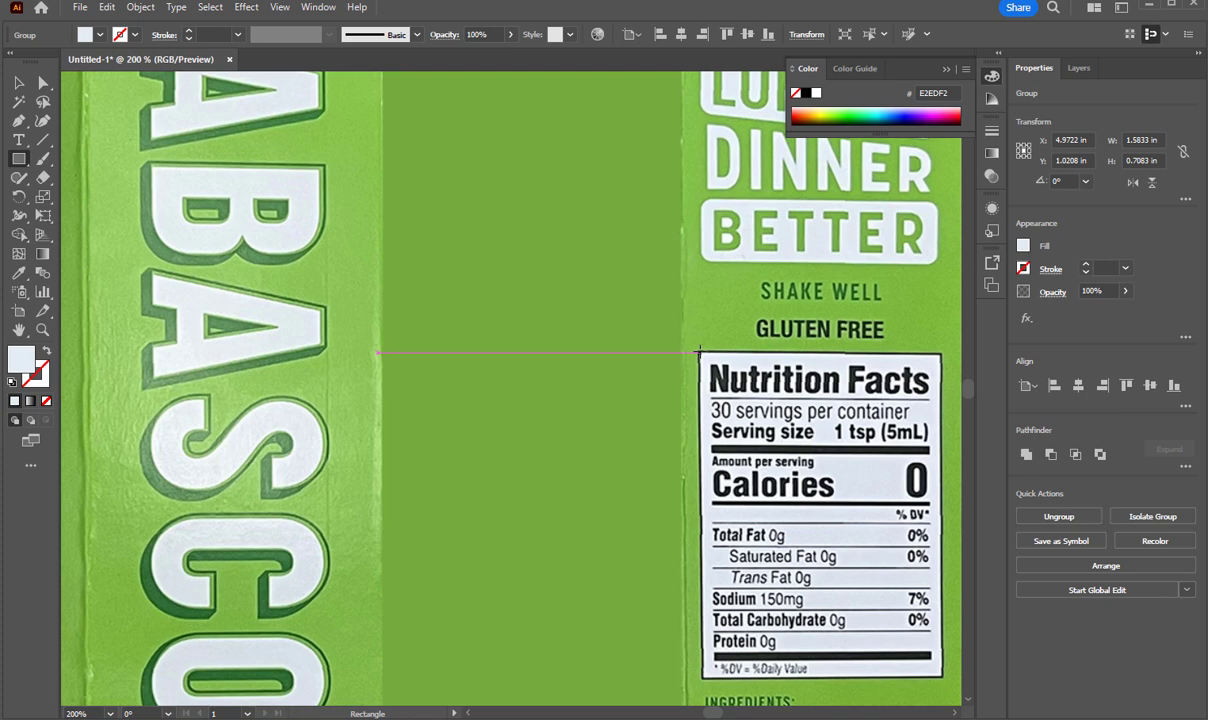
{"action": "left_click_drag", "start_coordinate": [699, 352], "coordinate": [942, 677]}
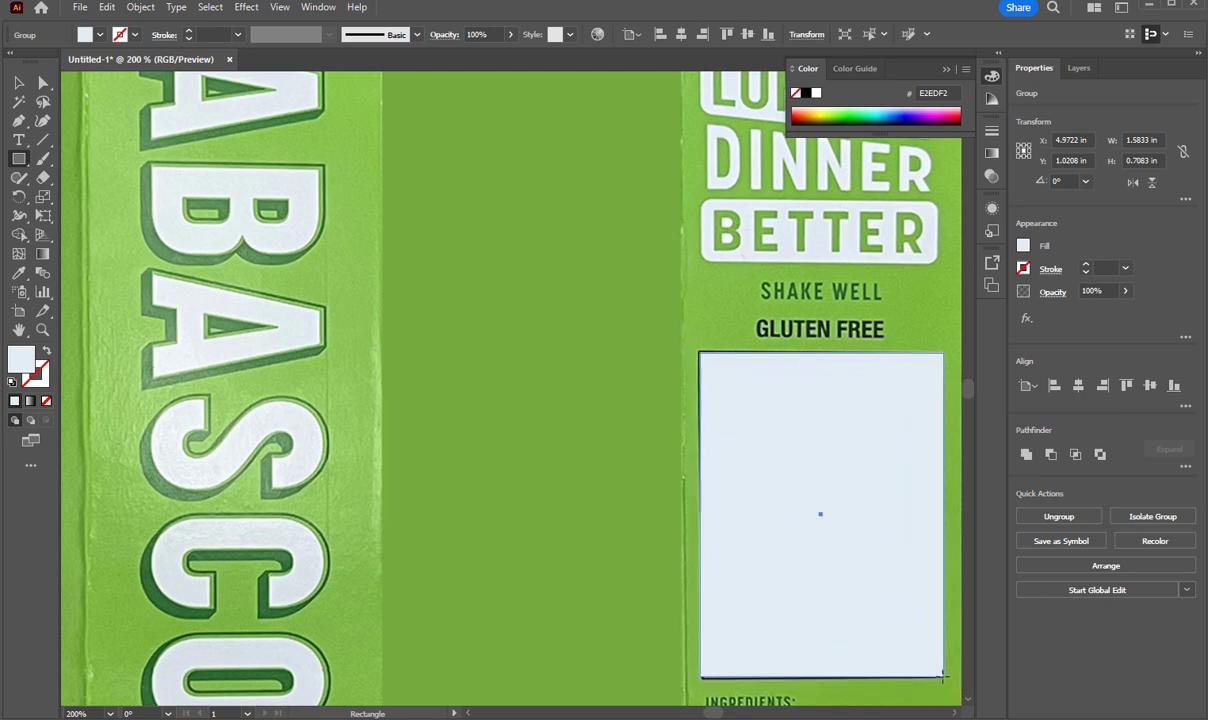
{"action": "left_click_drag", "start_coordinate": [876, 493], "coordinate": [806, 473]}
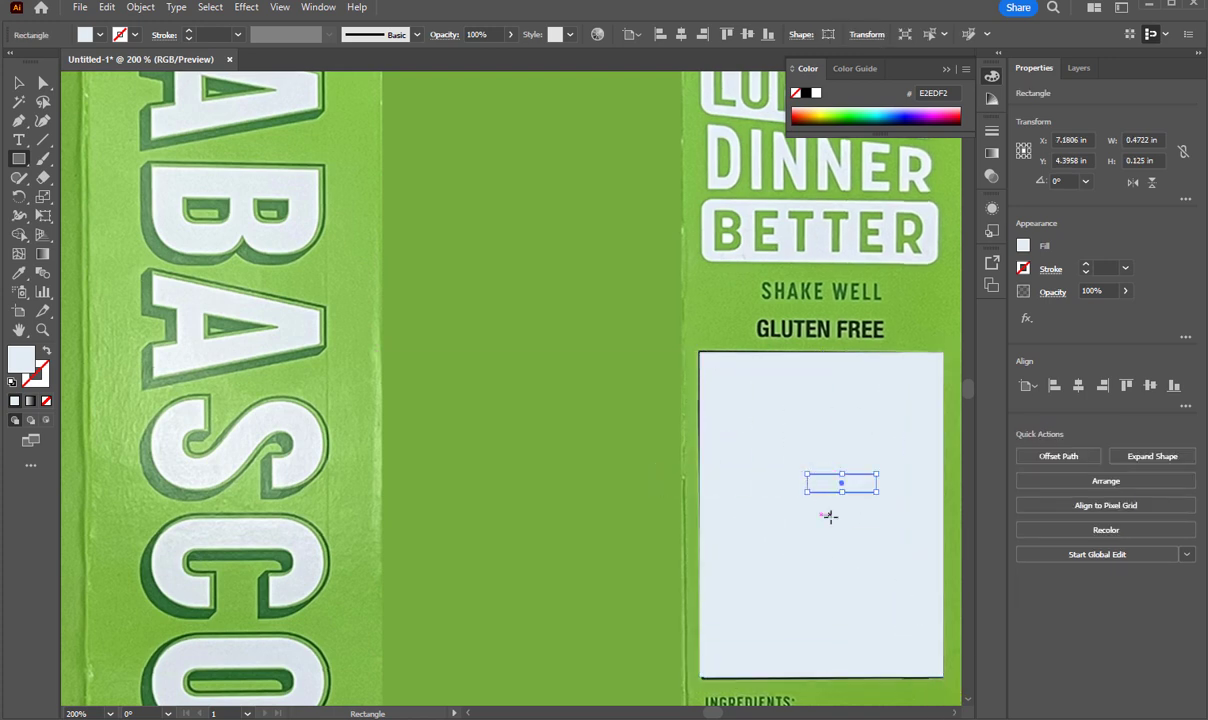
{"action": "key", "text": "Delete"}
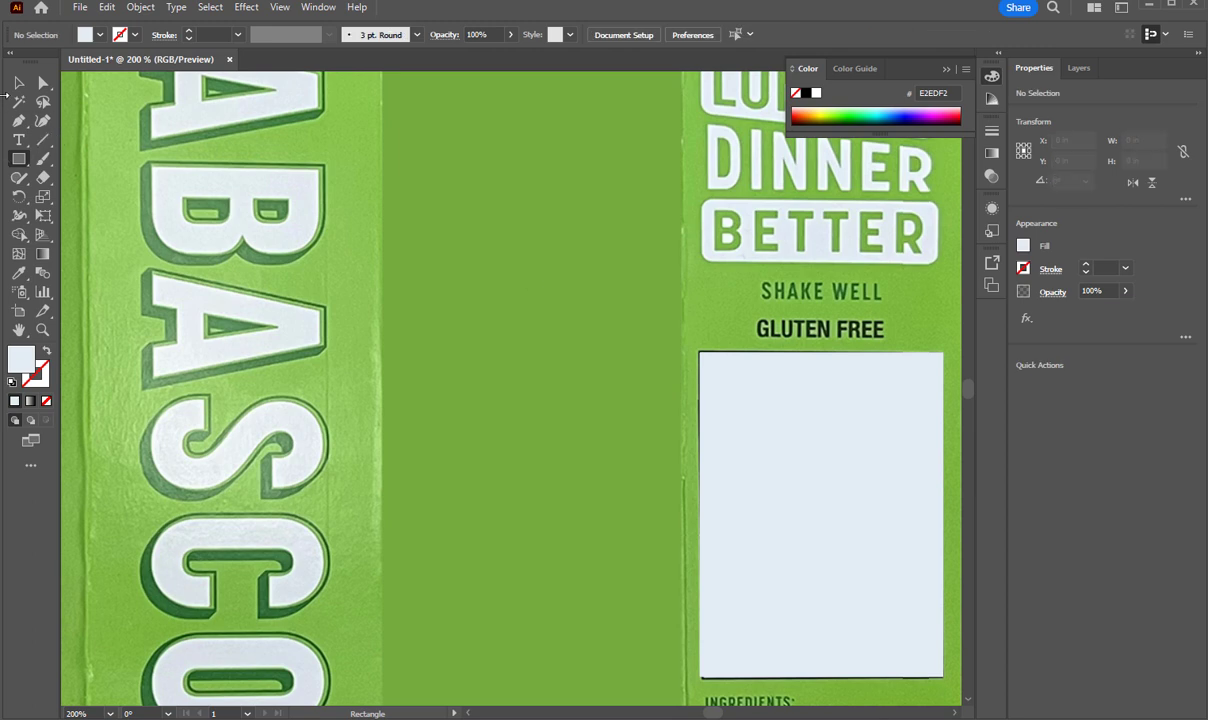
Move the new rectangle onto the plain green area beside the Nutrition Facts panel and give it a black 1 pt stroke.
{"action": "left_click", "coordinate": [19, 82]}
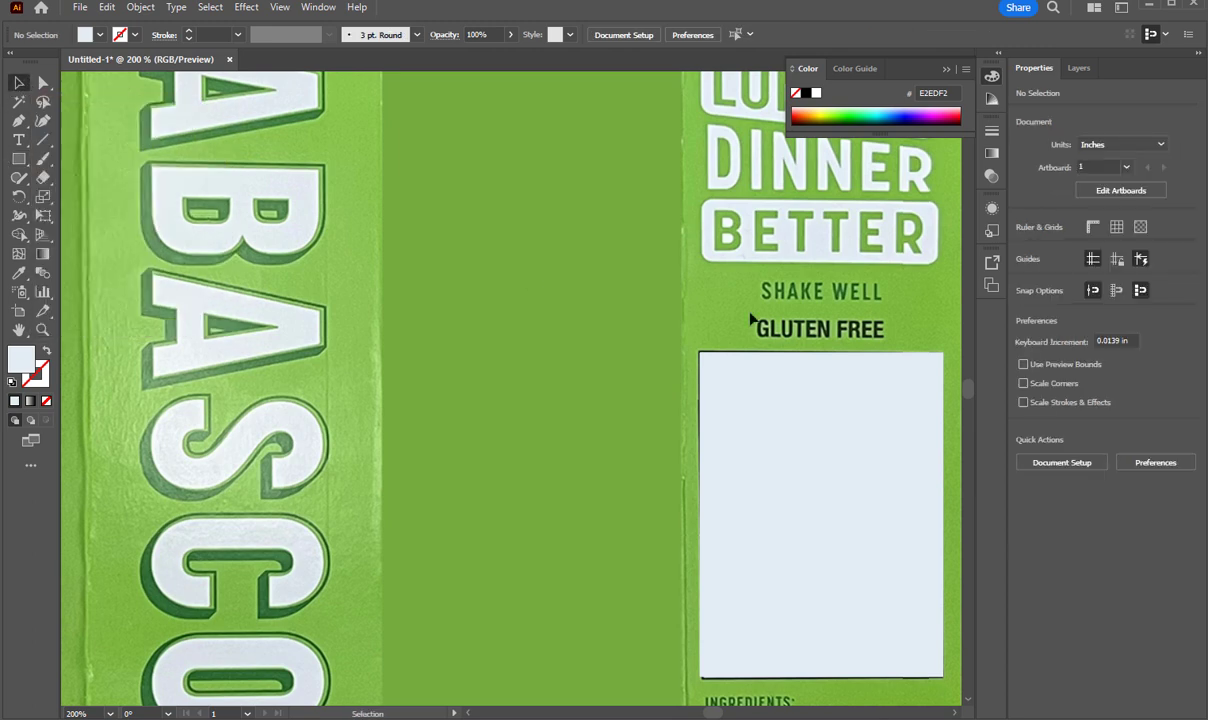
{"action": "mouse_move", "coordinate": [890, 434]}
{"action": "left_mouse_down"}
{"action": "mouse_move", "coordinate": [642, 413]}
{"action": "mouse_move", "coordinate": [632, 434]}
{"action": "left_mouse_up"}
{"action": "left_click", "coordinate": [120, 35]}
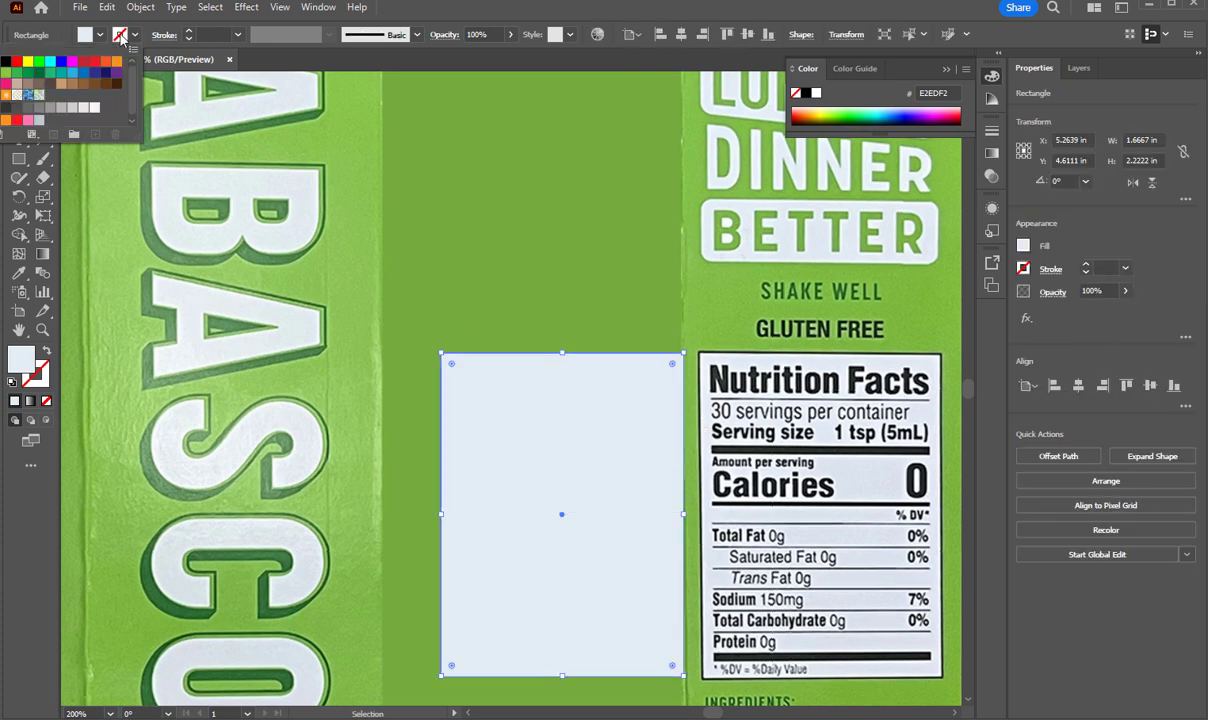
{"action": "left_click", "coordinate": [5, 63]}
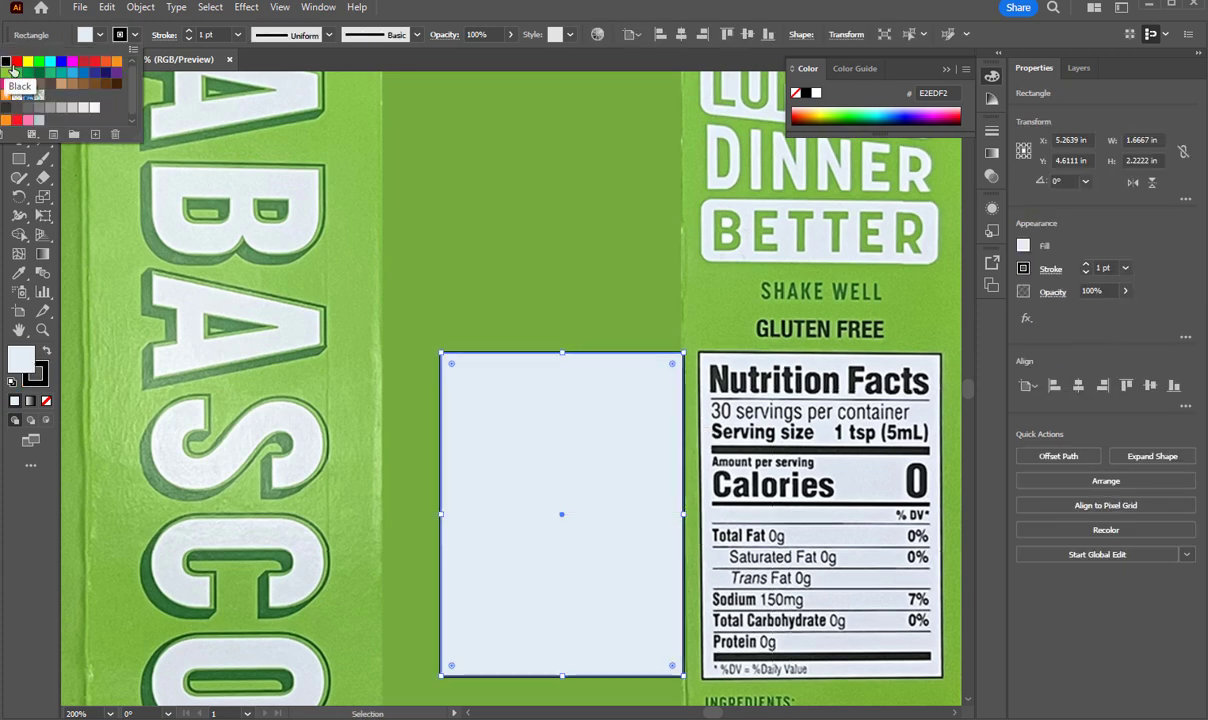
{"action": "left_click", "coordinate": [606, 281]}
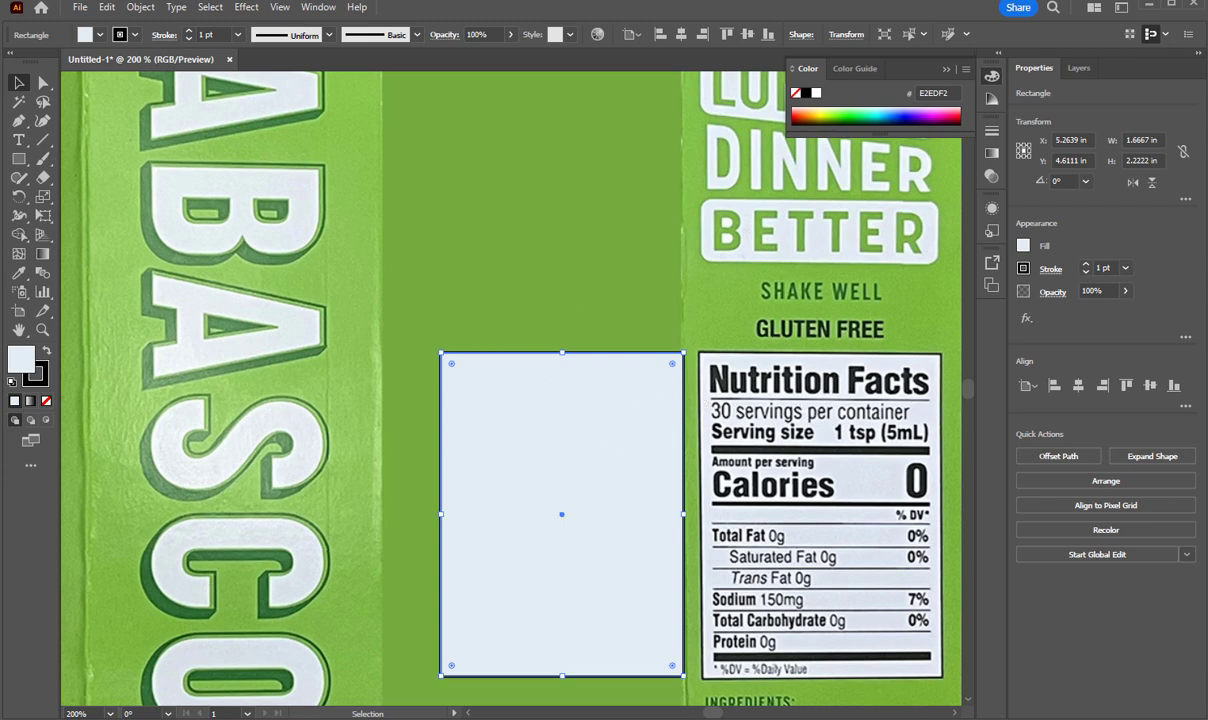
Draw five horizontal divider lines, about 1.3 to 1.4 in long, below one another inside the outlined rectangle.
{"action": "left_click", "coordinate": [43, 142]}
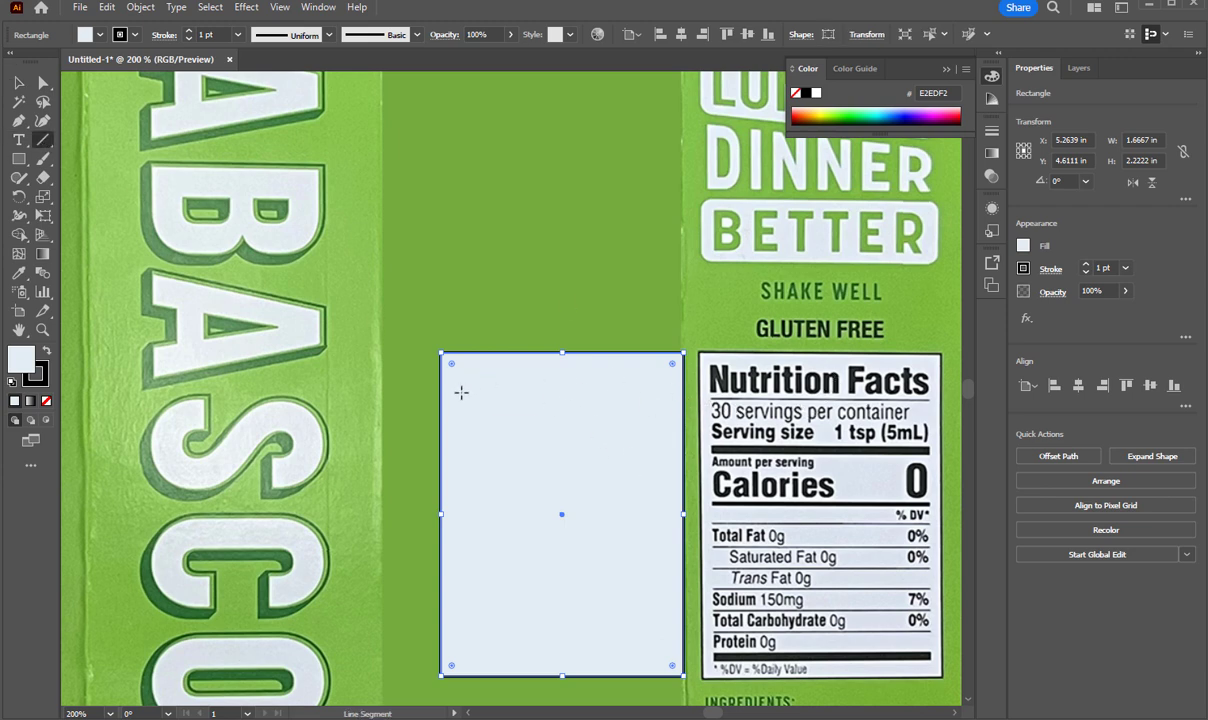
{"action": "left_click_drag", "start_coordinate": [460, 397], "coordinate": [660, 397]}
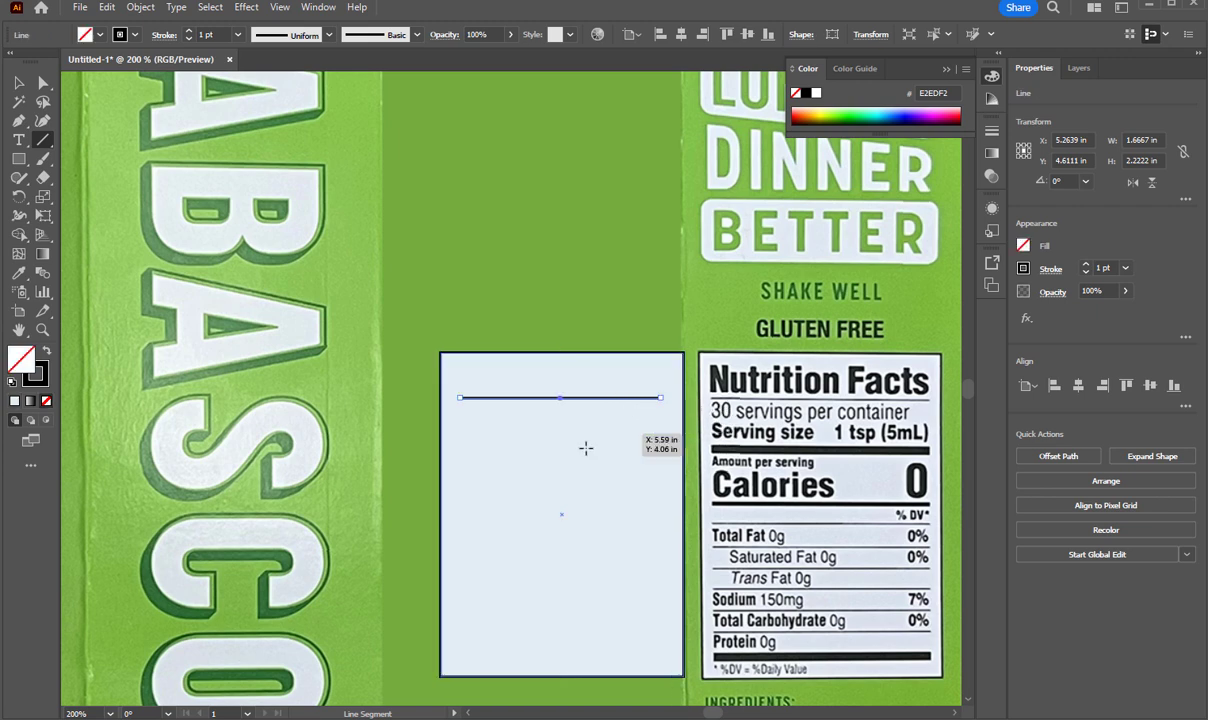
{"action": "left_click_drag", "start_coordinate": [458, 451], "coordinate": [660, 452]}
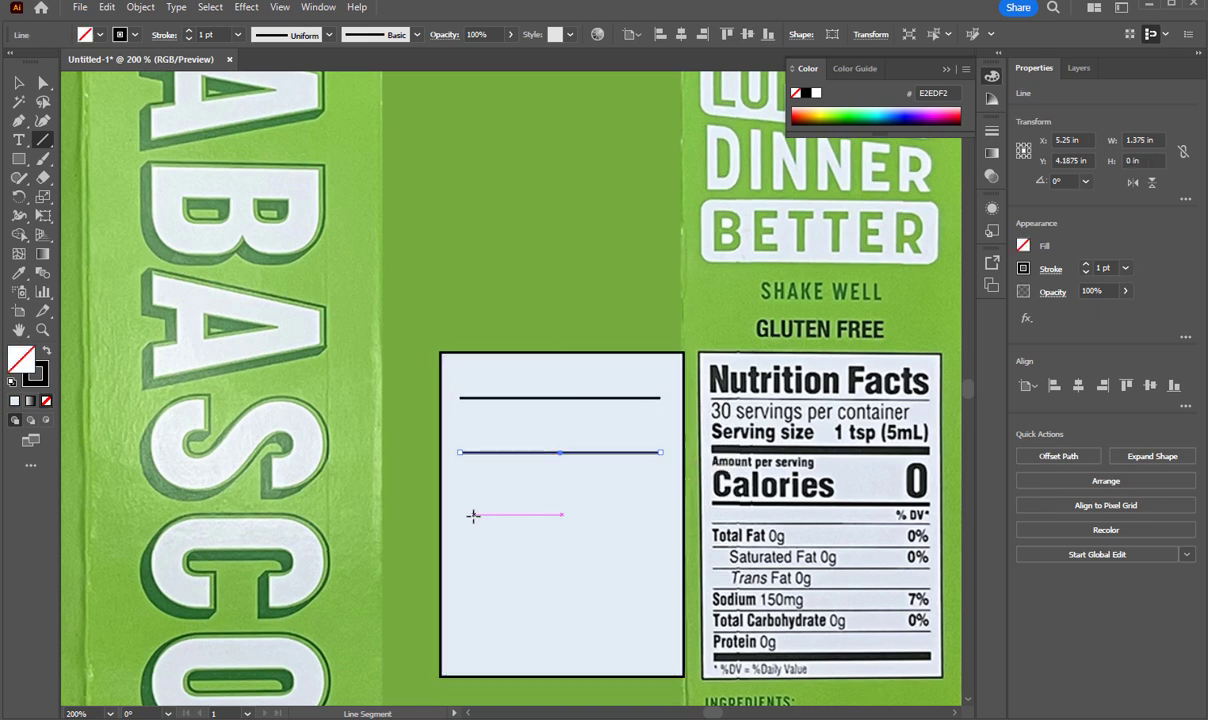
{"action": "left_click_drag", "start_coordinate": [458, 496], "coordinate": [659, 511]}
{"action": "left_click_drag", "start_coordinate": [462, 527], "coordinate": [651, 547]}
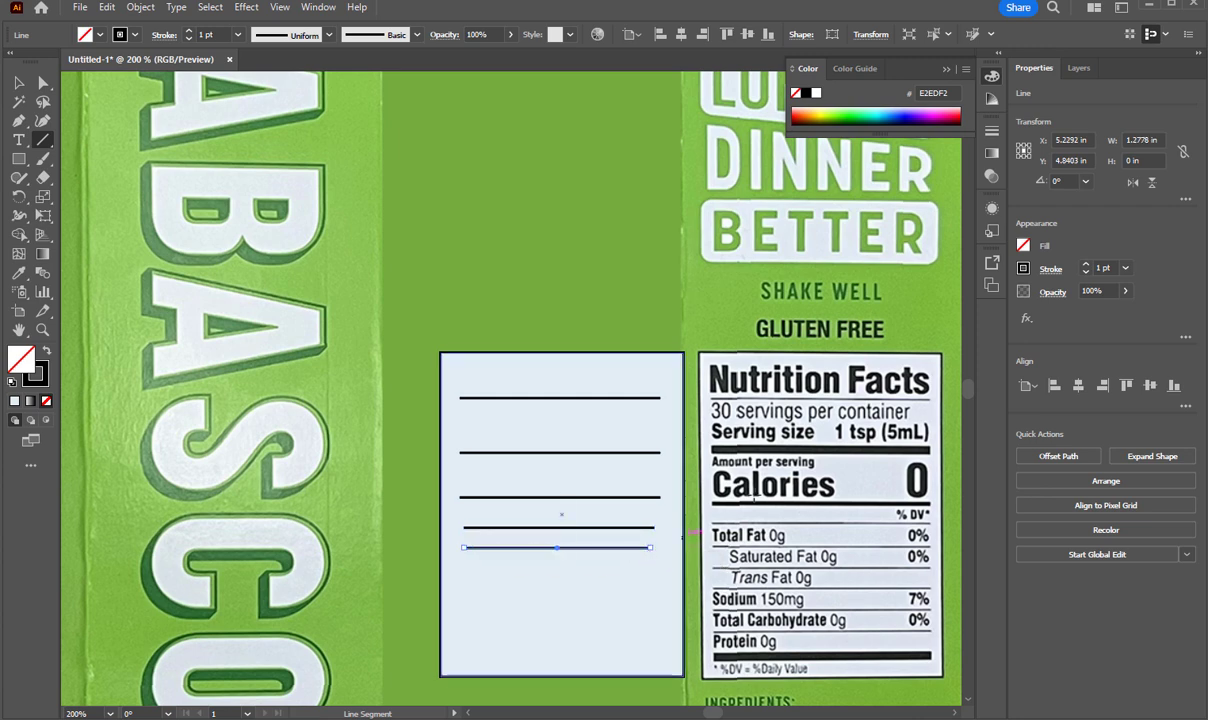
Add the point text "Nutritional Facts" at the upper edge of the outlined rectangle.
{"action": "left_click", "coordinate": [18, 140]}
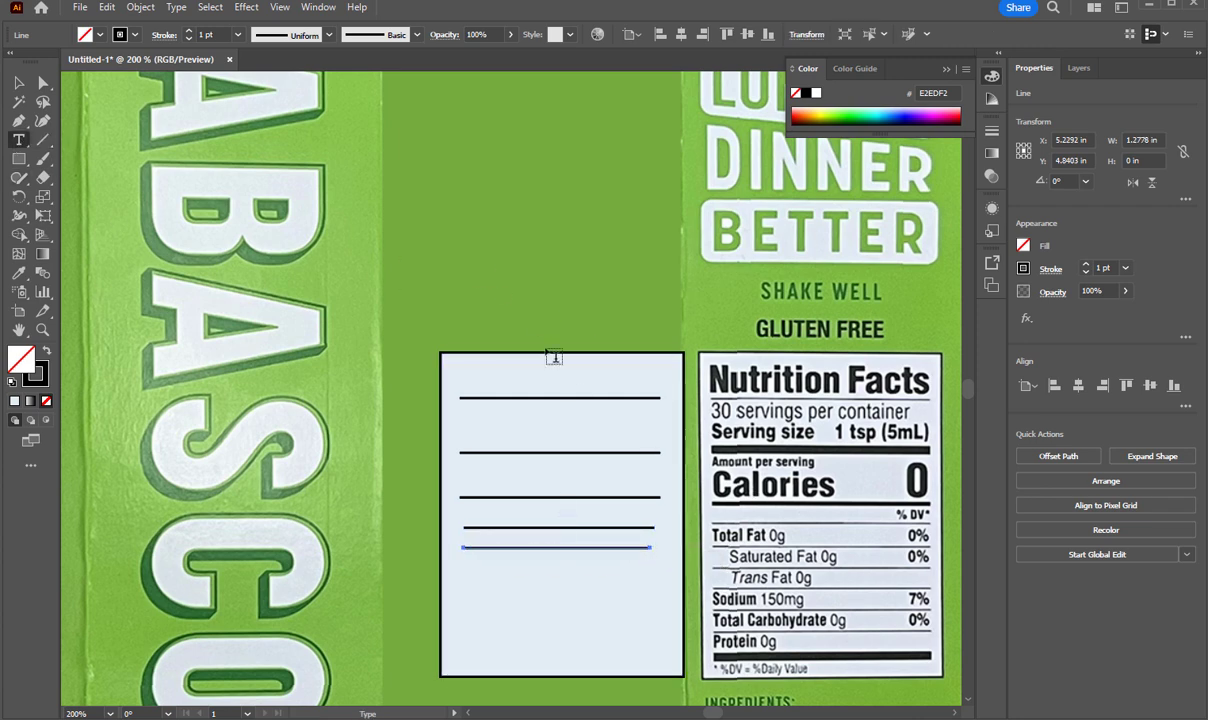
{"action": "left_click", "coordinate": [465, 376]}
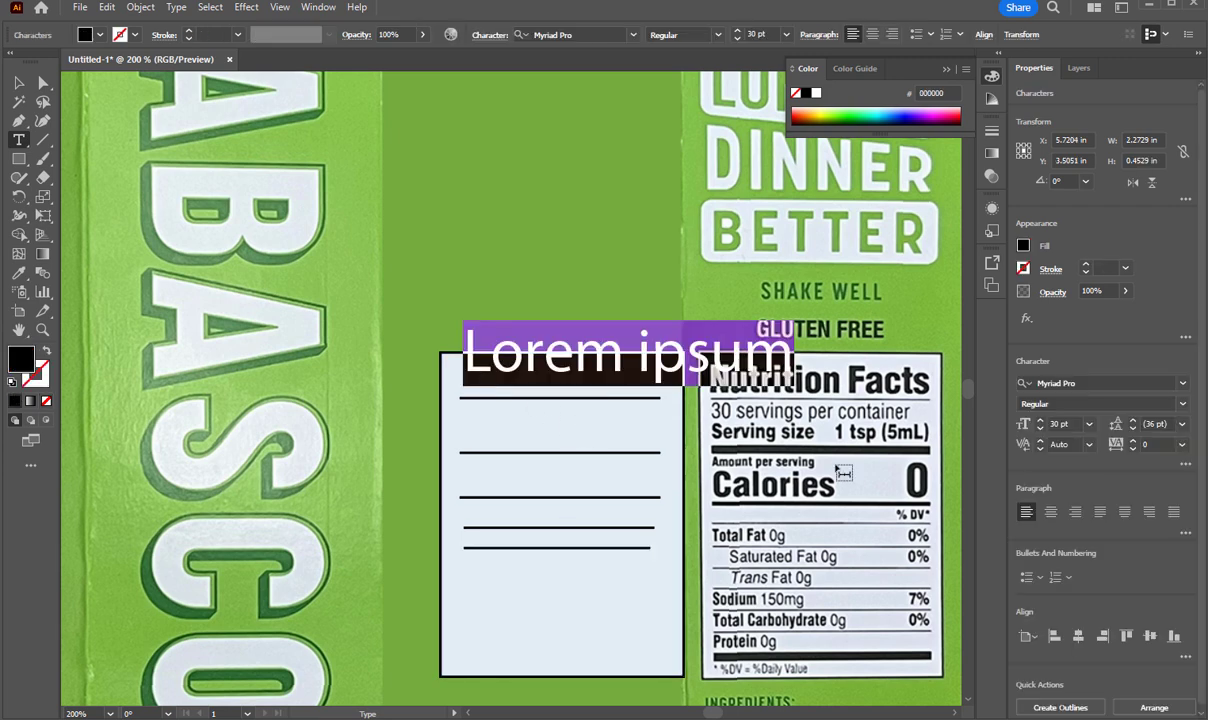
{"action": "type", "text": "NU"}
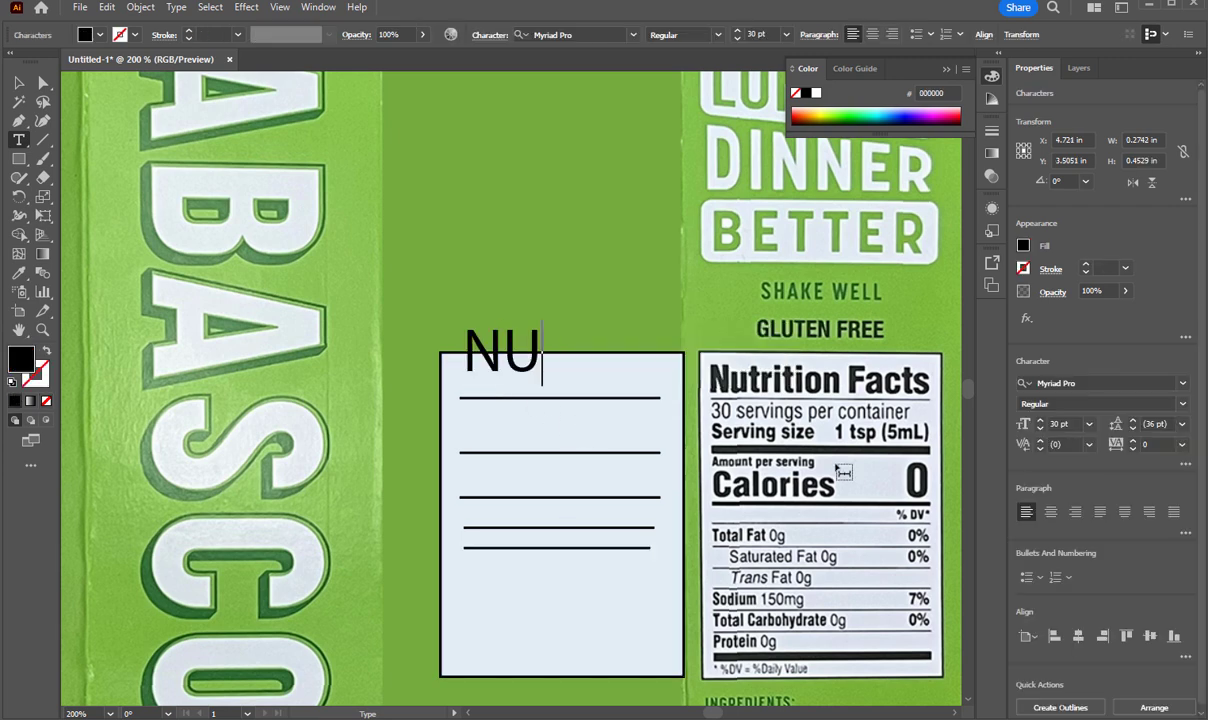
{"action": "key", "text": "BackSpace"}
{"action": "type", "text": "utr"}
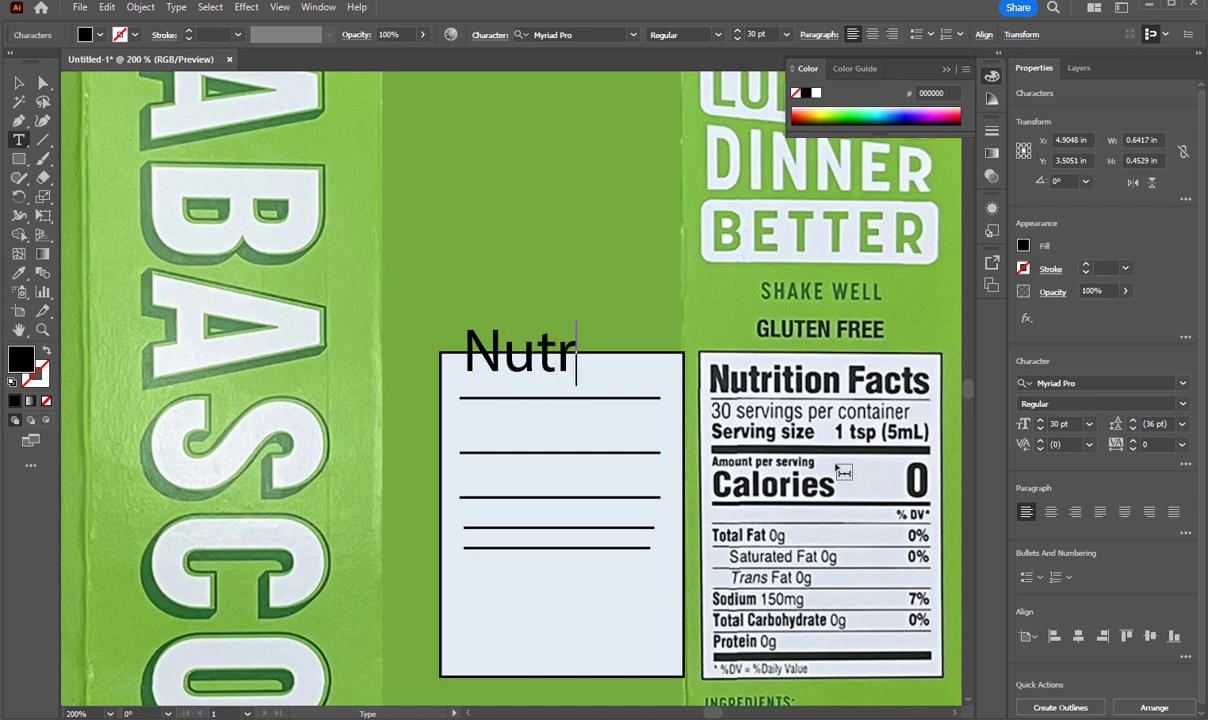
{"action": "type", "text": "itional"}
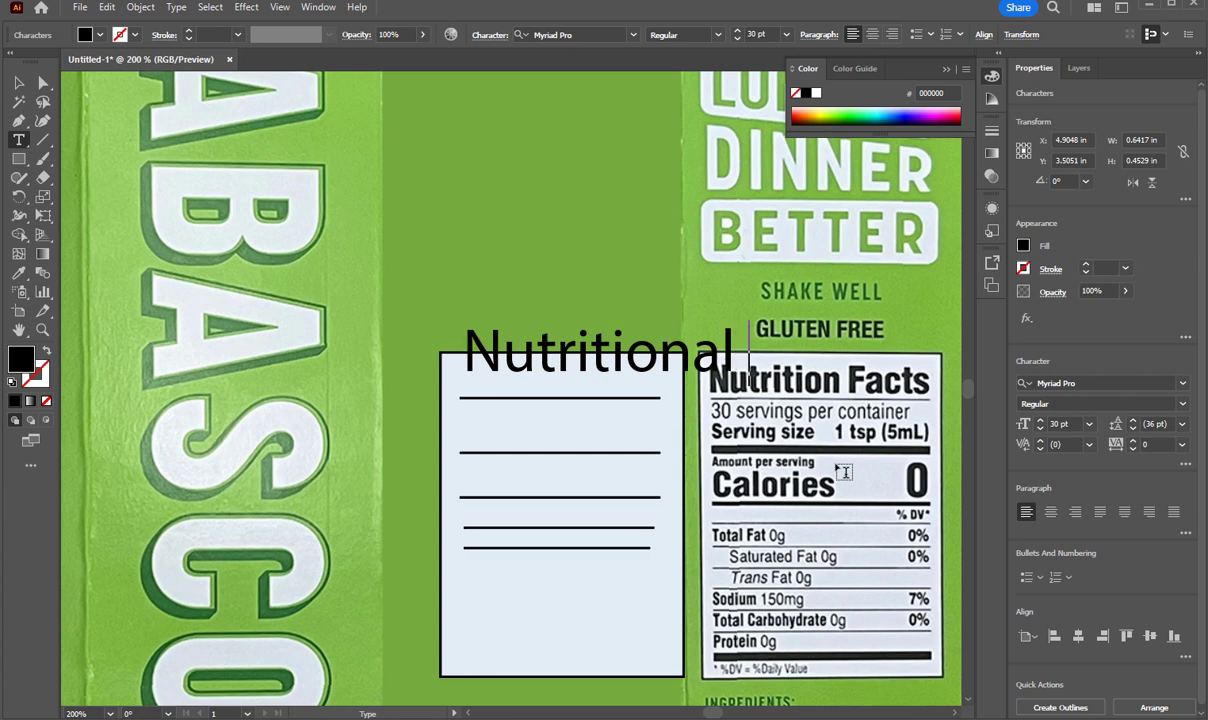
{"action": "type", "text": " F"}
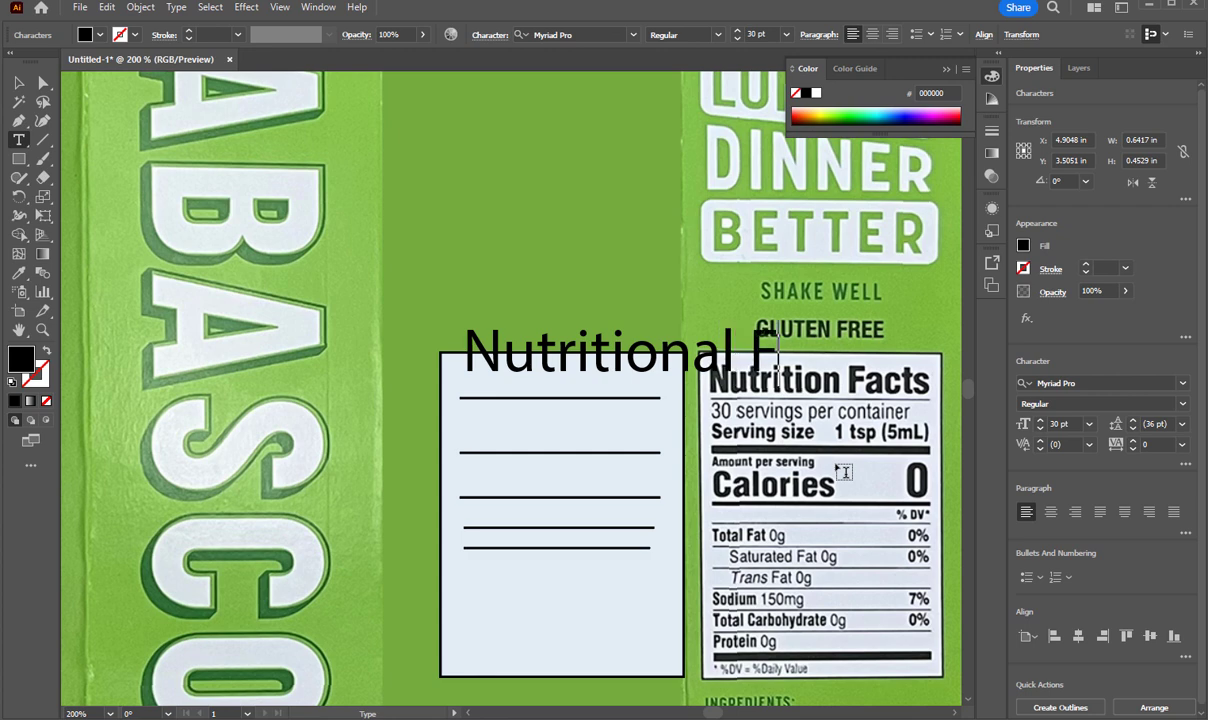
{"action": "type", "text": "acts"}
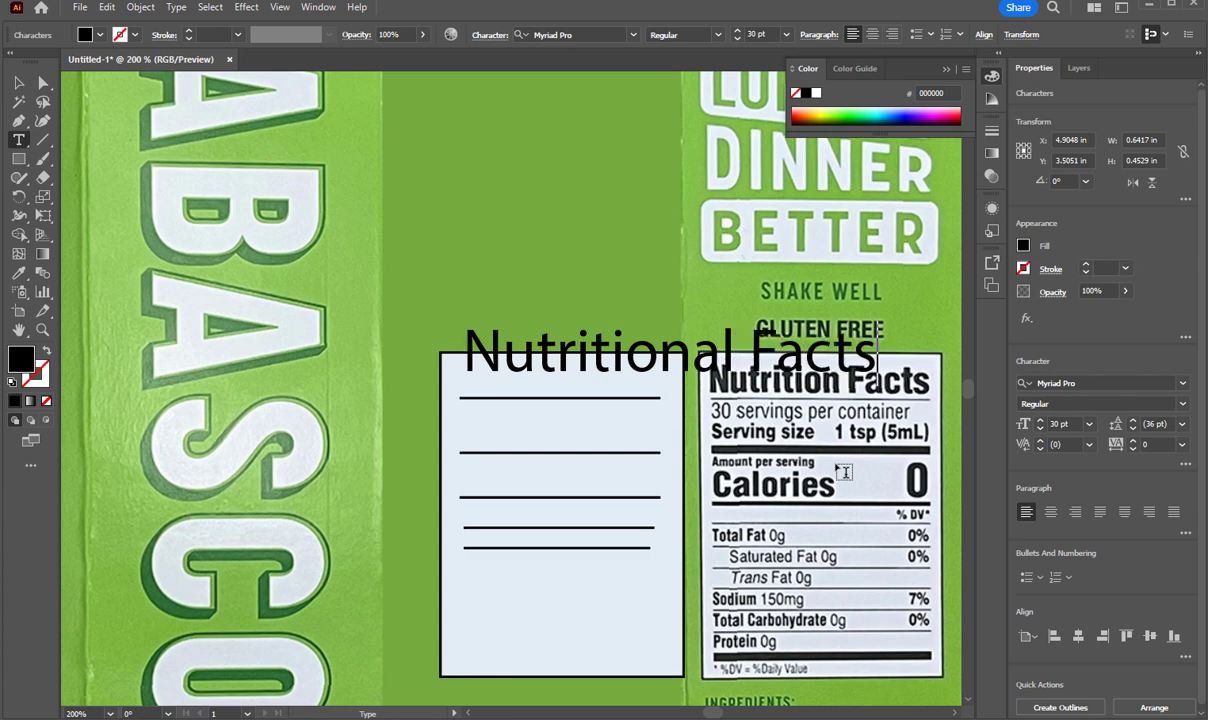
{"action": "key", "text": "Escape"}
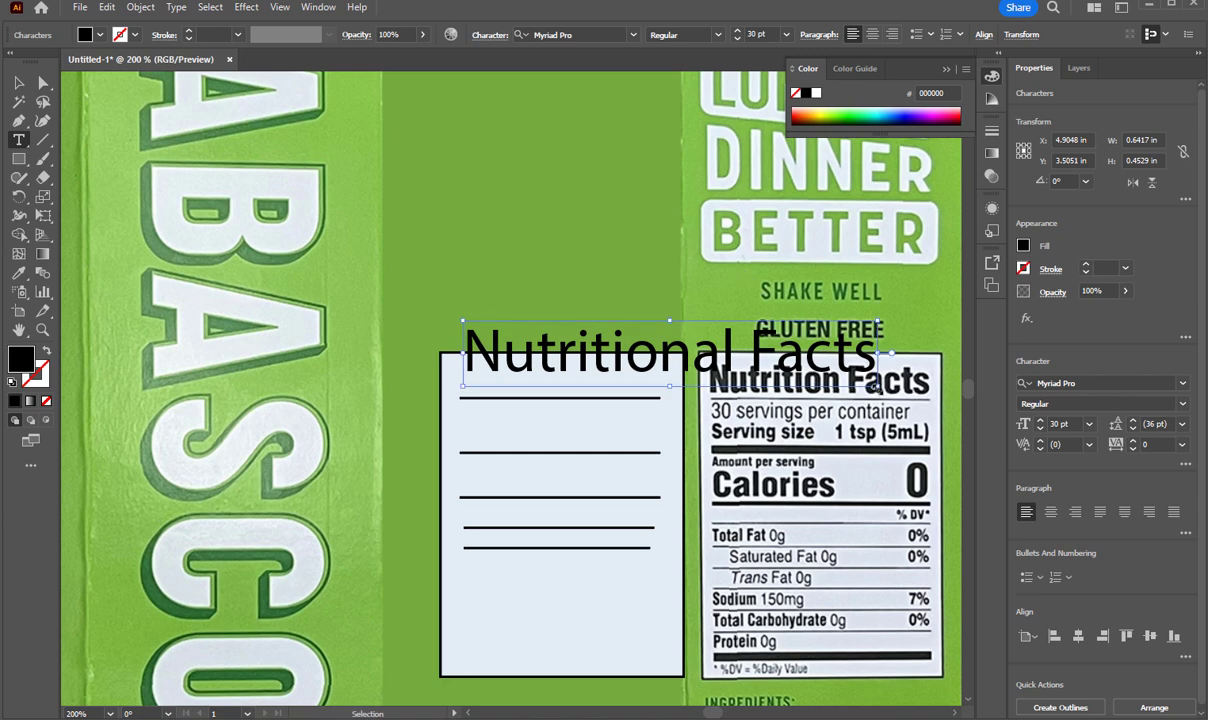
Shrink the Nutritional Facts heading to about 1.22 in wide by 0.25 in high and fit it above the first divider line.
{"action": "left_click_drag", "start_coordinate": [878, 385], "coordinate": [660, 379]}
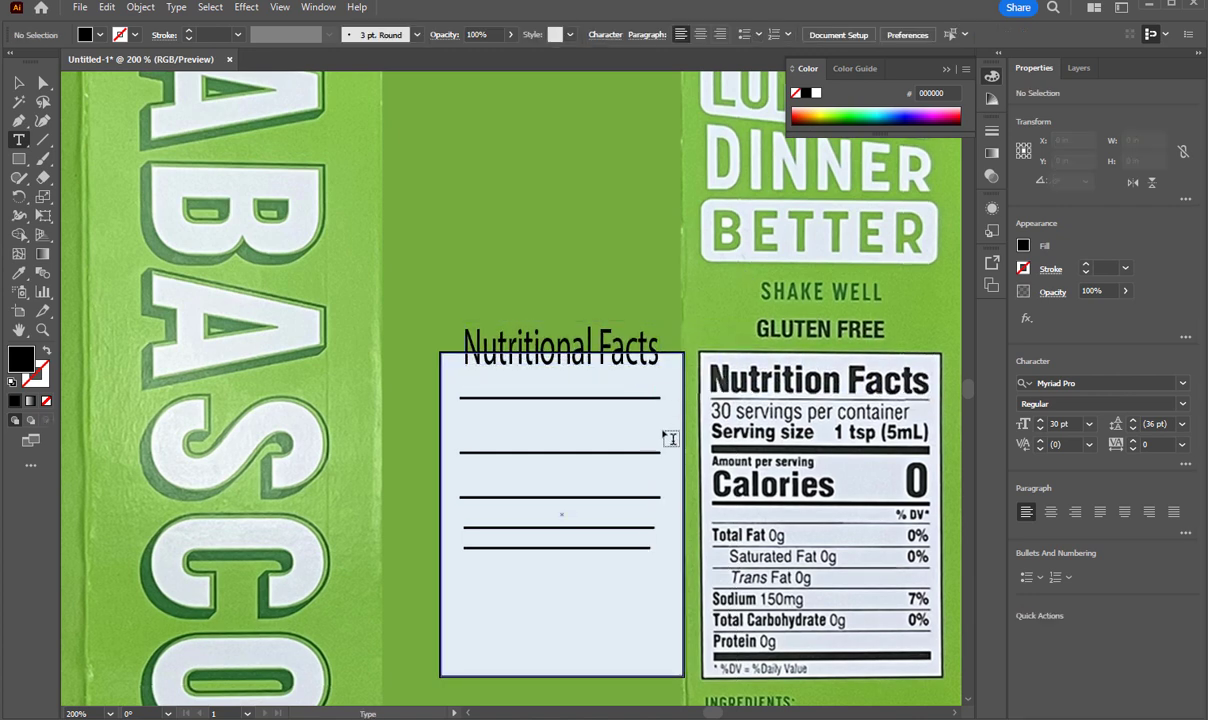
{"action": "left_click", "coordinate": [18, 82]}
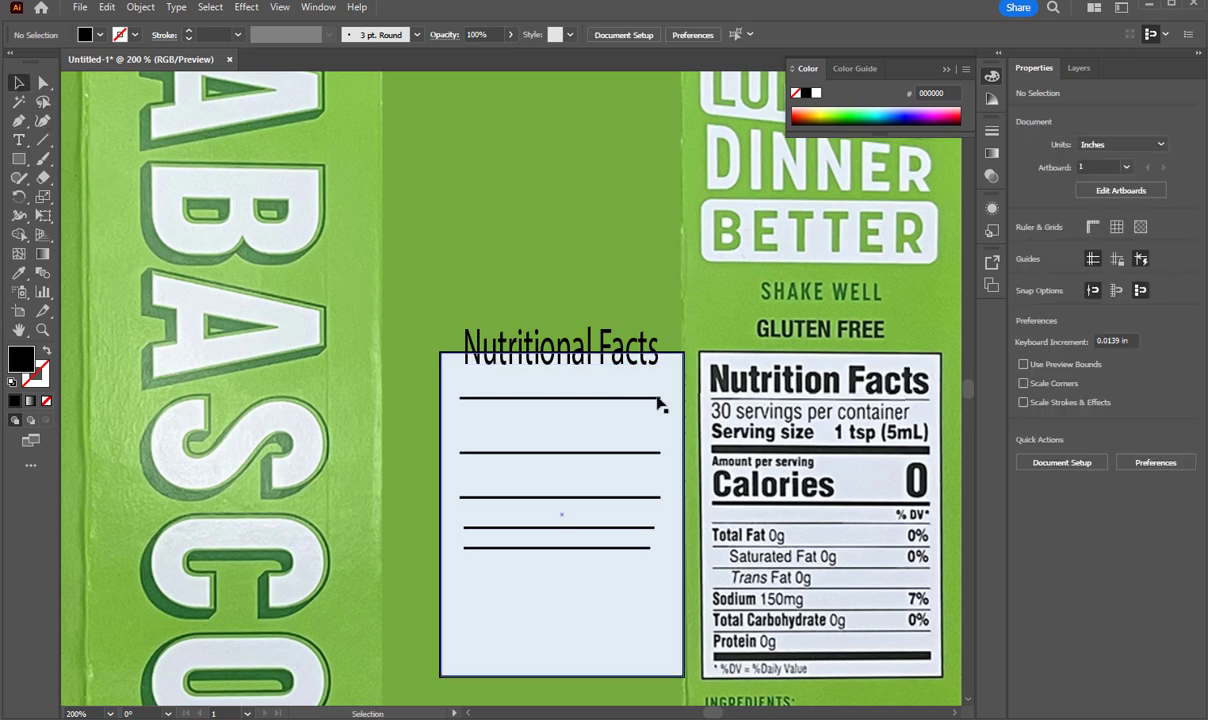
{"action": "left_click_drag", "start_coordinate": [588, 364], "coordinate": [584, 393]}
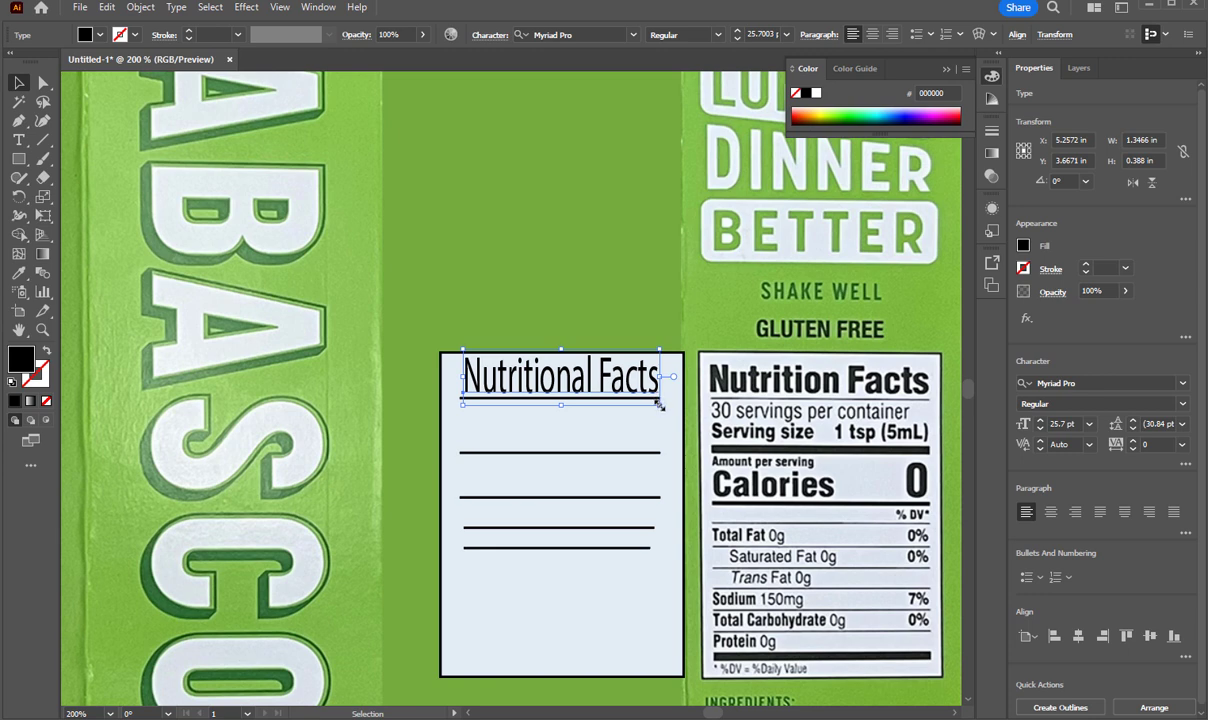
{"action": "left_click_drag", "start_coordinate": [660, 405], "coordinate": [583, 386]}
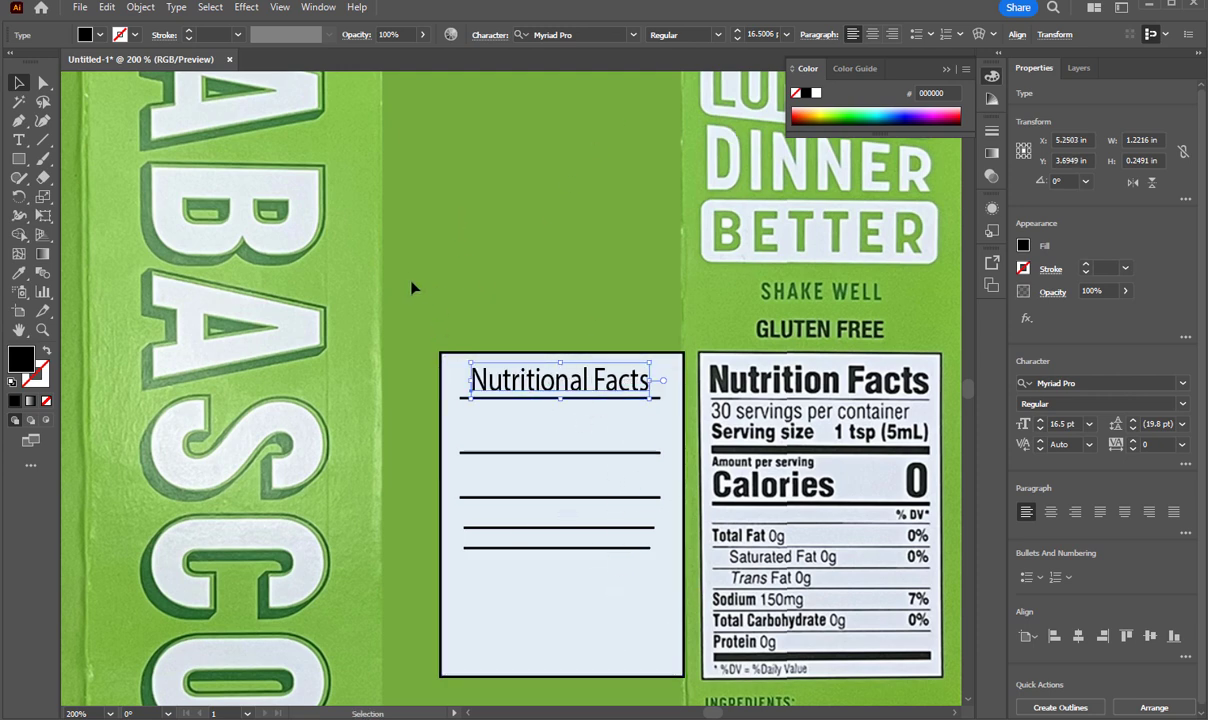
Move the whole drawn nutrition label higher and open the Rectangular Grid tool options for a grid in the green area beneath it.
{"action": "left_click", "coordinate": [553, 550]}
{"action": "left_click_drag", "start_coordinate": [567, 584], "coordinate": [539, 250]}
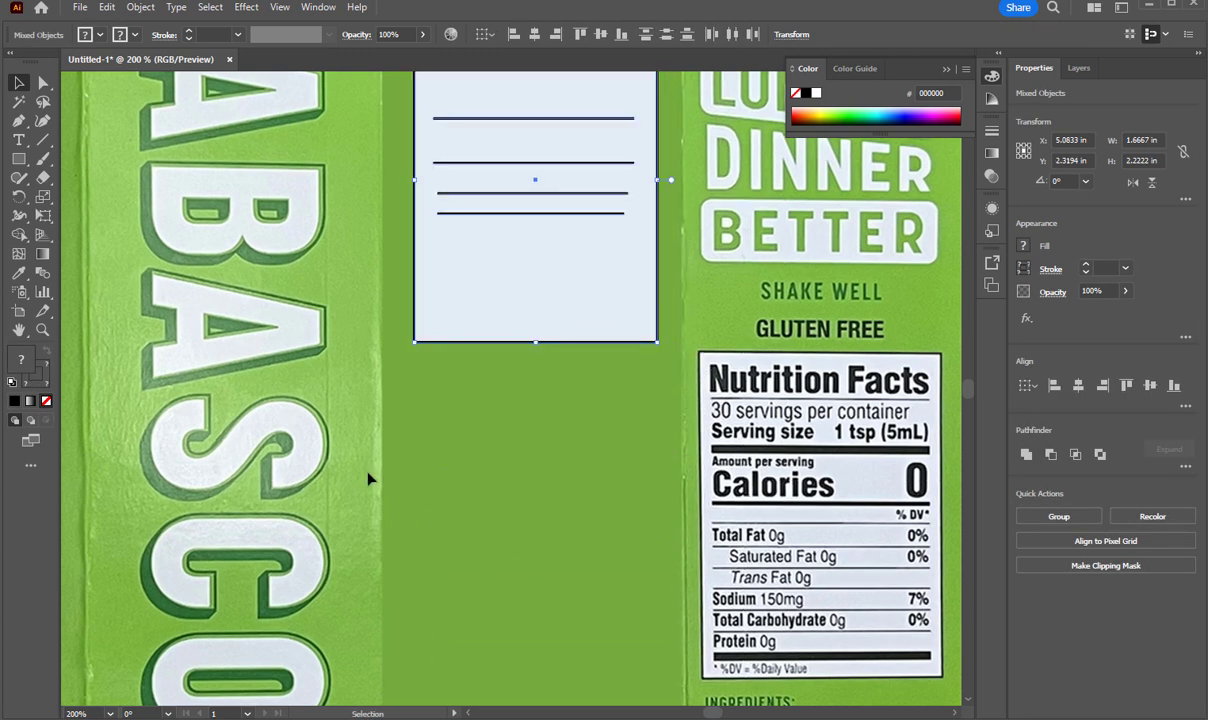
{"action": "left_click", "coordinate": [43, 140]}
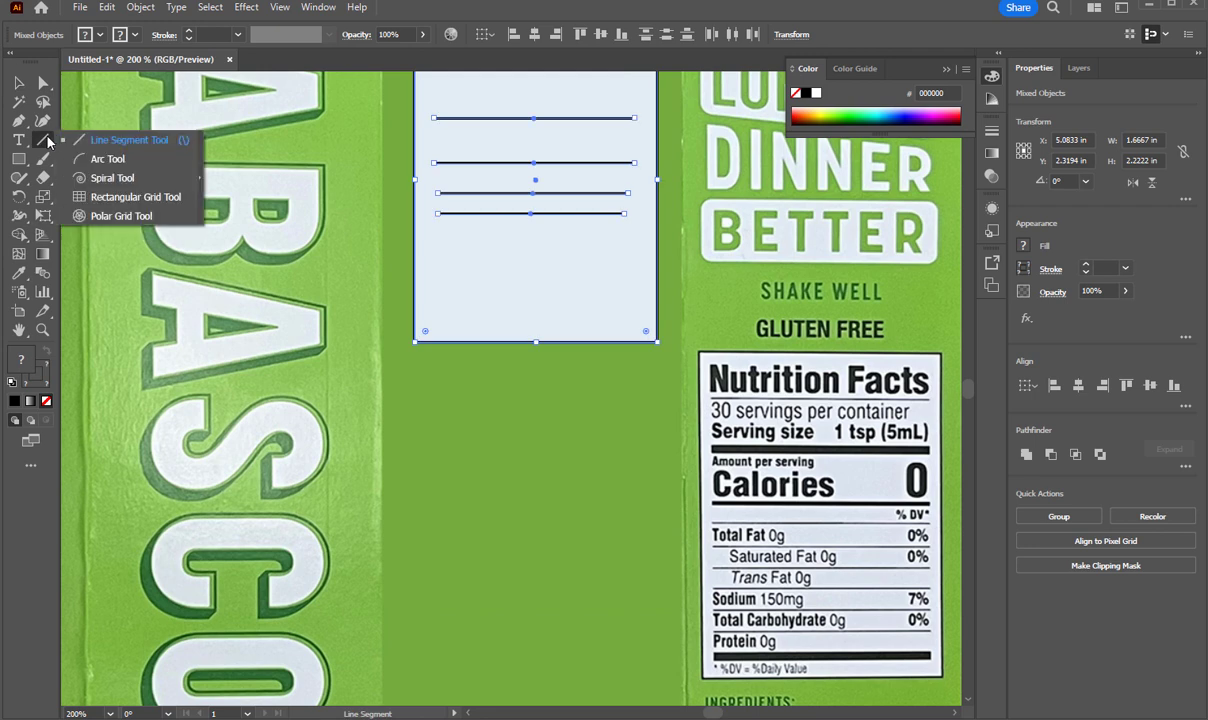
{"action": "left_click", "coordinate": [123, 197]}
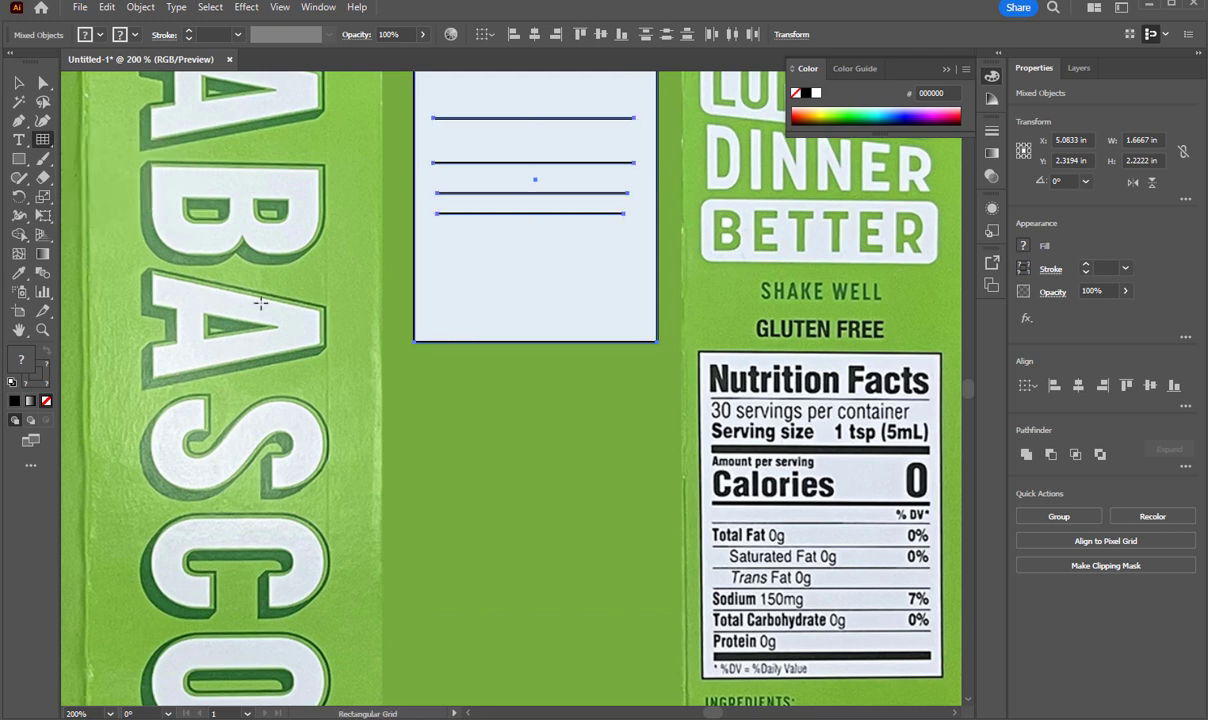
{"action": "left_click", "coordinate": [423, 383]}
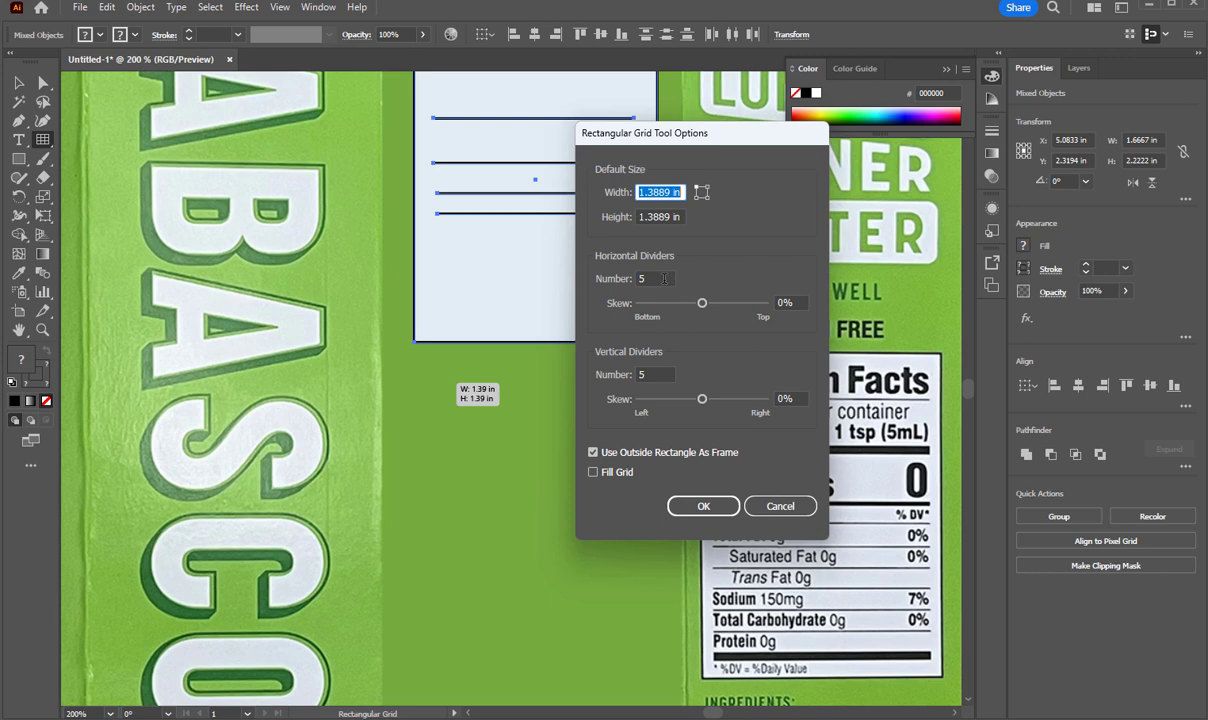
Try a 1.3889 in square grid with 12 horizontal and 5 vertical dividers at 0% skew, and undo its creation.
{"action": "left_click_drag", "start_coordinate": [664, 279], "coordinate": [586, 286]}
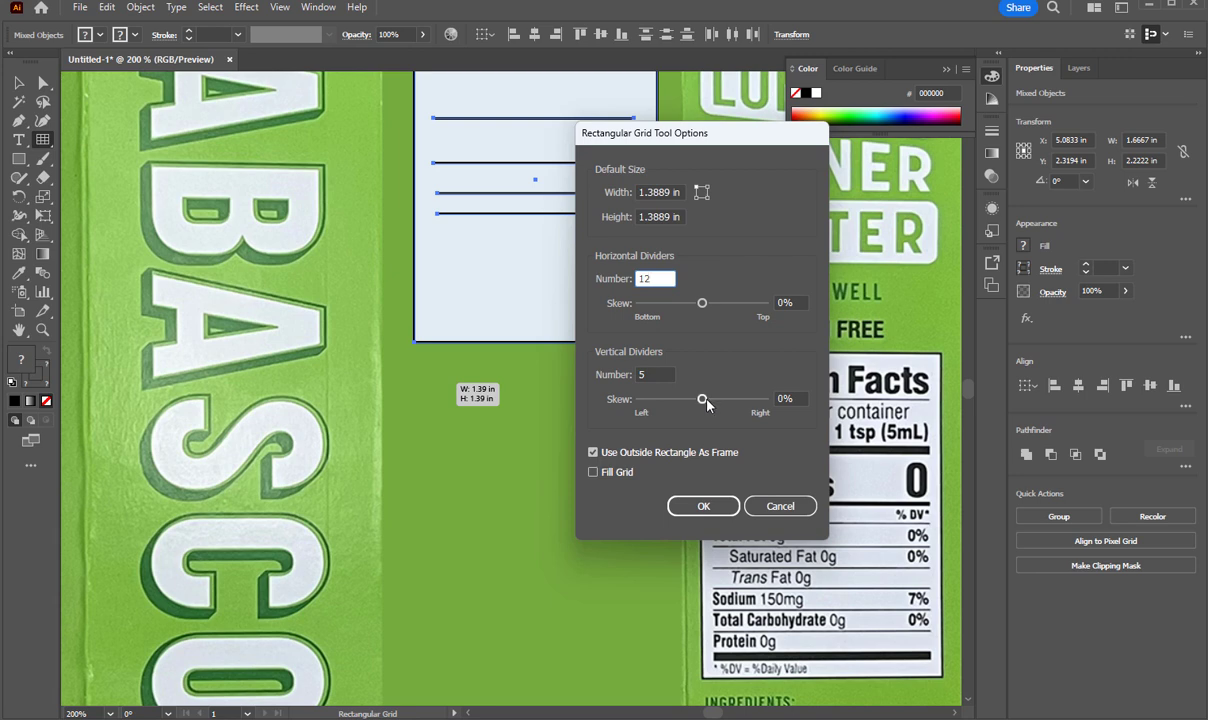
{"action": "left_click_drag", "start_coordinate": [703, 400], "coordinate": [520, 381]}
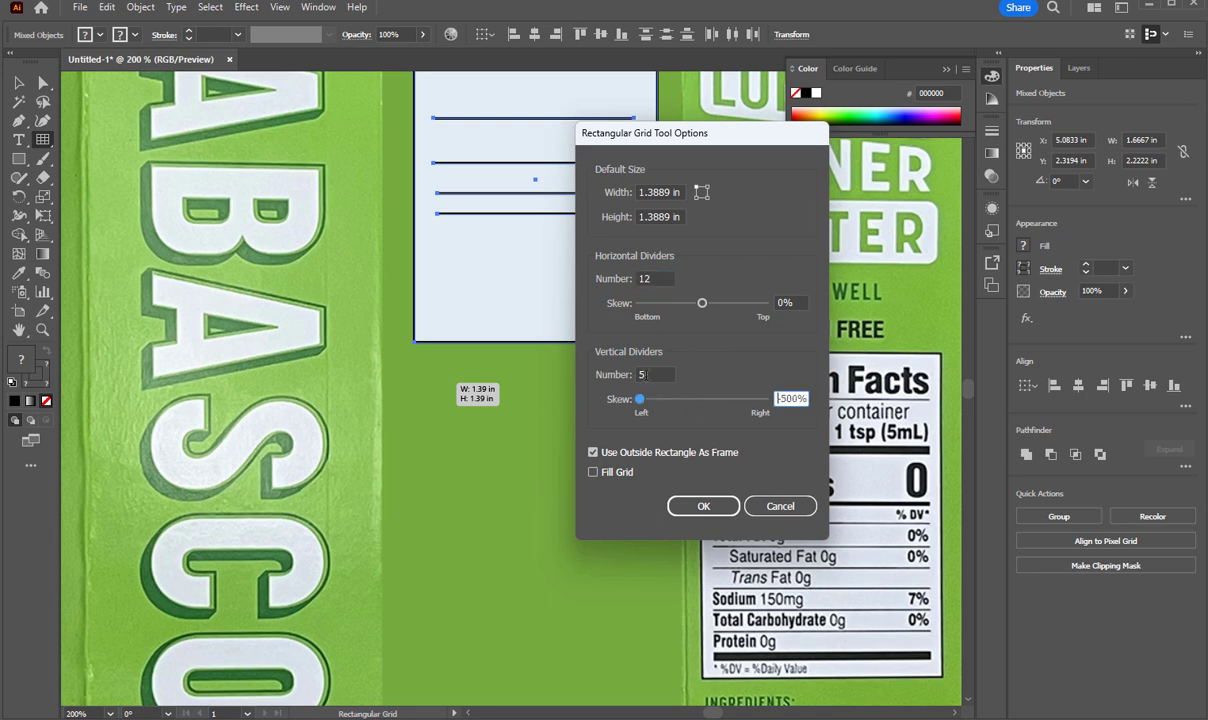
{"action": "left_click", "coordinate": [660, 373]}
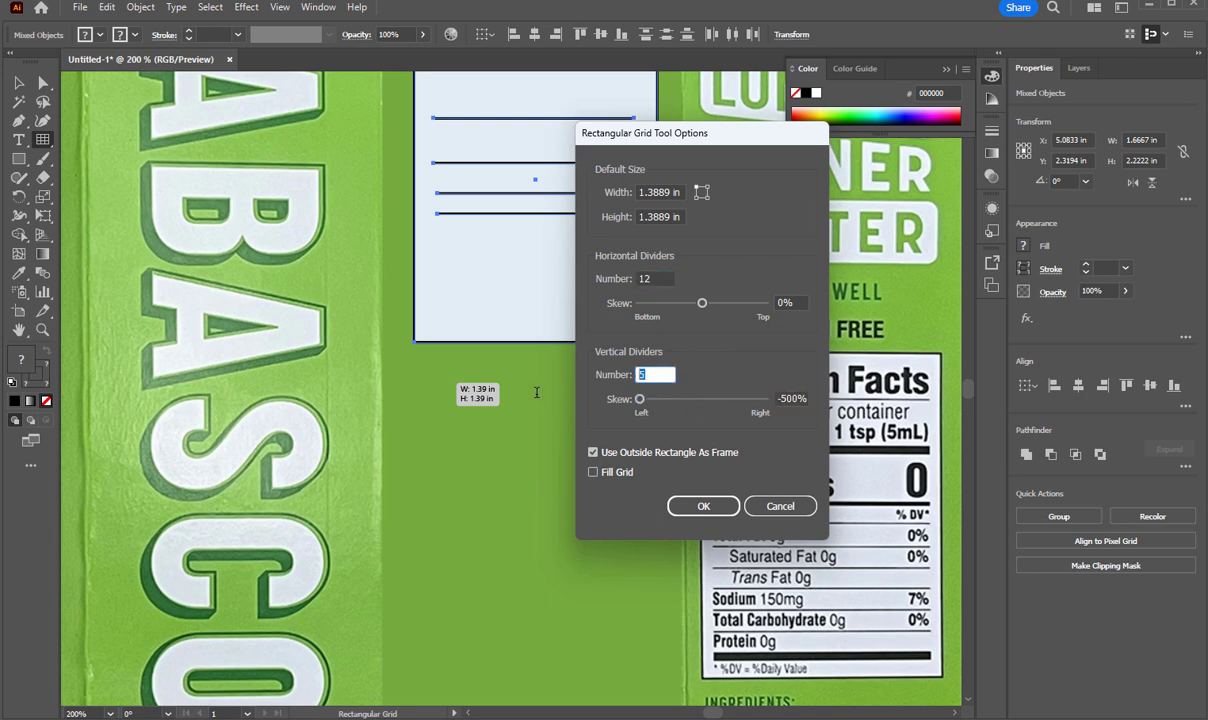
{"action": "left_click_drag", "start_coordinate": [666, 399], "coordinate": [705, 401]}
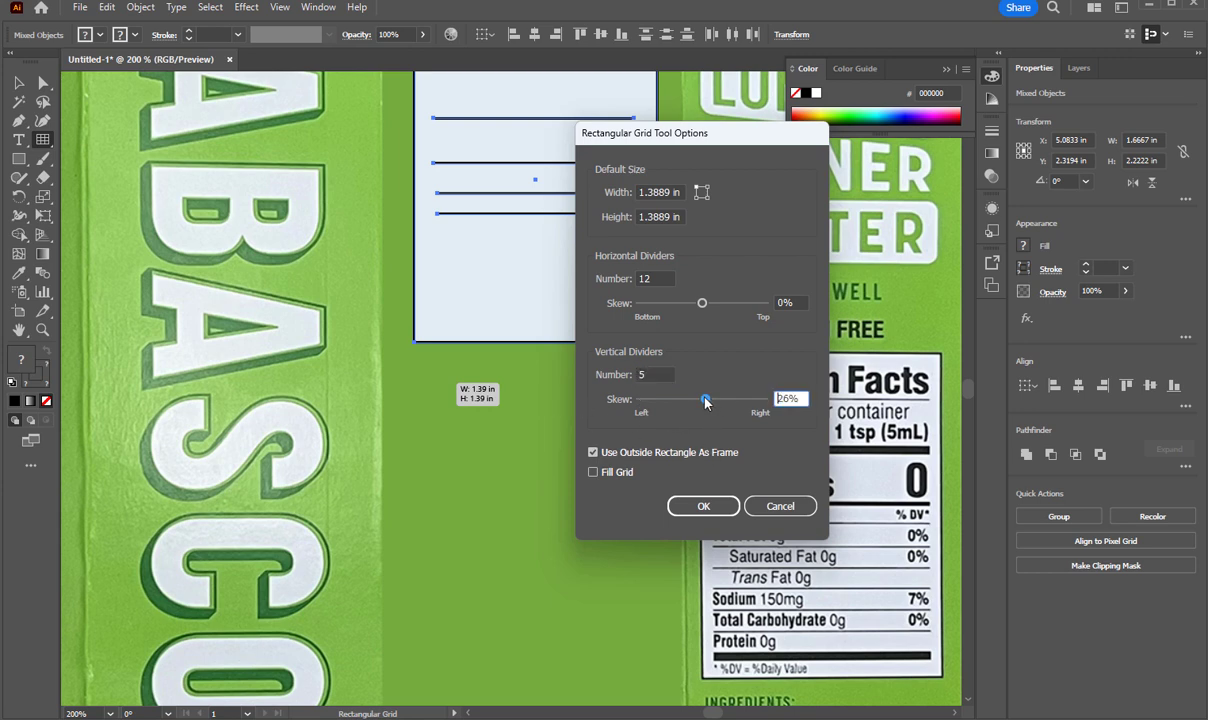
{"action": "double_click", "coordinate": [800, 397]}
{"action": "type", "text": "0"}
{"action": "key", "text": "Return"}
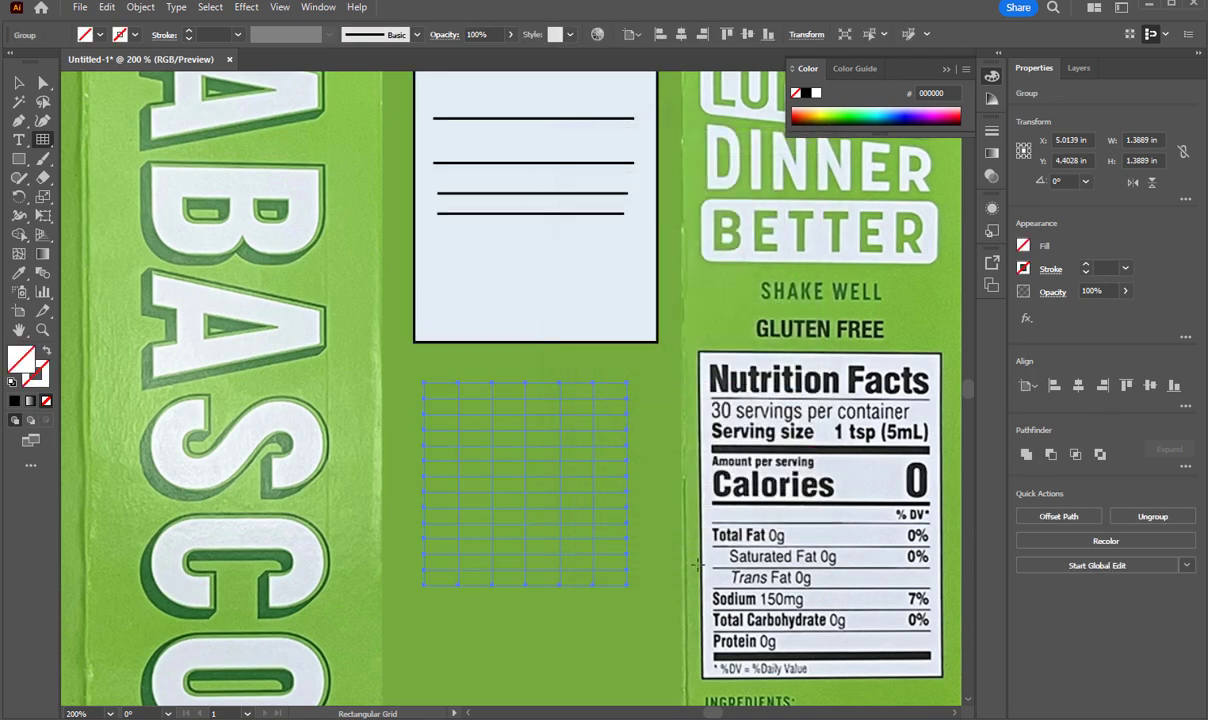
{"action": "key", "text": "ctrl+z"}
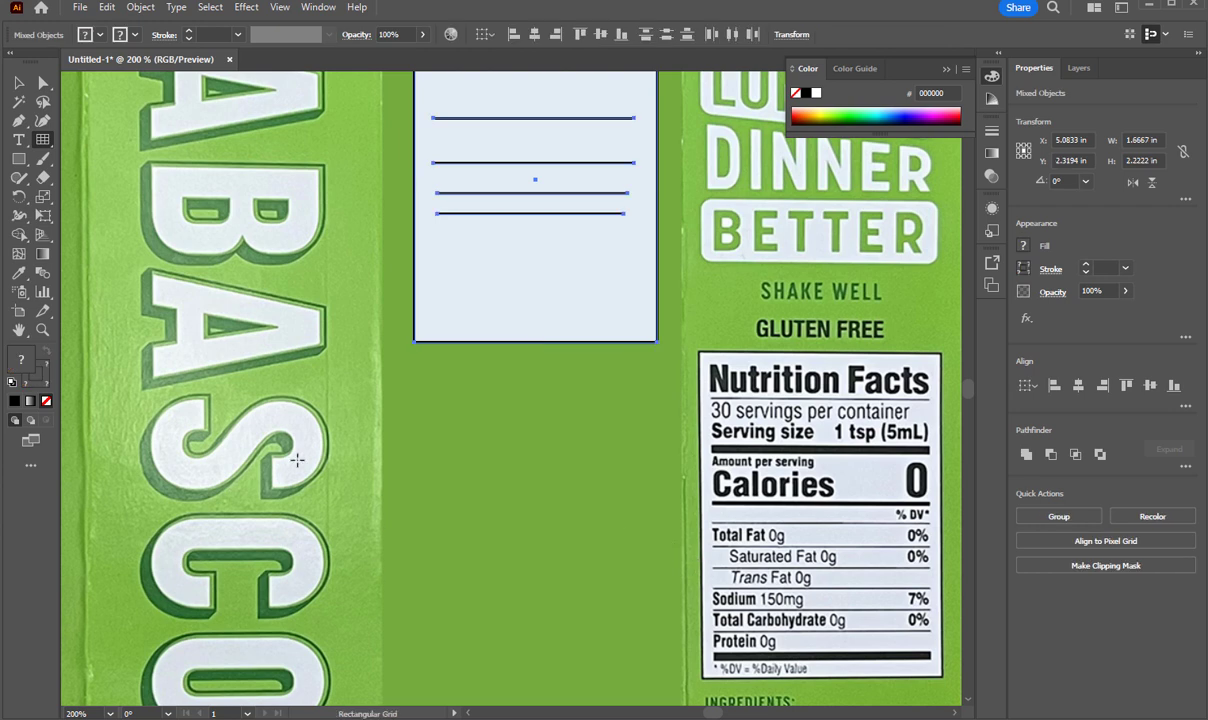
Create a filled 1.3889 in square grid with 12 horizontal dividers and 1 vertical divider in the green area beneath the outlined label.
{"action": "left_click", "coordinate": [433, 405]}
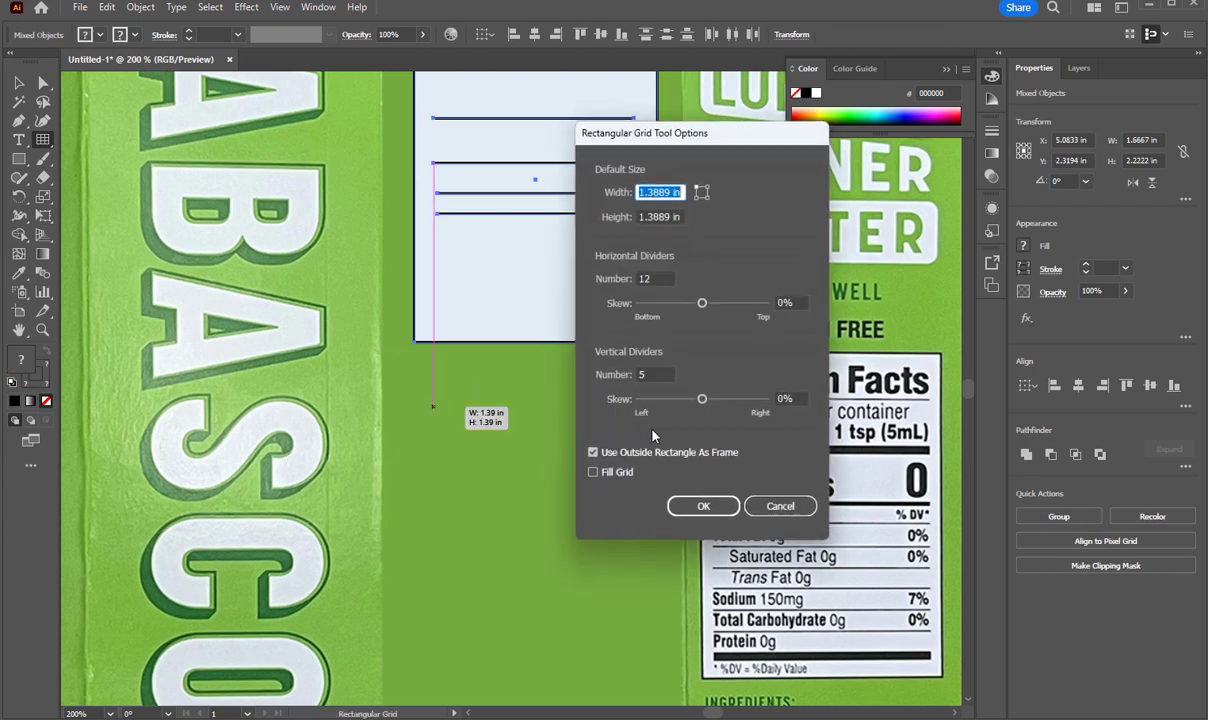
{"action": "left_click", "coordinate": [646, 374]}
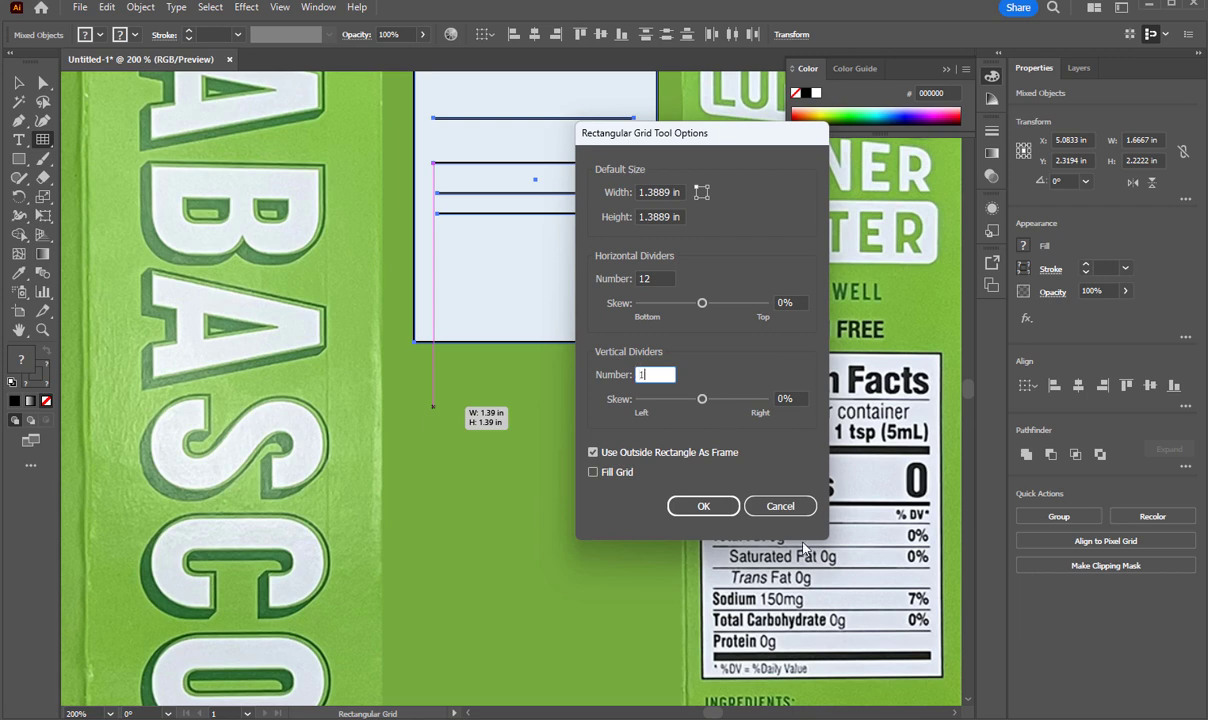
{"action": "left_click", "coordinate": [593, 474]}
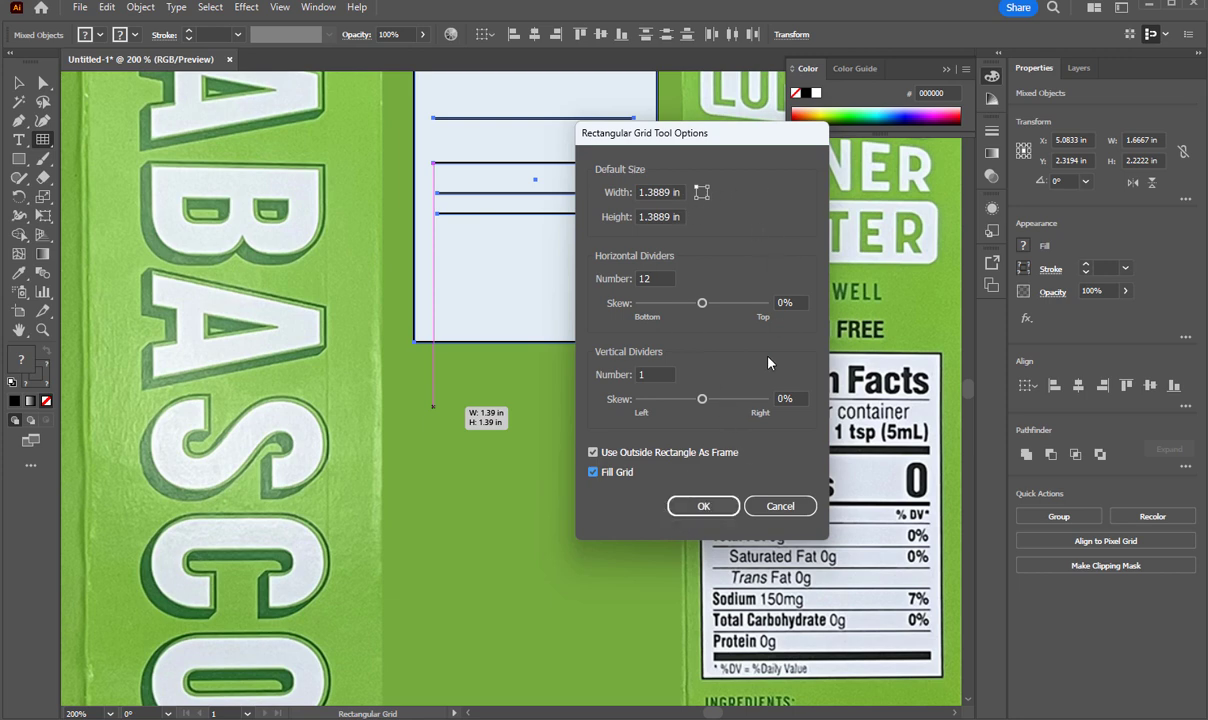
{"action": "left_click", "coordinate": [703, 510]}
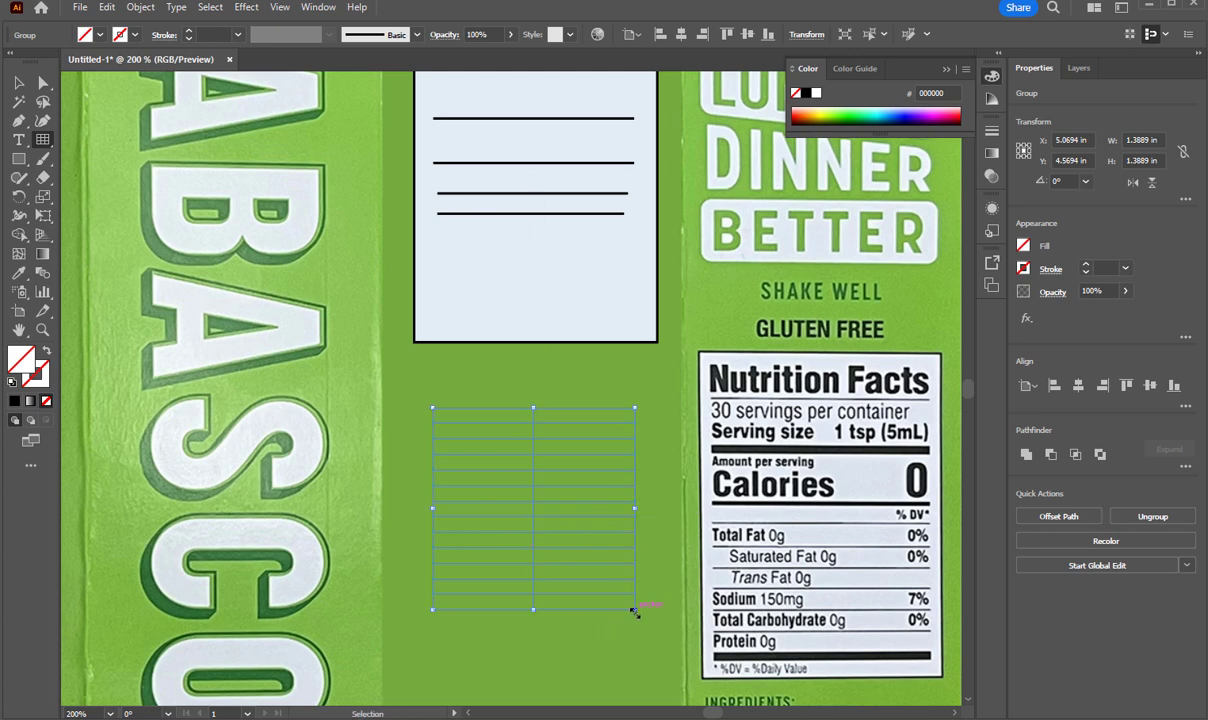
Stretch the two-column grid to about 1.33 in wide by 1.88 in high and move it slightly higher.
{"action": "left_click_drag", "start_coordinate": [634, 610], "coordinate": [628, 681]}
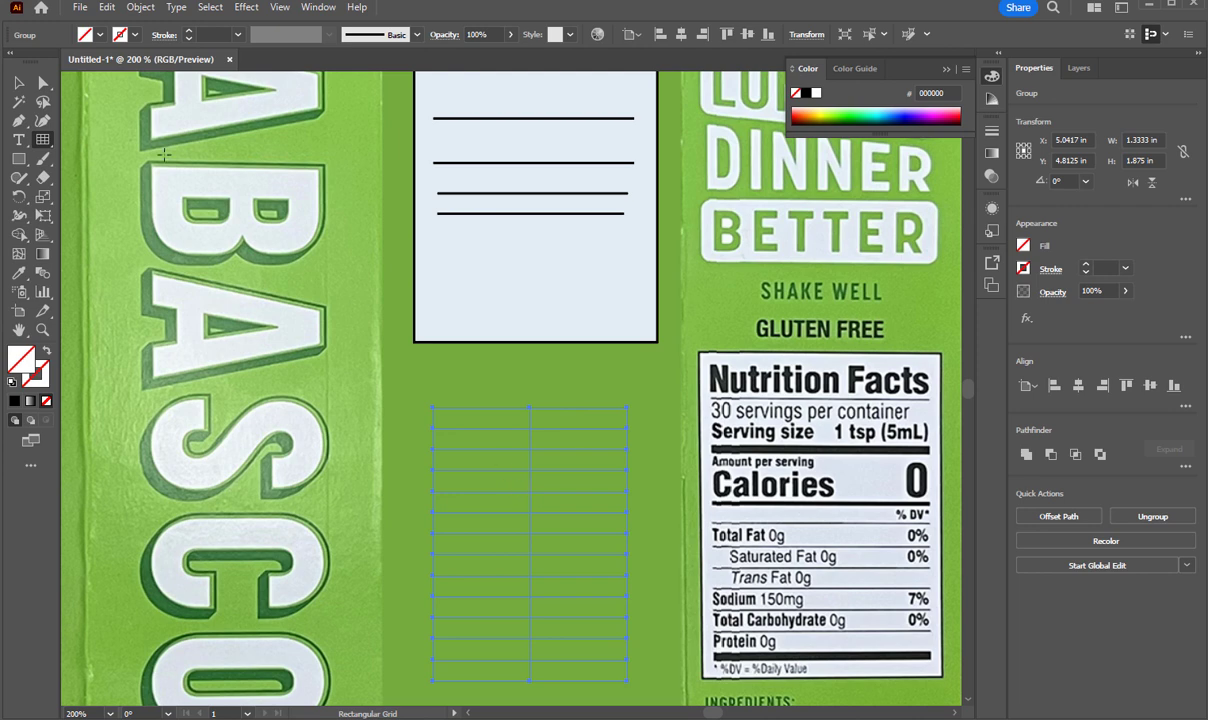
{"action": "left_click", "coordinate": [19, 83]}
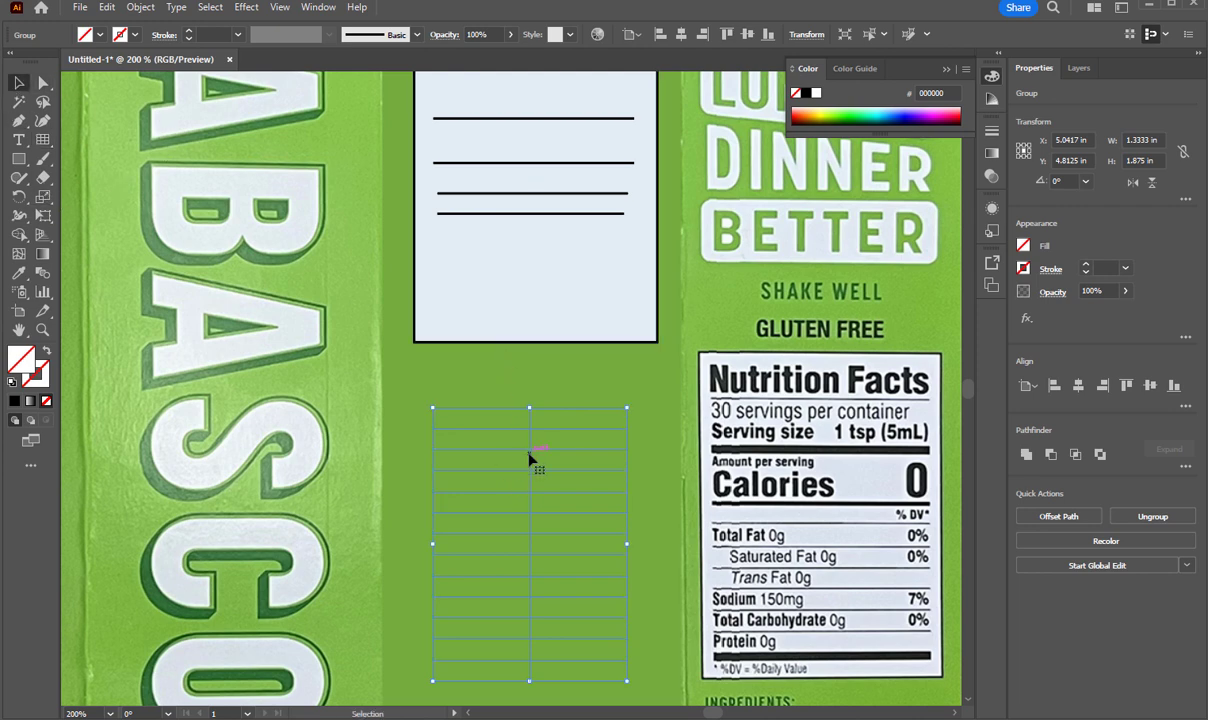
{"action": "left_click_drag", "start_coordinate": [530, 458], "coordinate": [531, 420]}
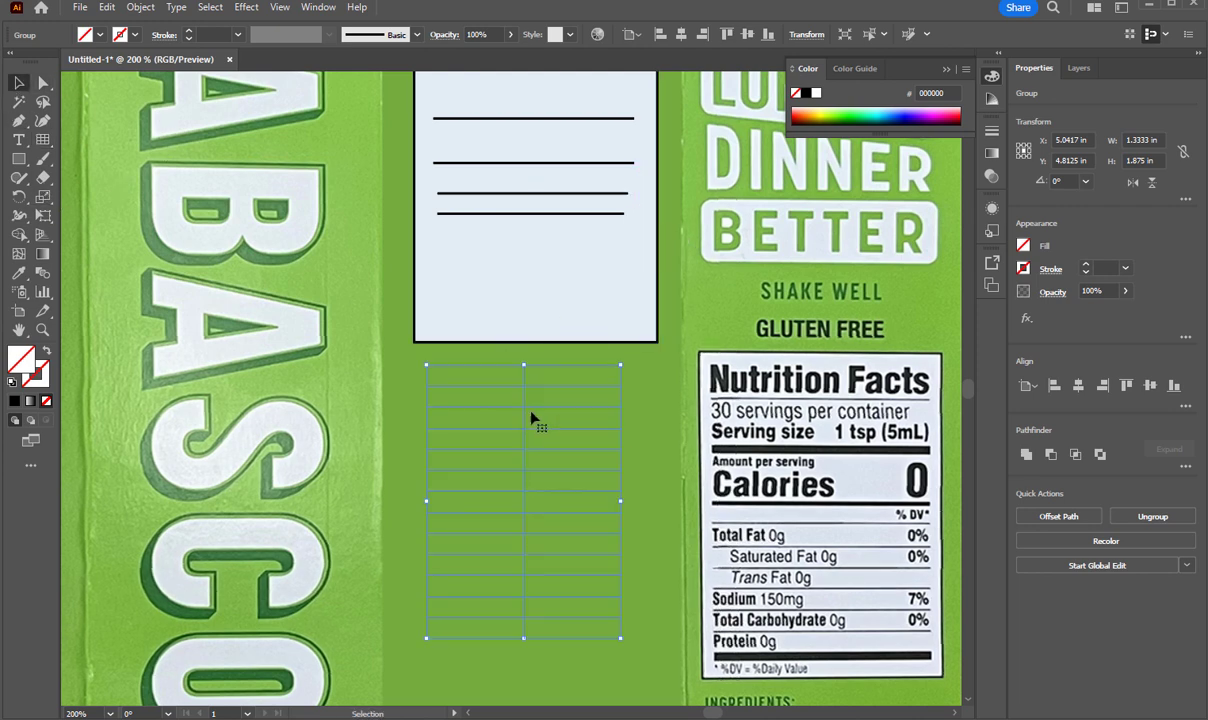
Give the two-column grid a light grey fill (R=242 G=242 B=242) and a 1 pt black stroke.
{"action": "left_click", "coordinate": [101, 36]}
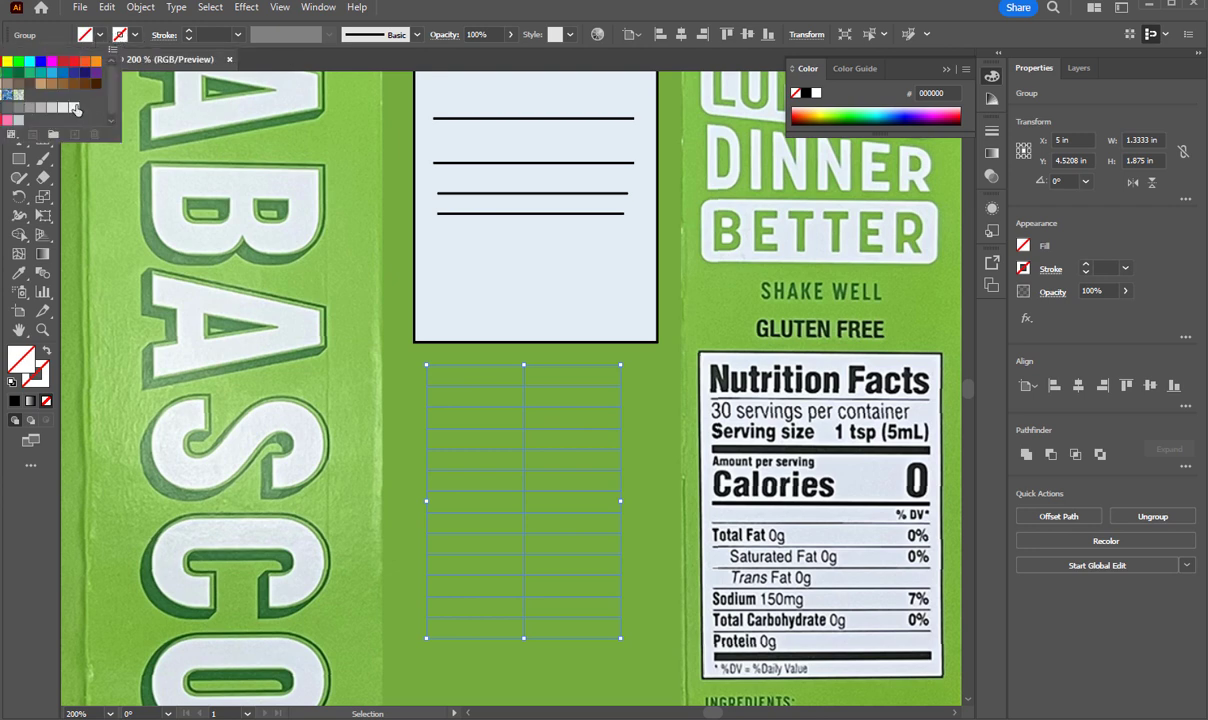
{"action": "left_click", "coordinate": [75, 106]}
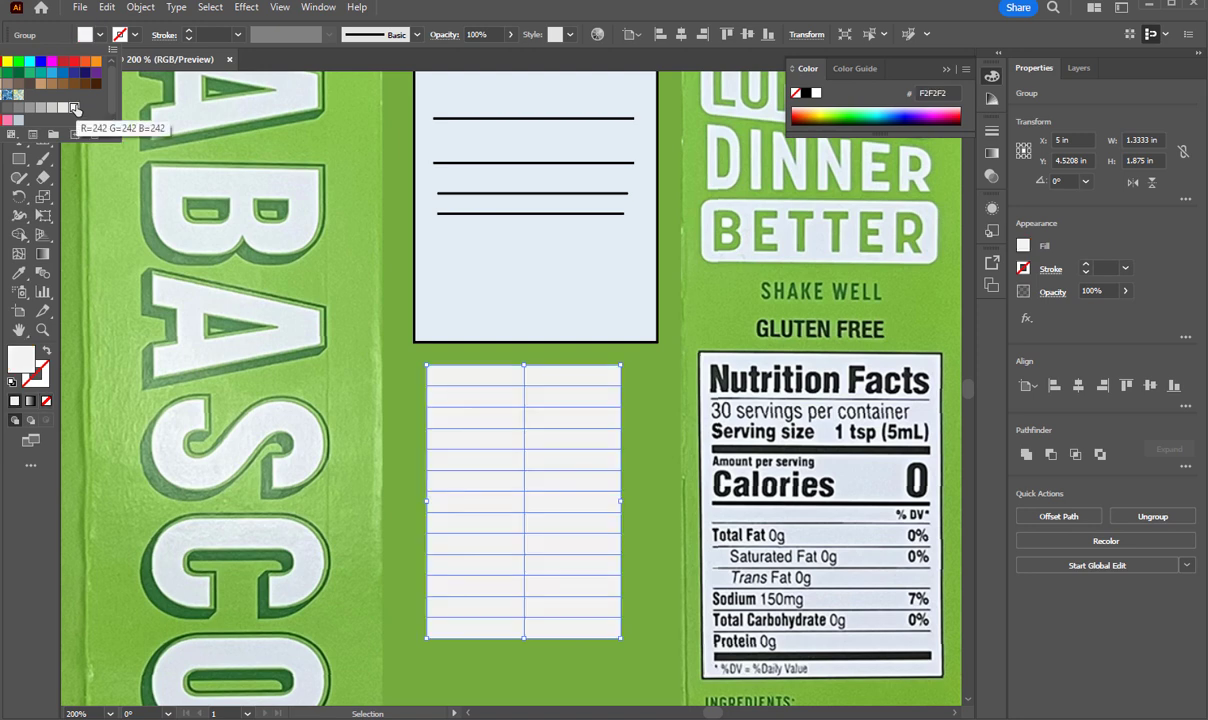
{"action": "left_click", "coordinate": [134, 37]}
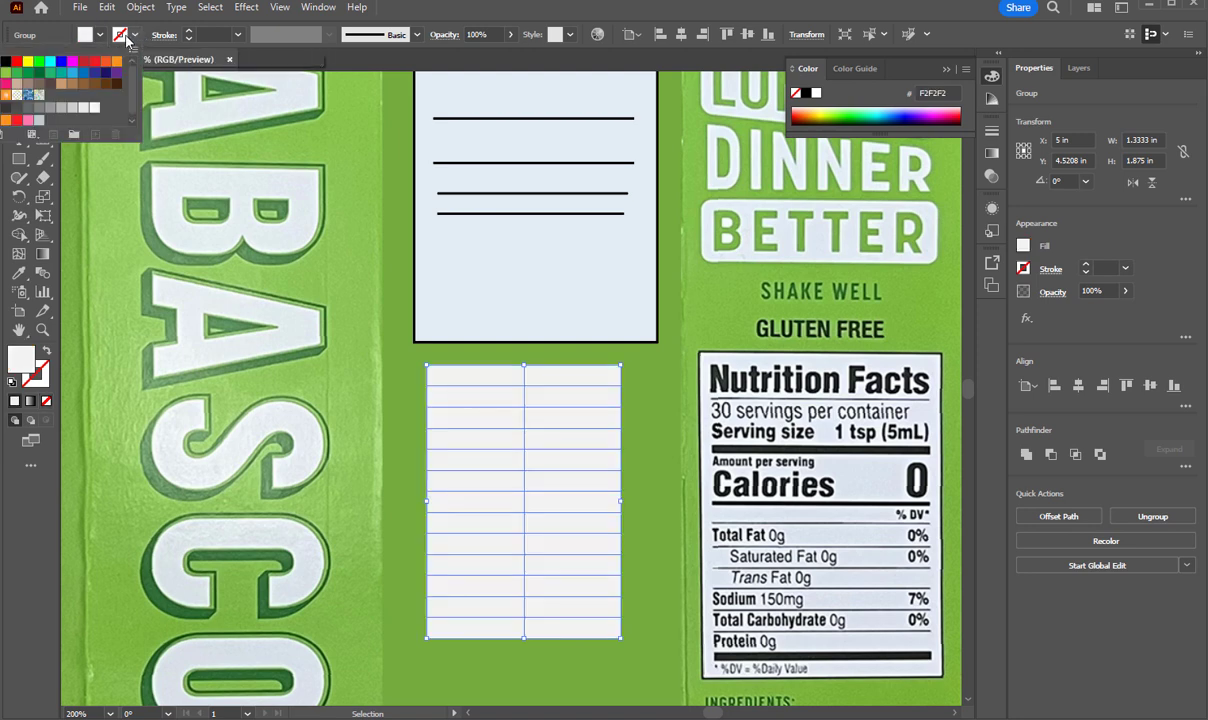
{"action": "left_click", "coordinate": [7, 63]}
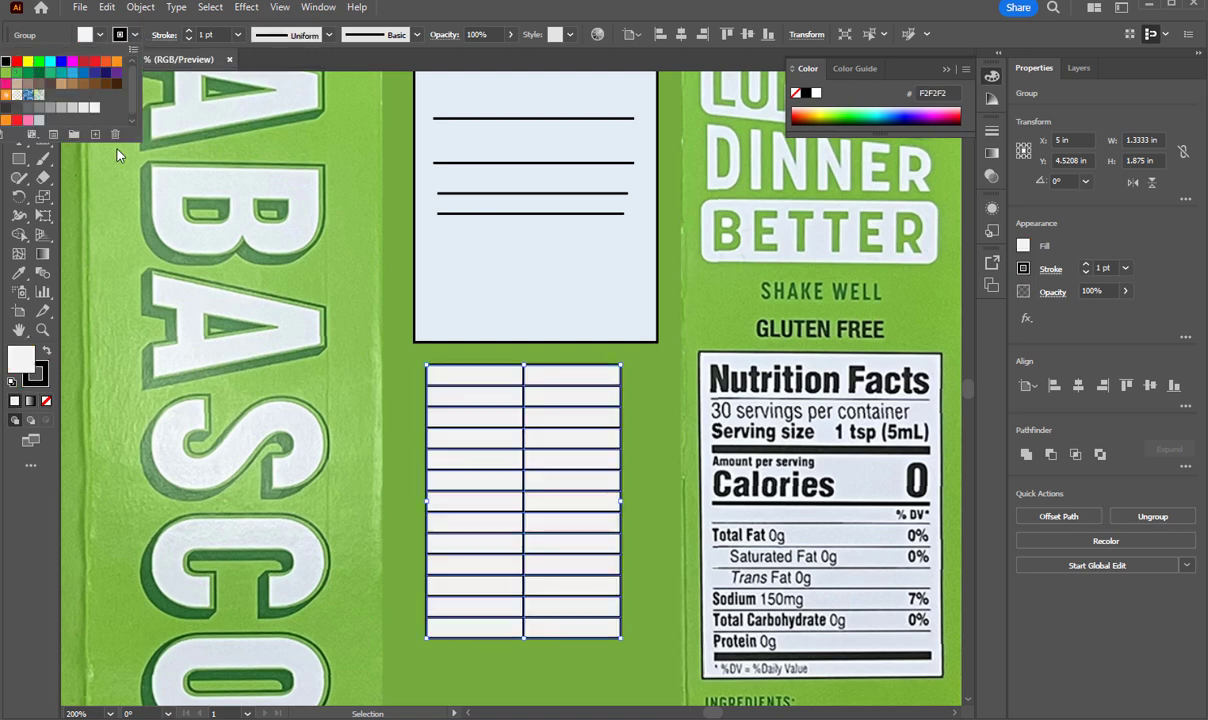
{"action": "left_click", "coordinate": [522, 368]}
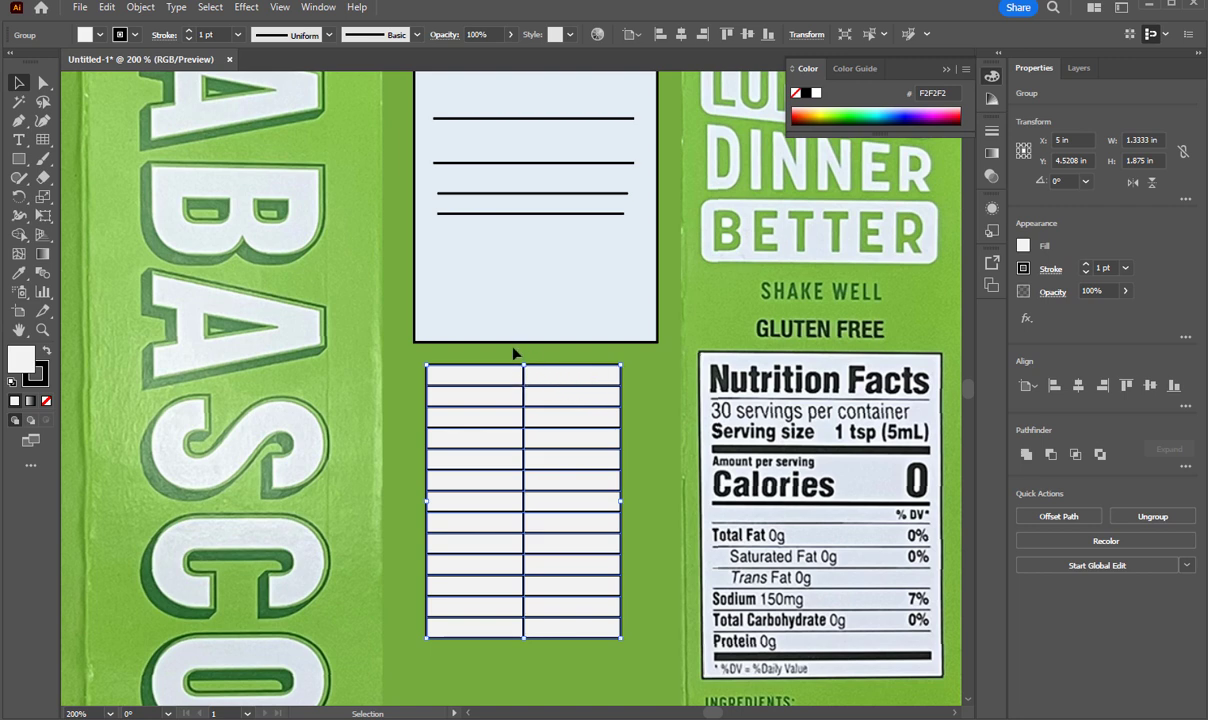
Delete the two-column grid and create a filled 1.3889 in square grid with 12 horizontal dividers and no vertical dividers.
{"action": "left_click_drag", "start_coordinate": [513, 352], "coordinate": [496, 632]}
{"action": "key", "text": "Delete"}
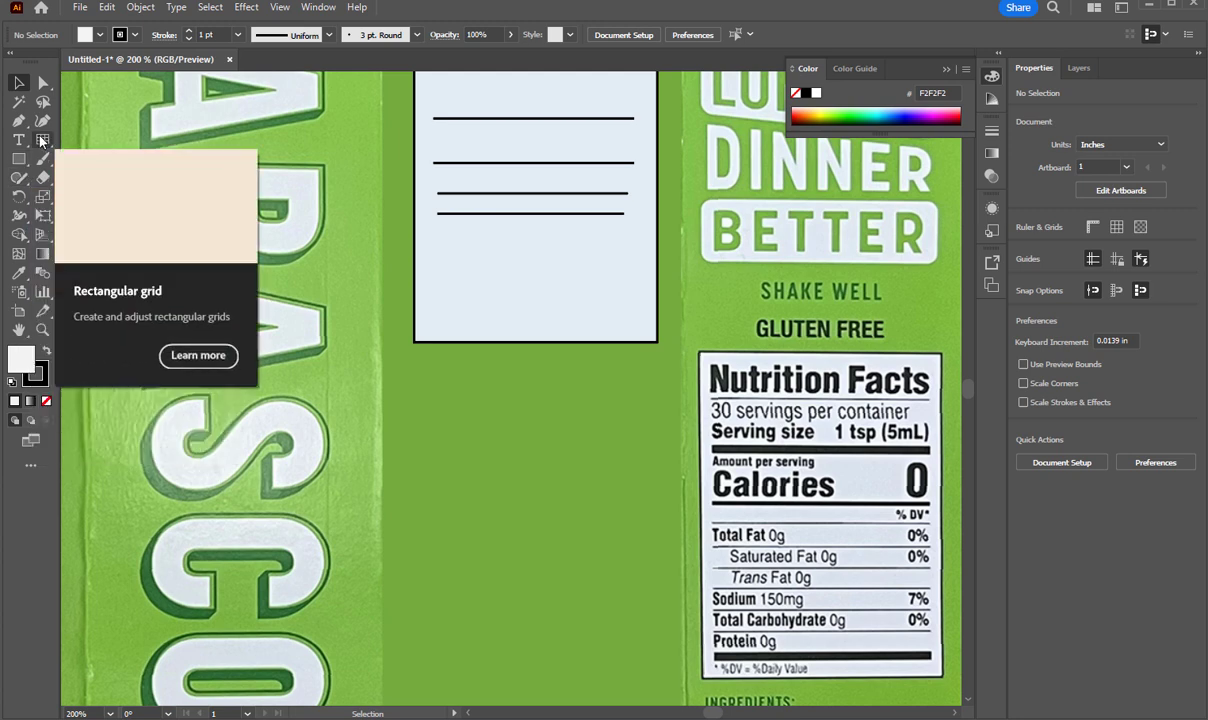
{"action": "left_click", "coordinate": [43, 139]}
{"action": "left_click", "coordinate": [433, 427]}
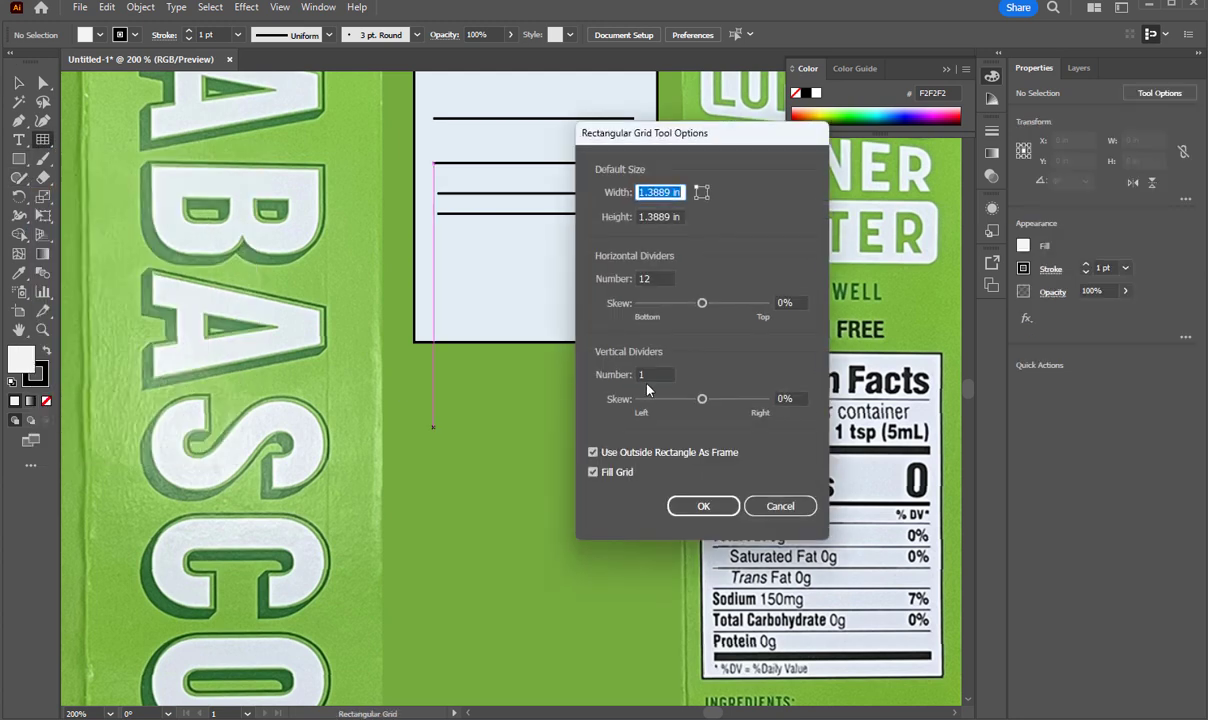
{"action": "left_click_drag", "start_coordinate": [644, 374], "coordinate": [607, 393]}
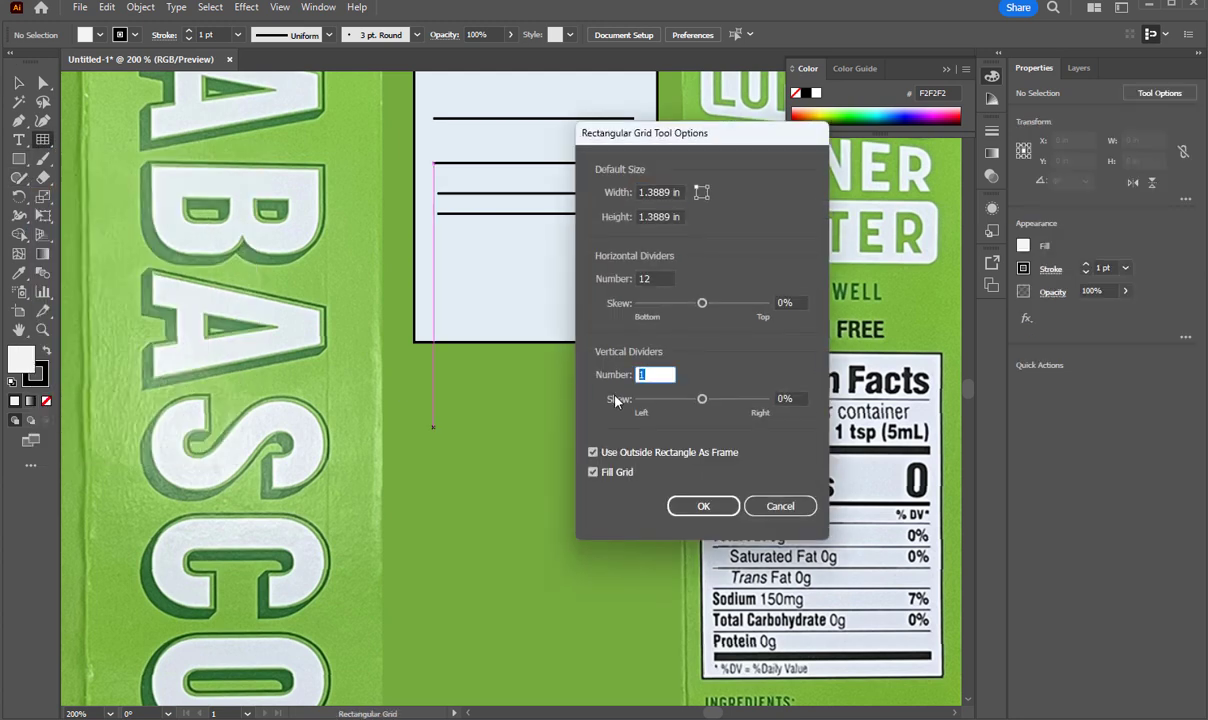
{"action": "left_click", "coordinate": [704, 507]}
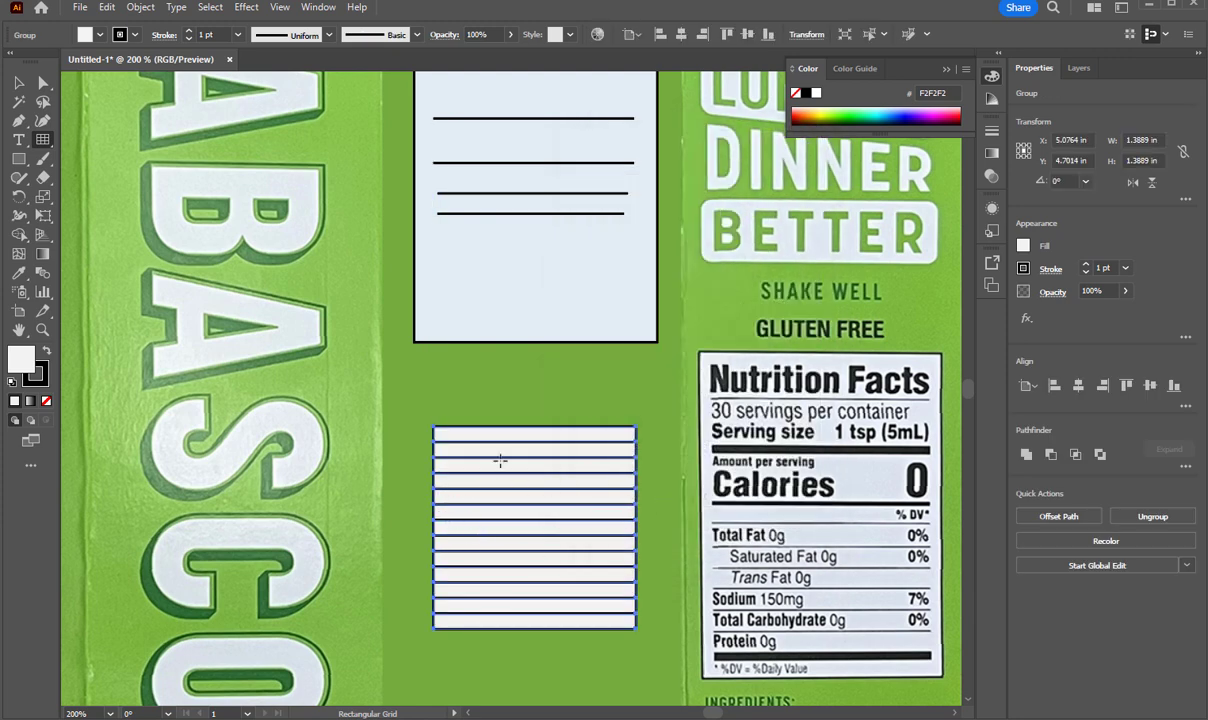
Enlarge the single-column grid to about 1.6 in wide by 2.25 in high below the outlined label.
{"action": "left_click", "coordinate": [20, 84]}
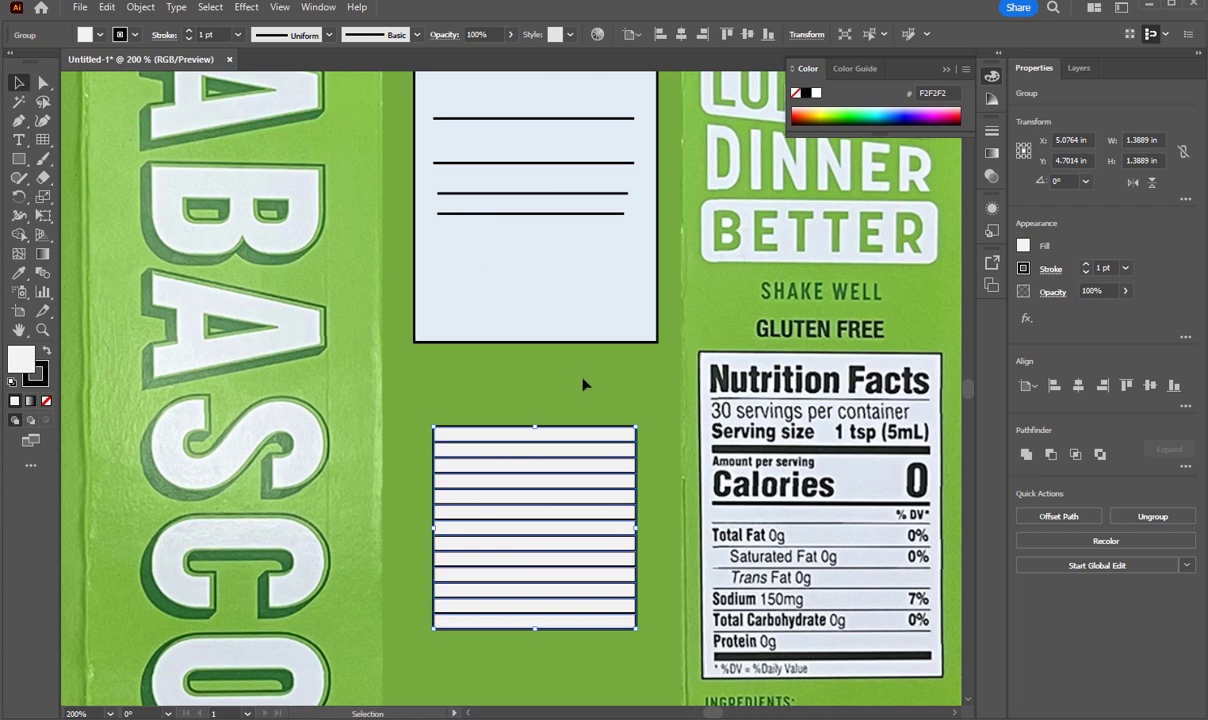
{"action": "left_click_drag", "start_coordinate": [638, 422], "coordinate": [645, 355]}
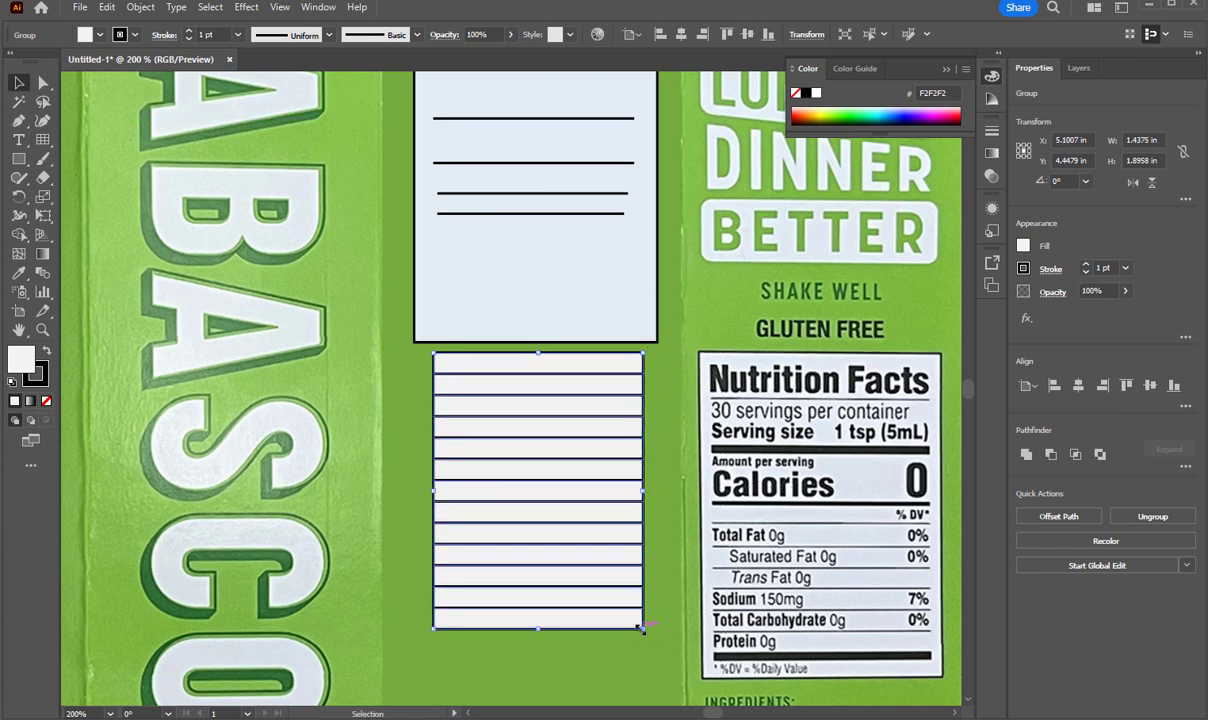
{"action": "left_click_drag", "start_coordinate": [642, 629], "coordinate": [669, 684]}
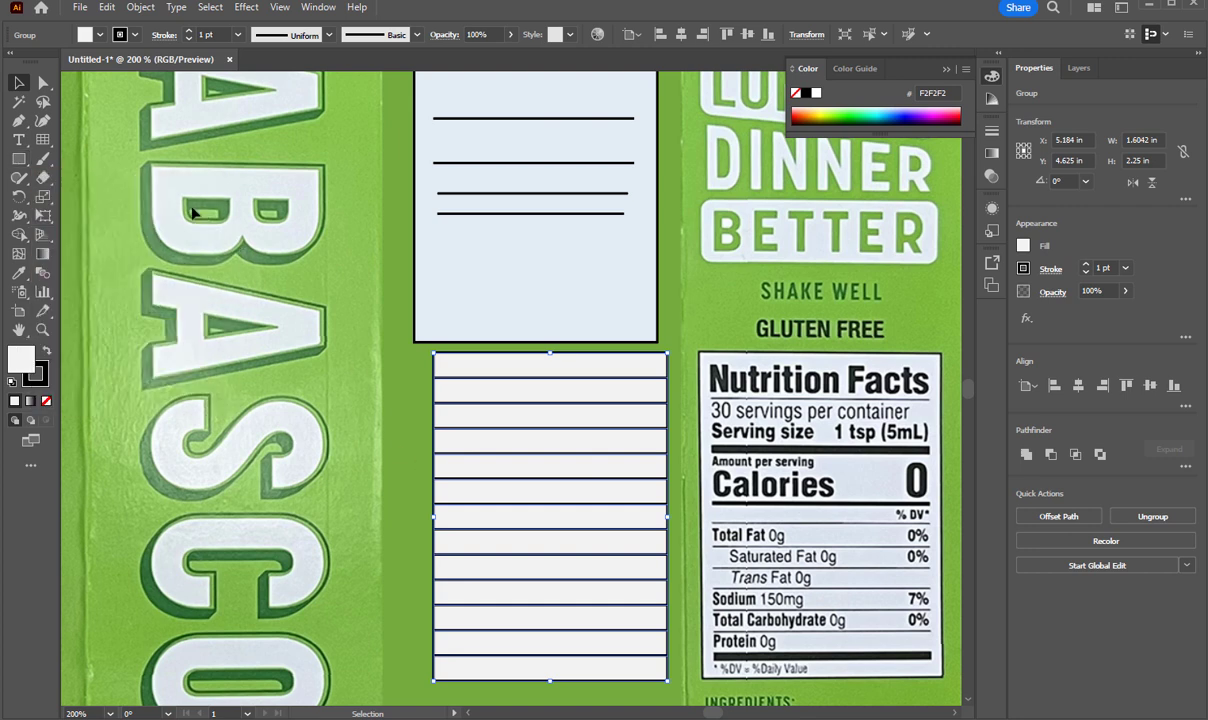
Draw a rectangle about 1.6 in wide by 2.25 in high over the grid and center-align the two.
{"action": "left_click", "coordinate": [18, 161]}
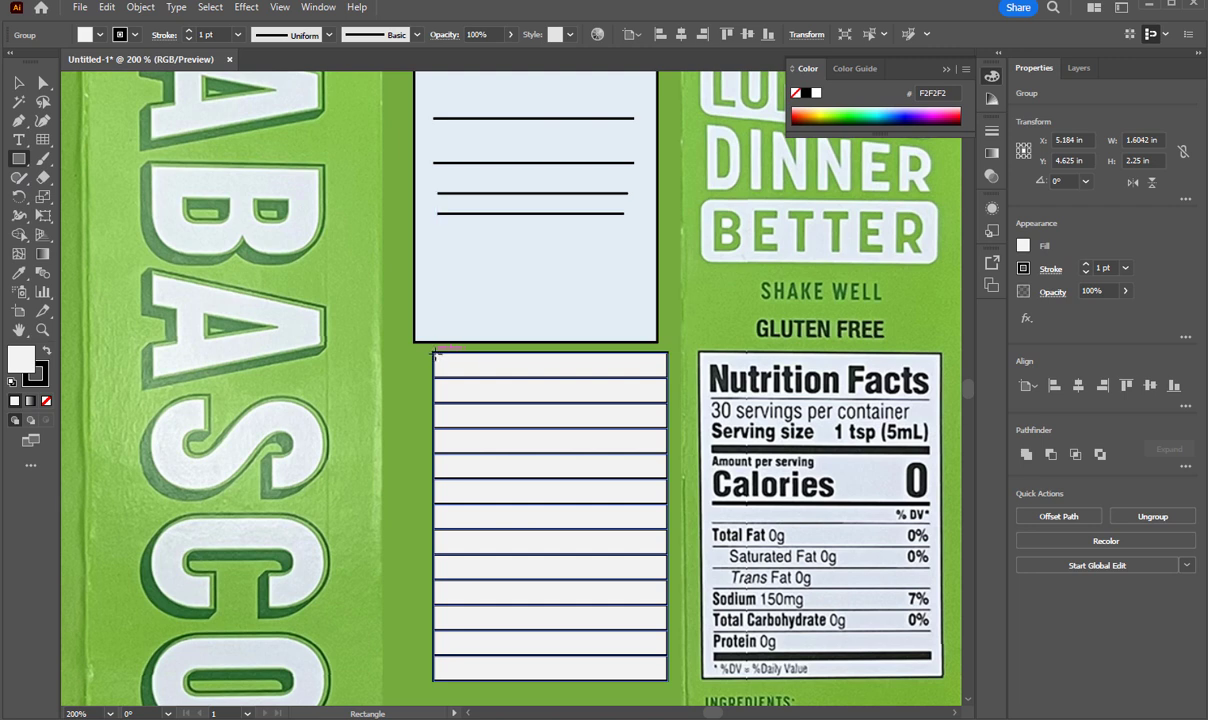
{"action": "mouse_move", "coordinate": [434, 352]}
{"action": "left_mouse_down"}
{"action": "mouse_move", "coordinate": [450, 540]}
{"action": "mouse_move", "coordinate": [580, 669]}
{"action": "mouse_move", "coordinate": [667, 683]}
{"action": "left_mouse_up"}
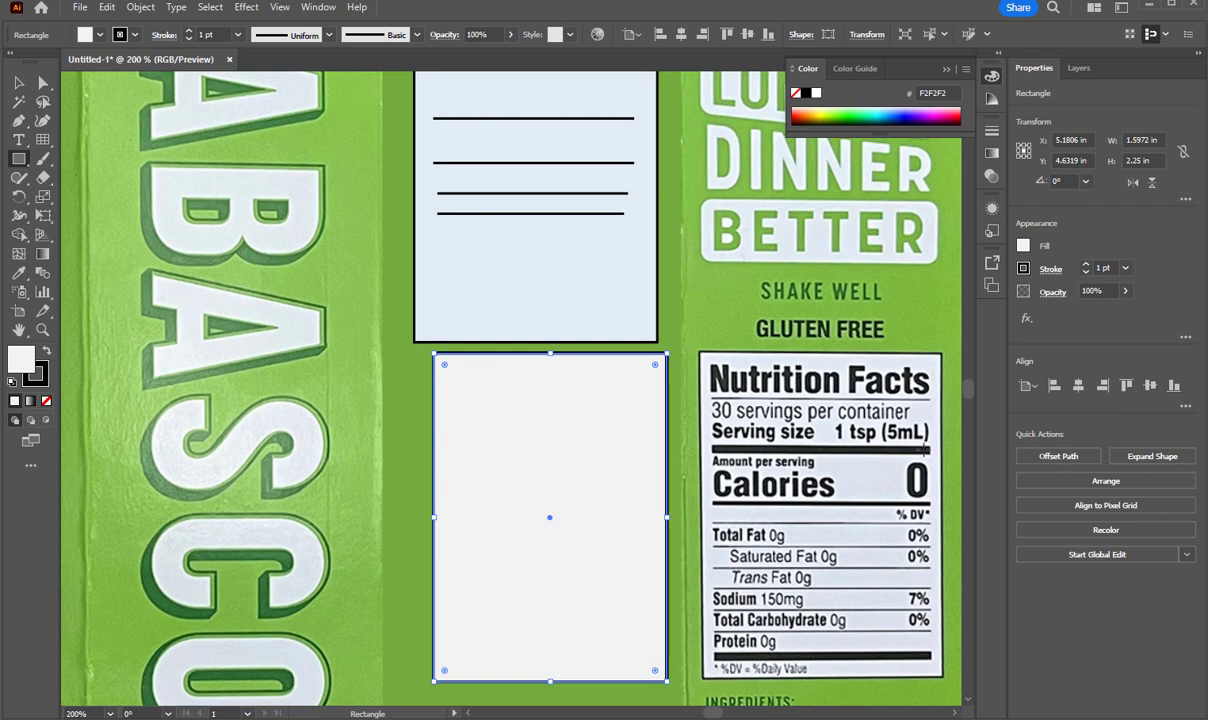
{"action": "left_click", "coordinate": [19, 83]}
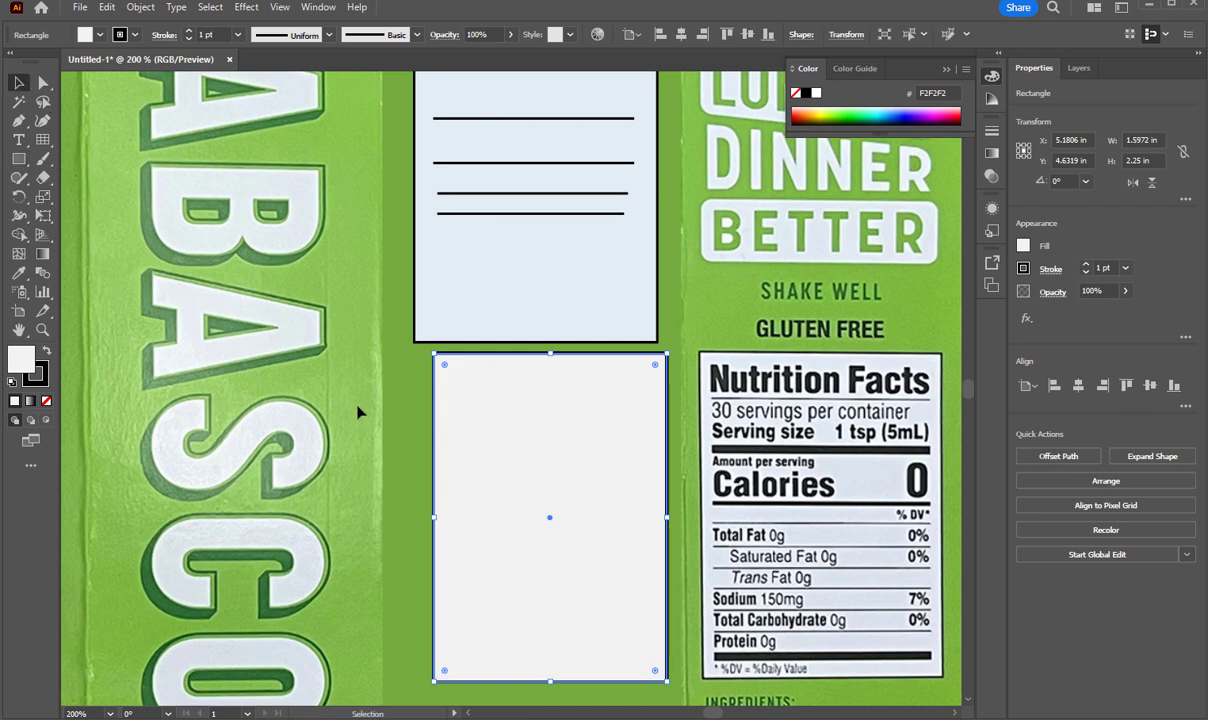
{"action": "left_click_drag", "start_coordinate": [422, 429], "coordinate": [545, 445]}
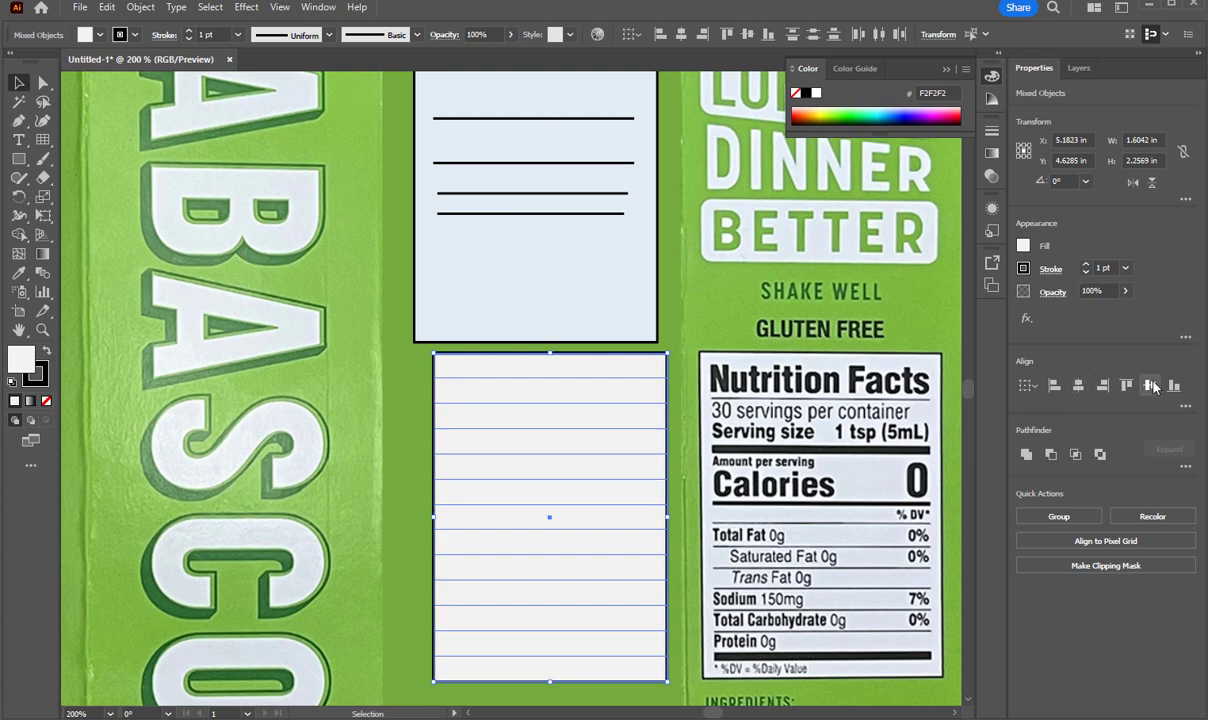
{"action": "left_click", "coordinate": [1078, 385]}
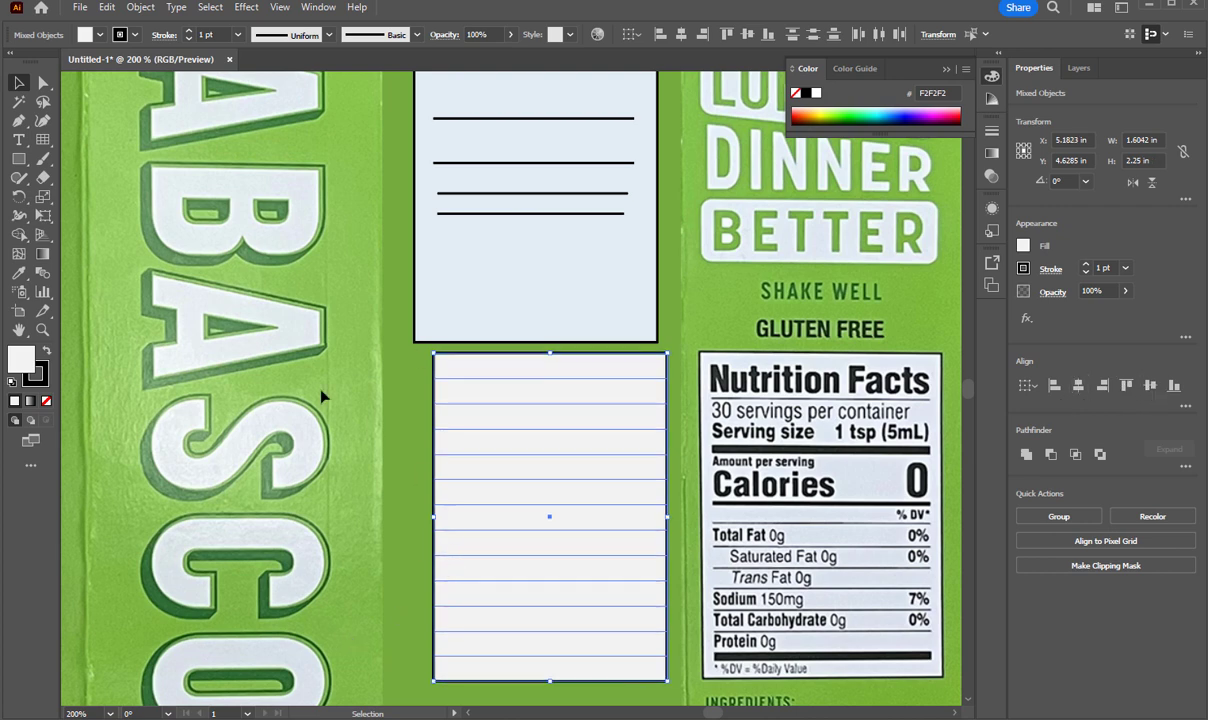
{"action": "left_click", "coordinate": [374, 391]}
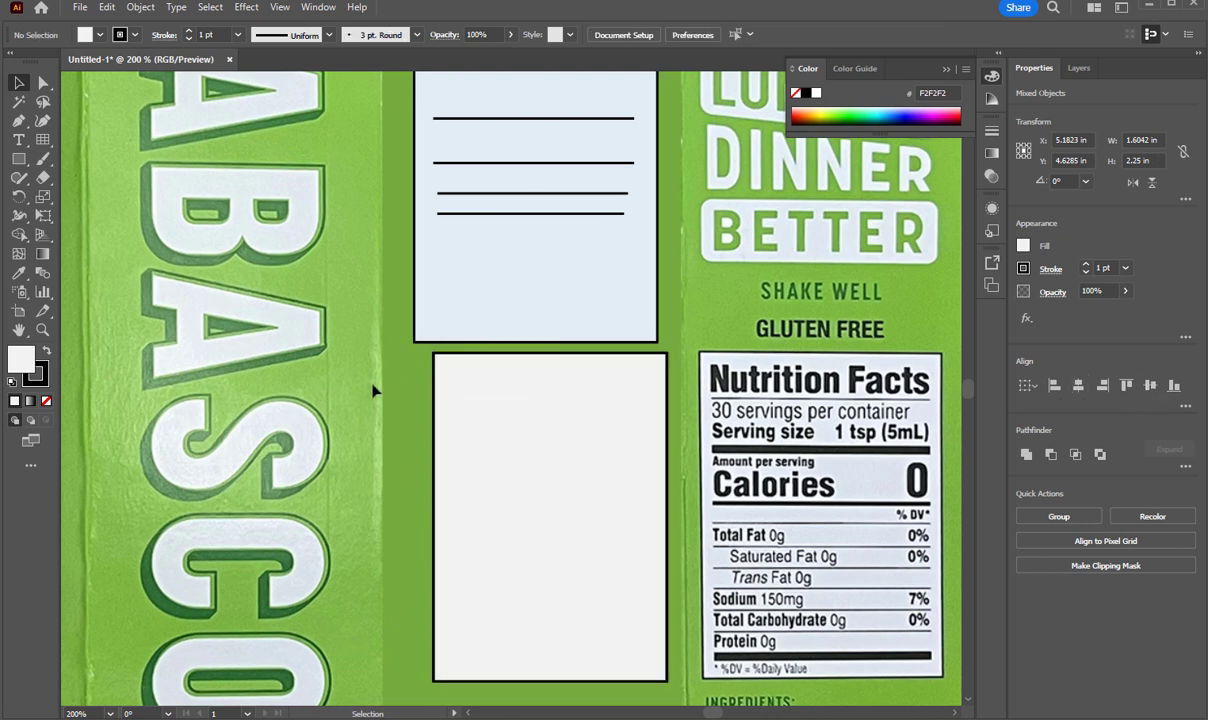
Give the rectangle covering the grid an 8 pt white stroke and no fill.
{"action": "left_click", "coordinate": [507, 410]}
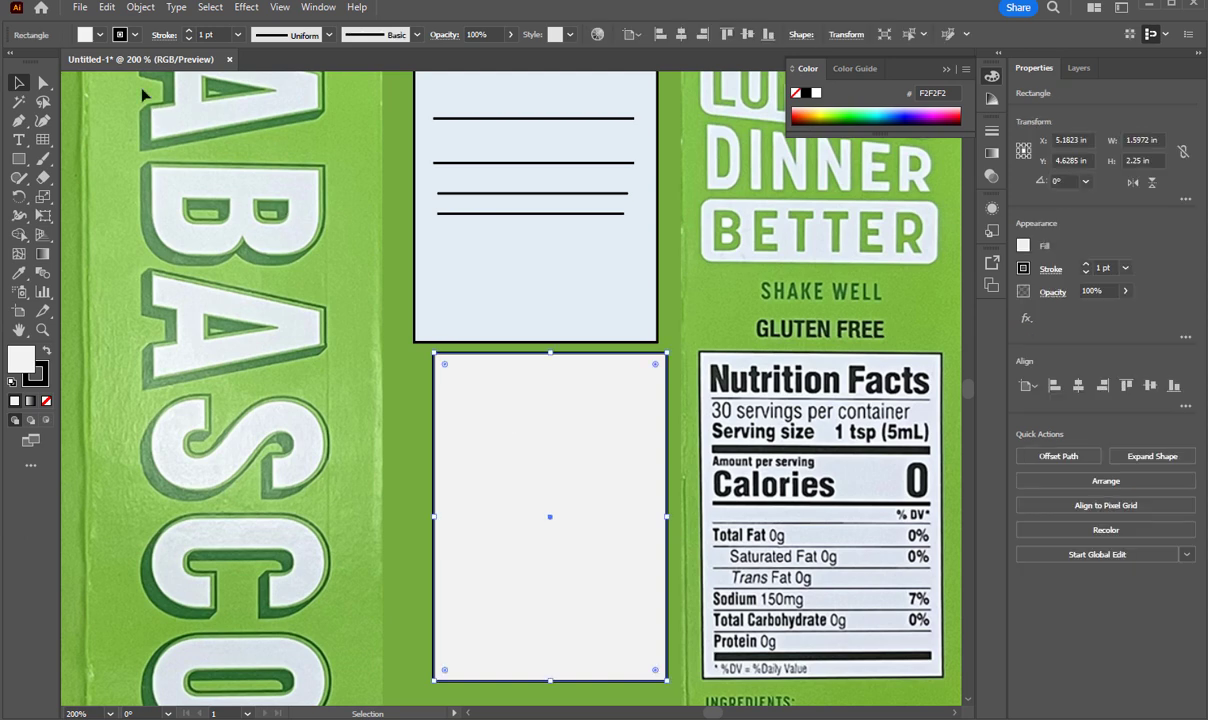
{"action": "left_click", "coordinate": [121, 35]}
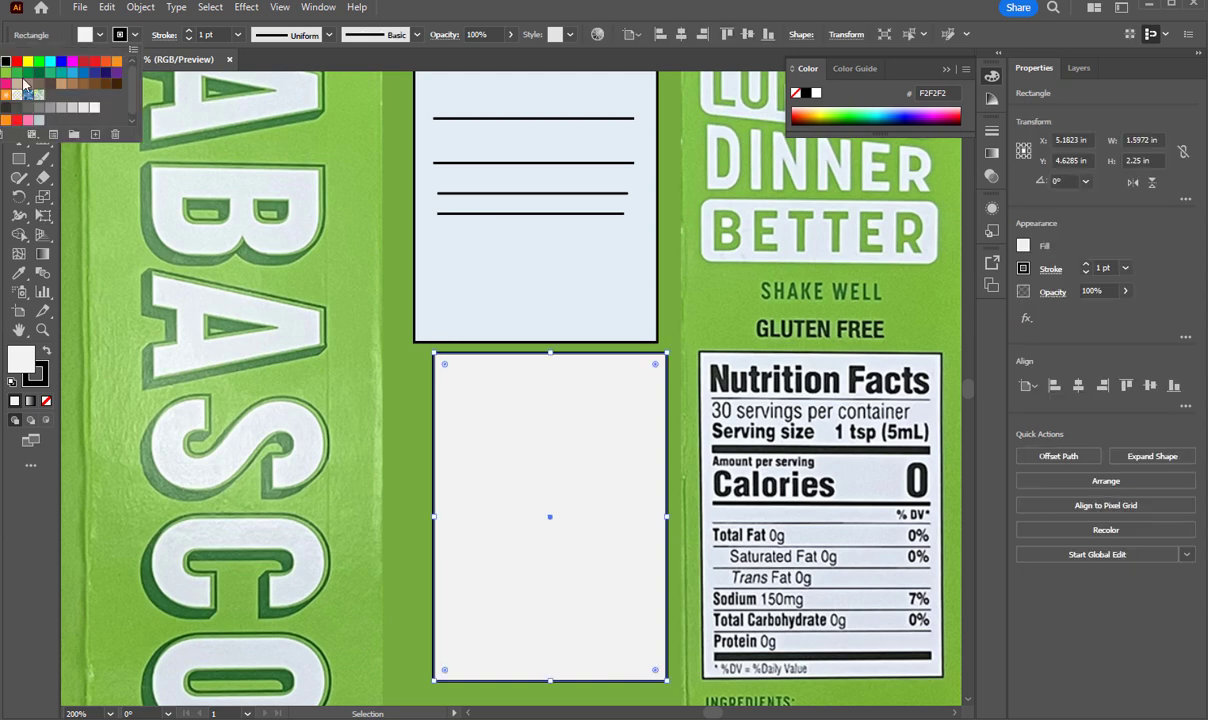
{"action": "left_click", "coordinate": [5, 61]}
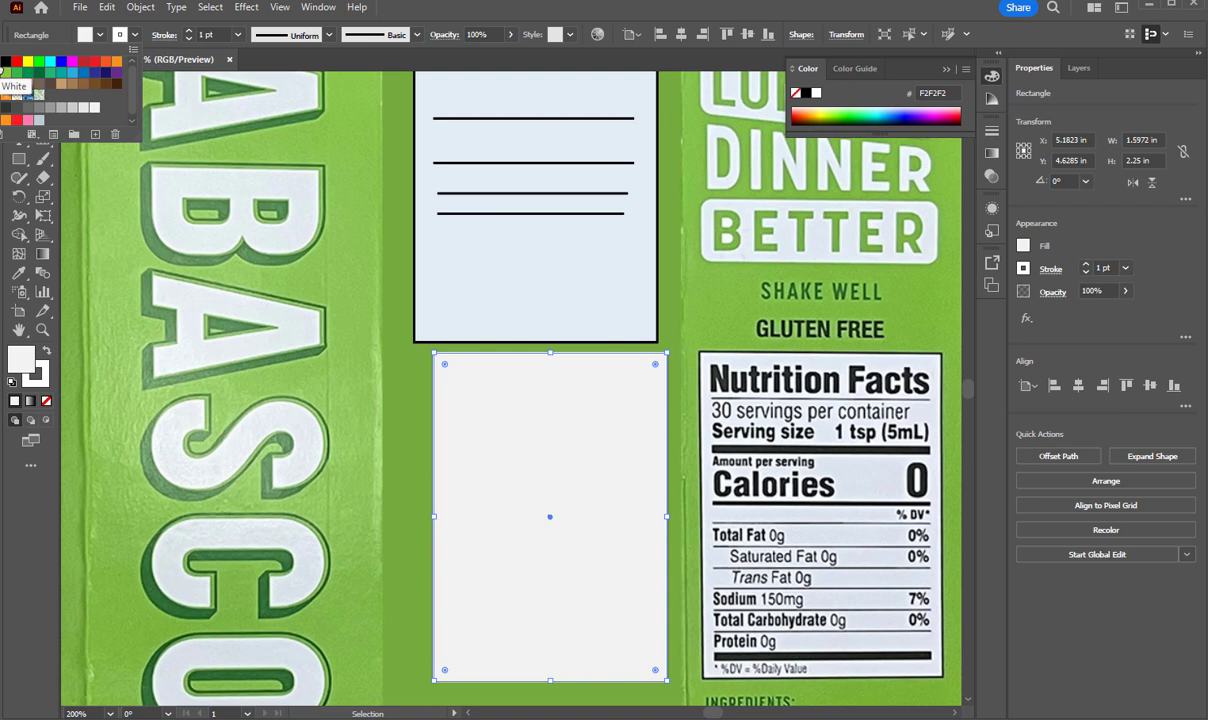
{"action": "left_click", "coordinate": [238, 35]}
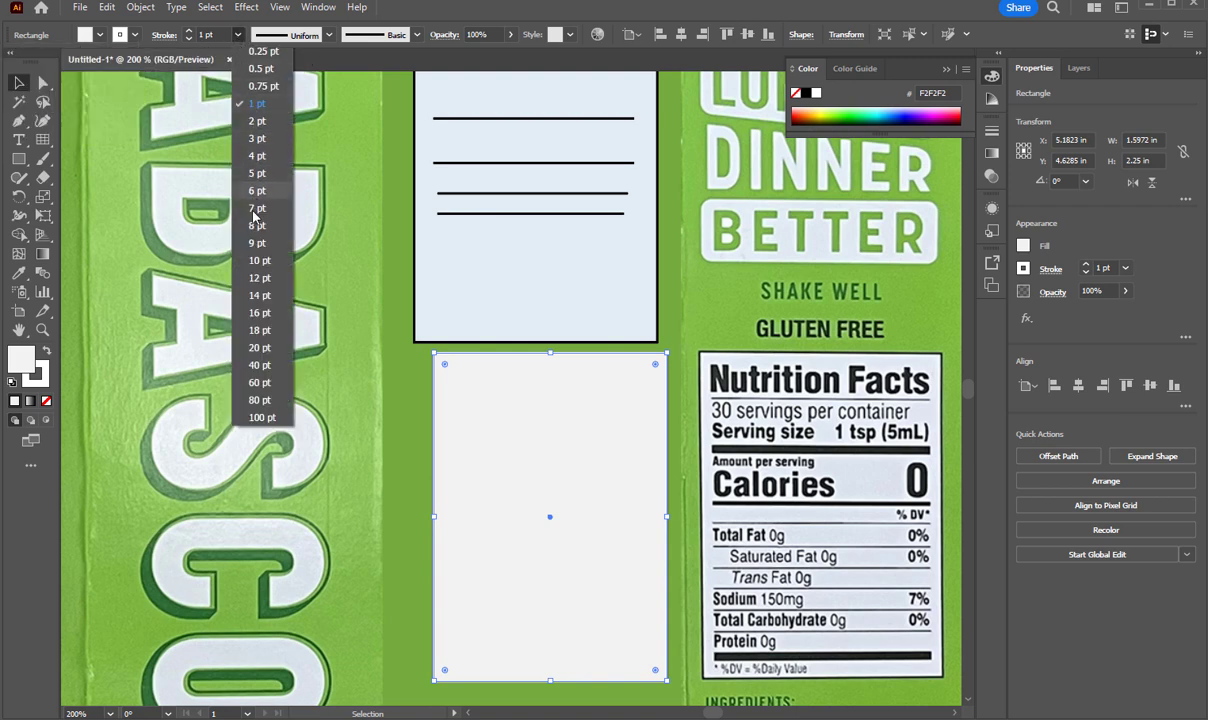
{"action": "left_click", "coordinate": [257, 225]}
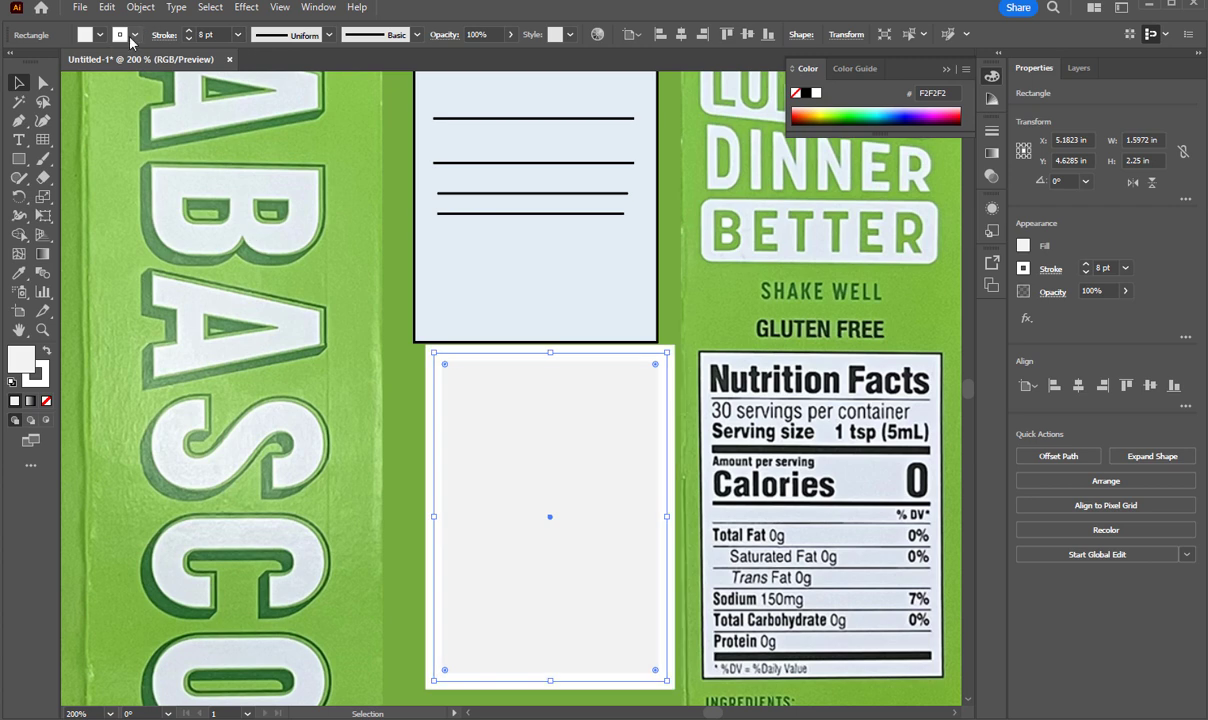
{"action": "left_click", "coordinate": [89, 38]}
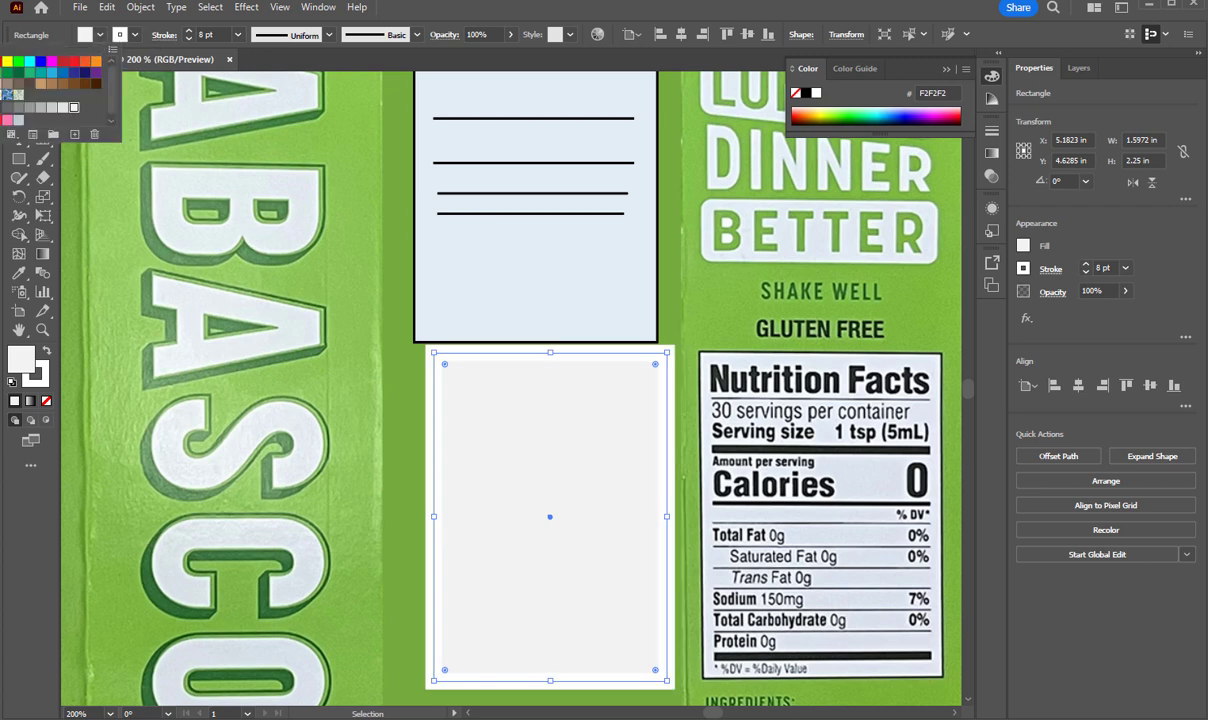
{"action": "left_click", "coordinate": [0, 61]}
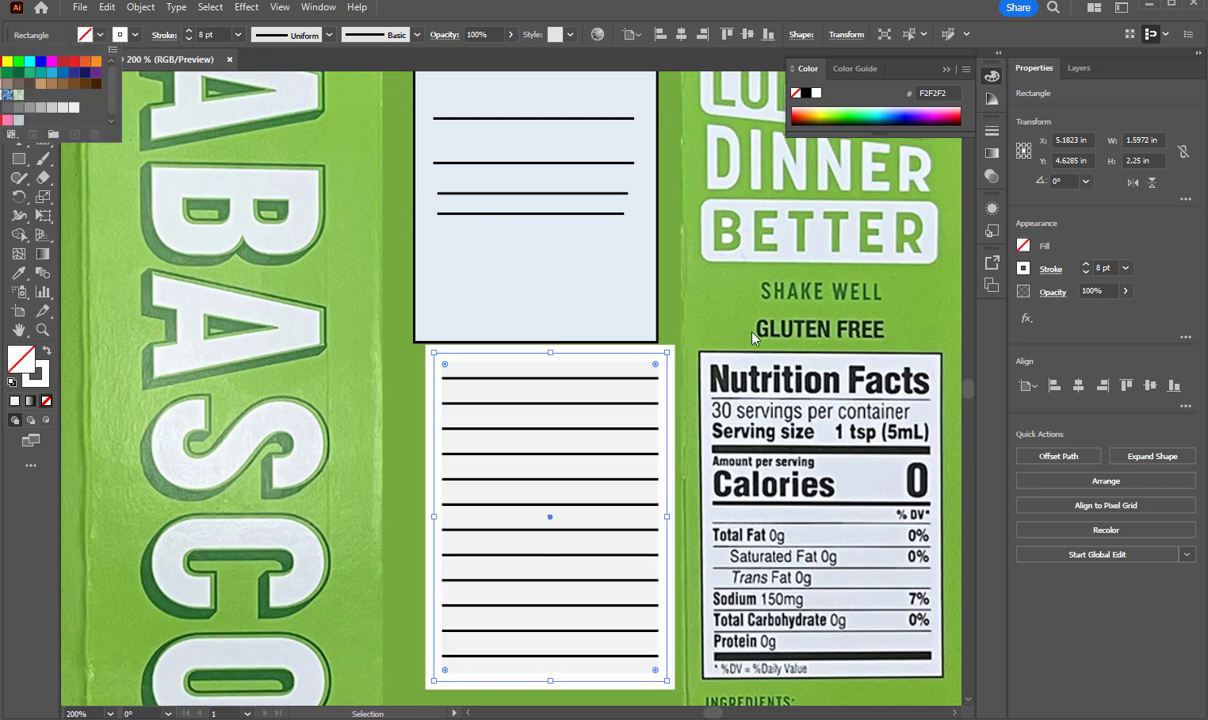
{"action": "left_click", "coordinate": [752, 332]}
{"action": "left_click", "coordinate": [667, 705]}
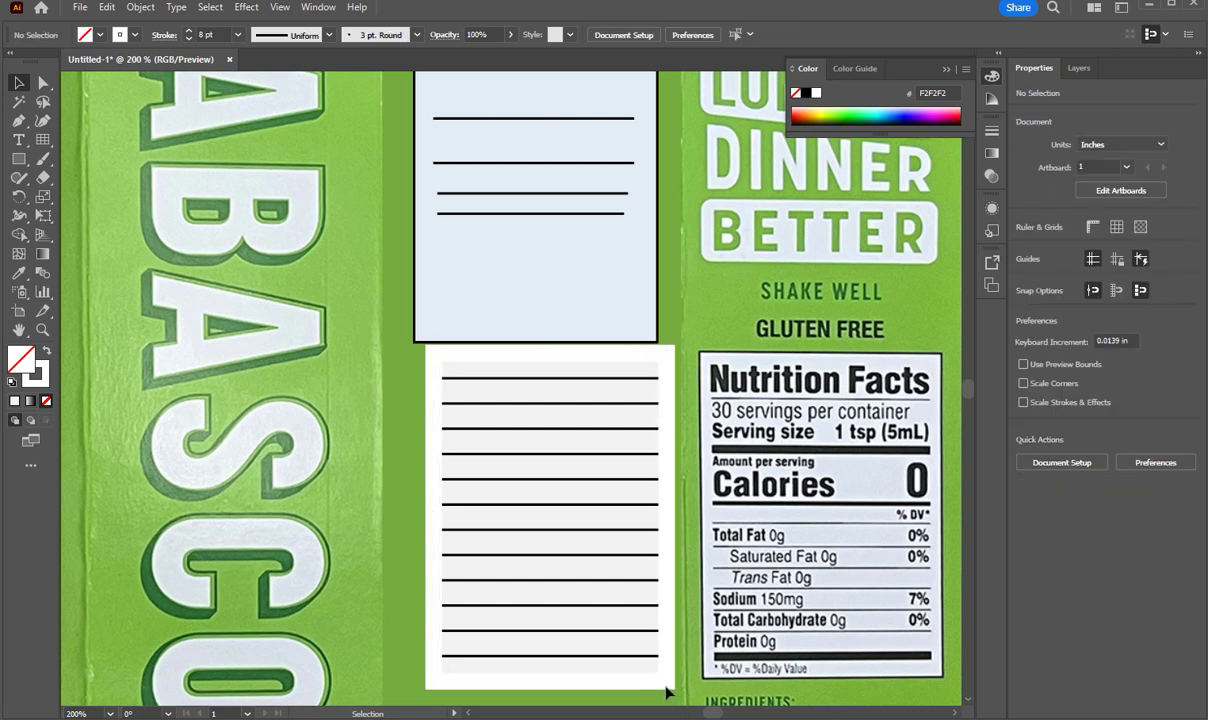
Shrink the white-stroked rectangle from its lower corner to about 1.51 in wide by 2.12 in high.
{"action": "left_click", "coordinate": [667, 688]}
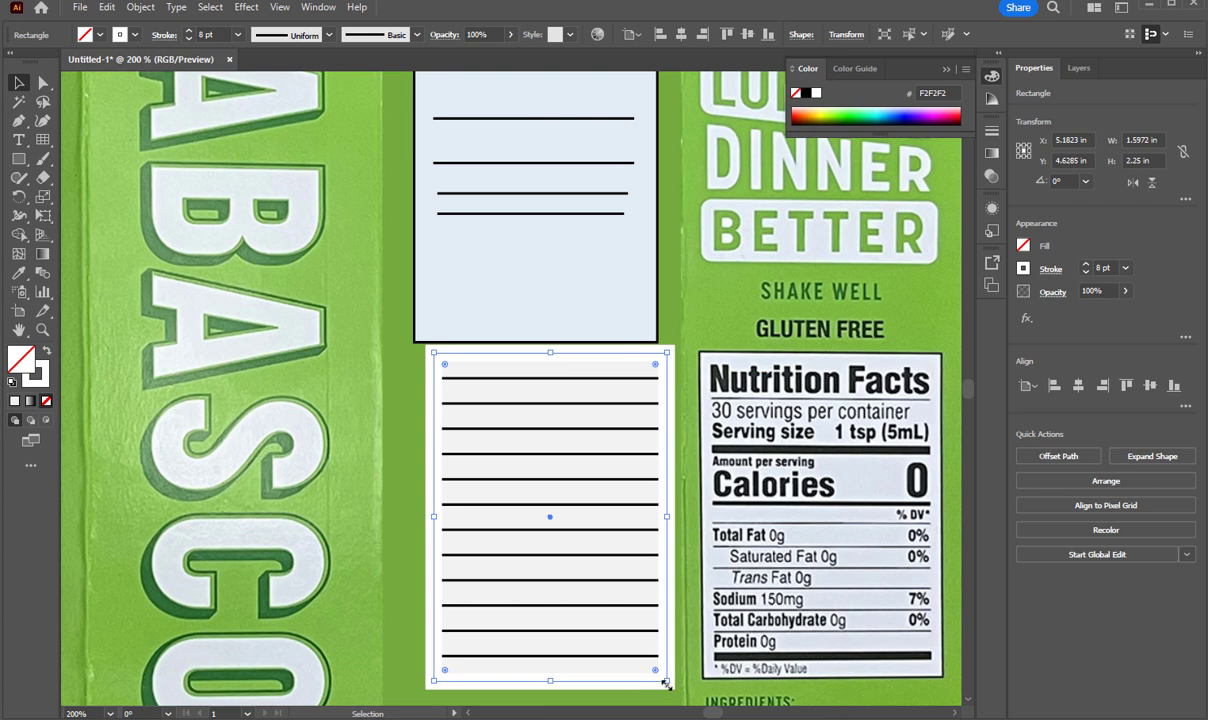
{"action": "left_click_drag", "start_coordinate": [667, 683], "coordinate": [653, 663]}
{"action": "left_click_drag", "start_coordinate": [557, 489], "coordinate": [567, 495]}
{"action": "left_click", "coordinate": [520, 377]}
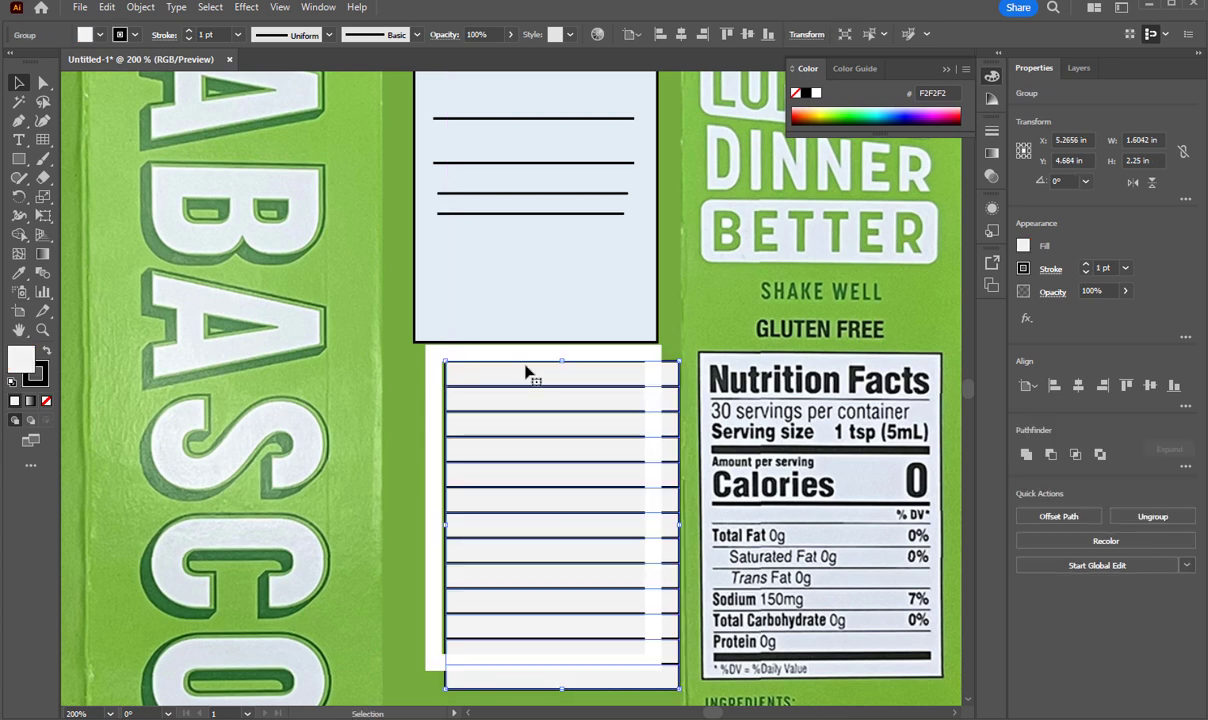
{"action": "key", "text": "ctrl+z"}
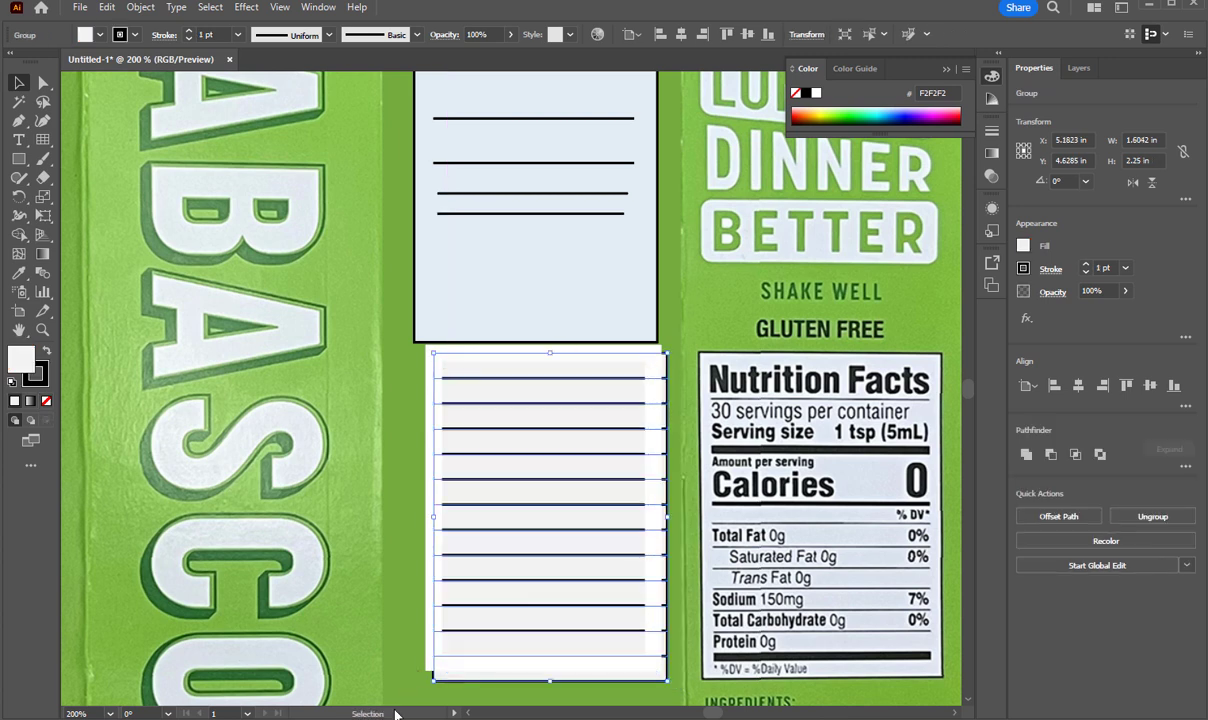
Resize the white-stroked rectangle edge by edge to about 1.46 in wide by 2.1 in high, fitting it inside the grid's black outline.
{"action": "left_click", "coordinate": [425, 674]}
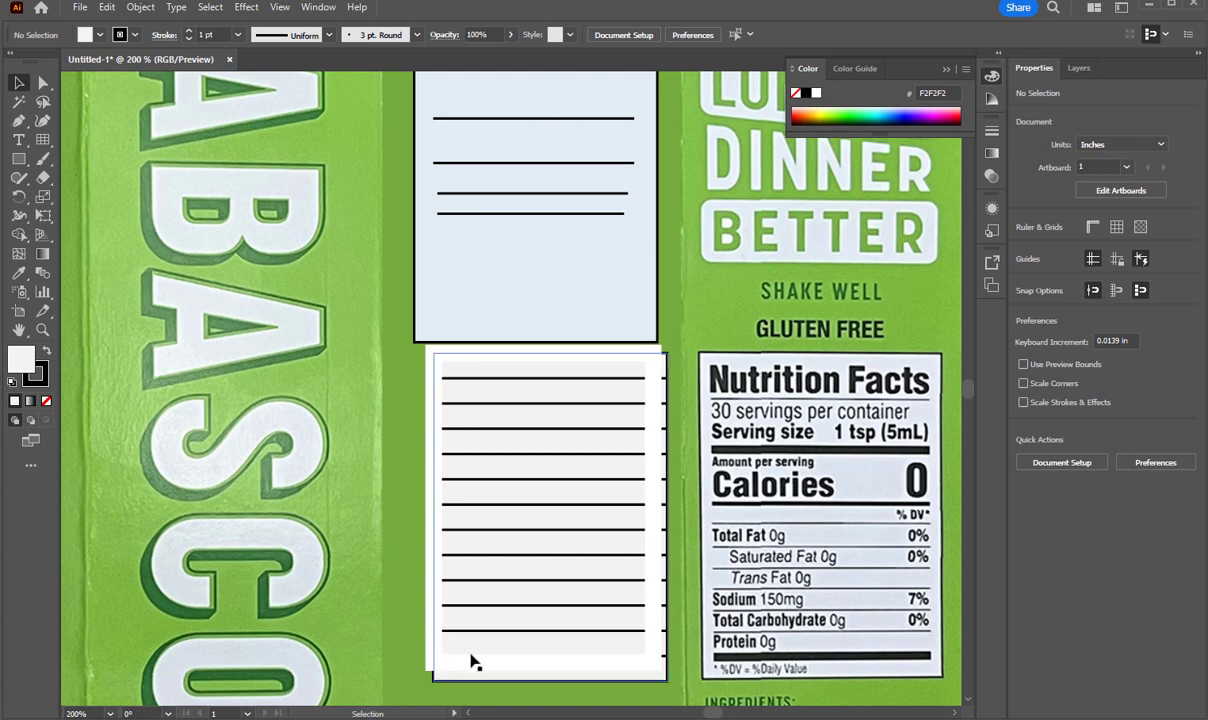
{"action": "left_click", "coordinate": [428, 670]}
{"action": "left_click", "coordinate": [428, 676]}
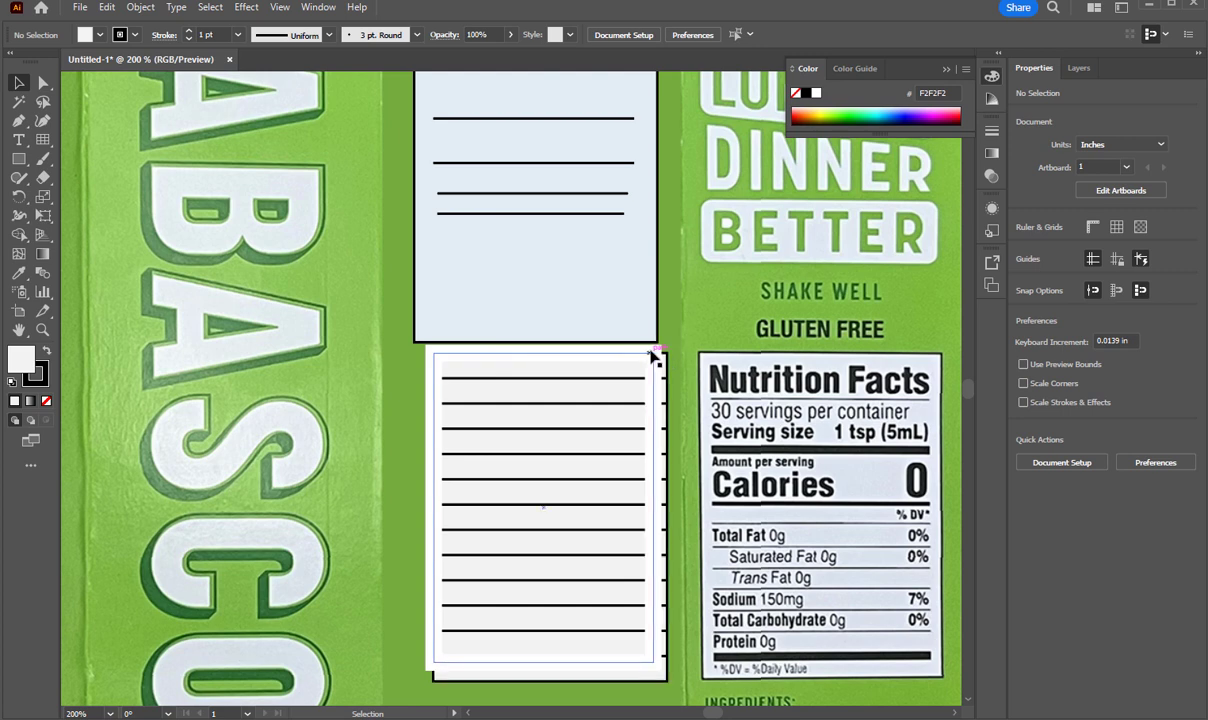
{"action": "left_click", "coordinate": [650, 357]}
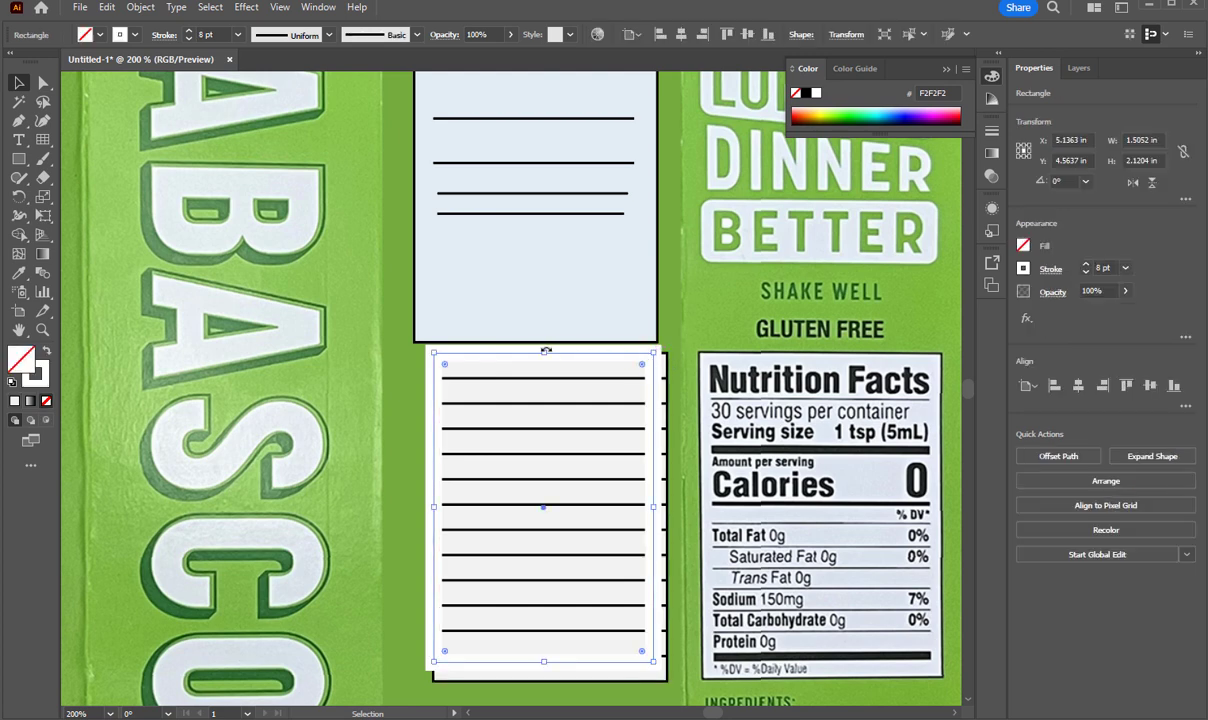
{"action": "left_click_drag", "start_coordinate": [545, 356], "coordinate": [544, 369]}
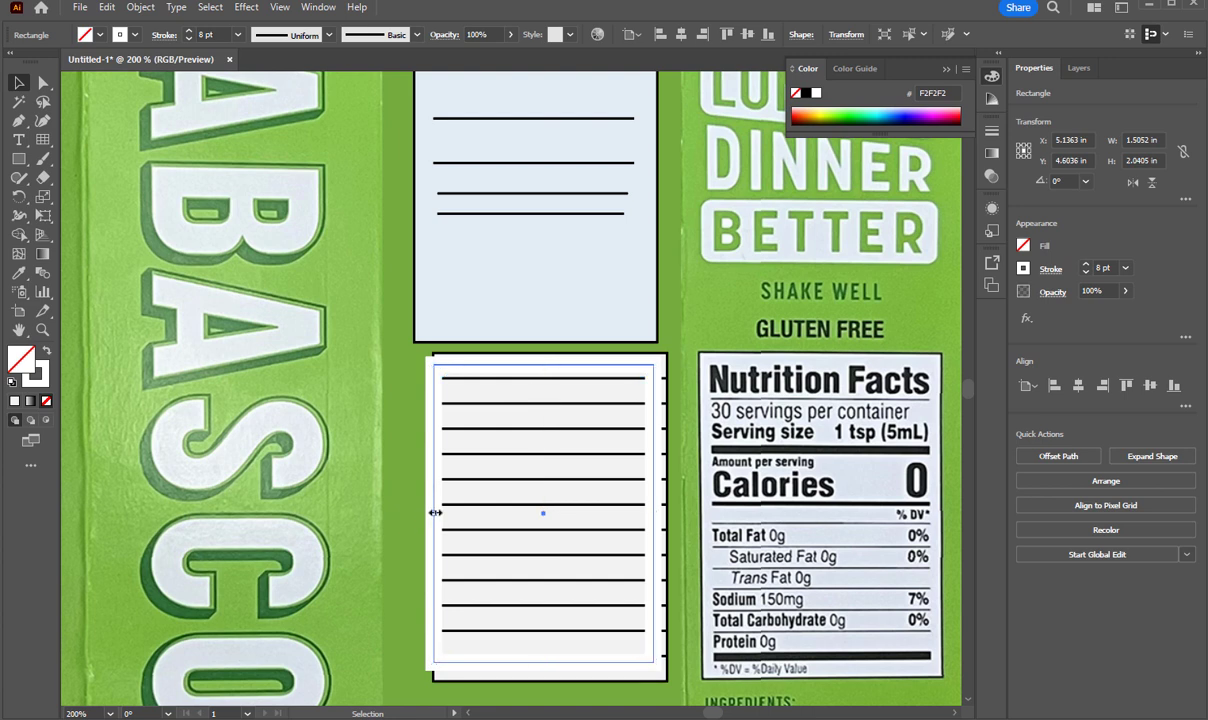
{"action": "left_click_drag", "start_coordinate": [433, 513], "coordinate": [445, 512]}
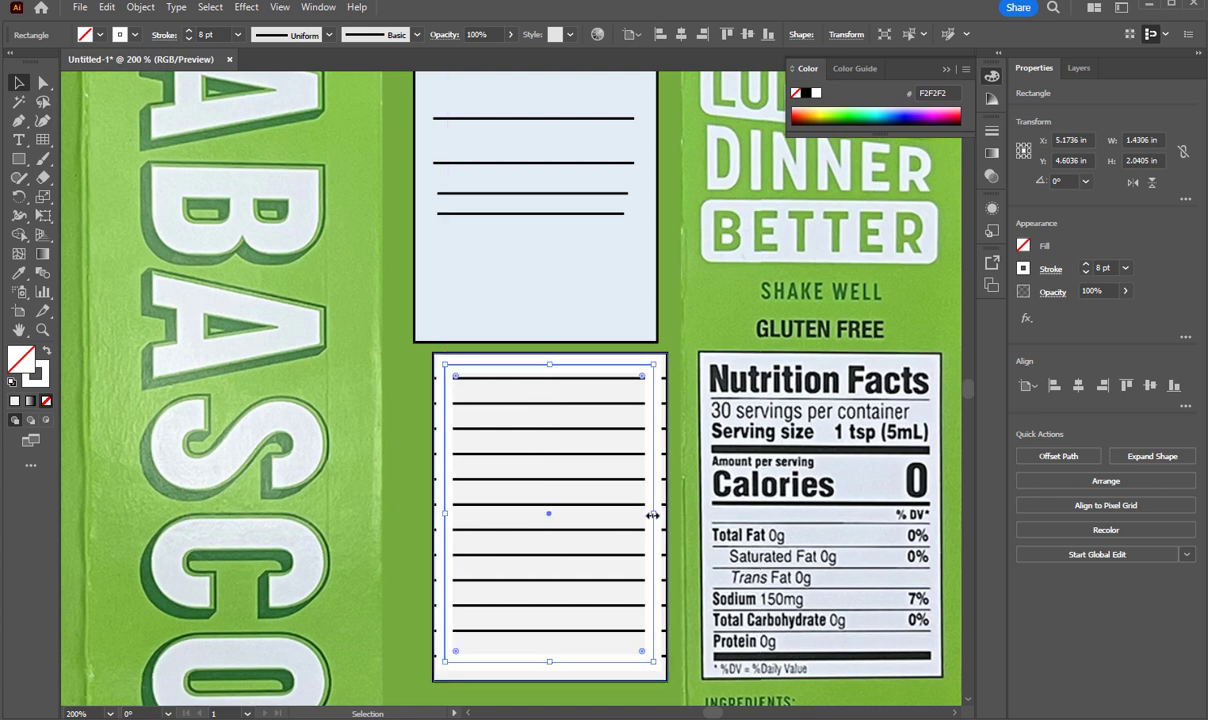
{"action": "left_click_drag", "start_coordinate": [652, 514], "coordinate": [657, 514]}
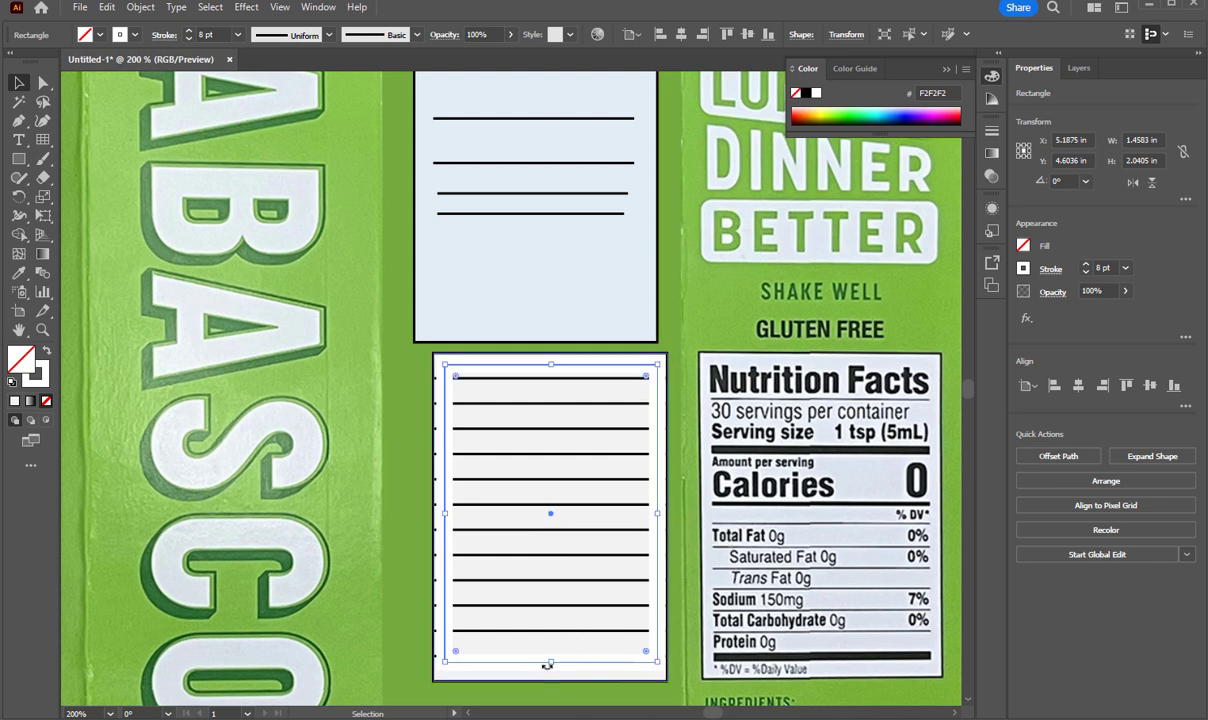
{"action": "left_click_drag", "start_coordinate": [548, 664], "coordinate": [548, 674]}
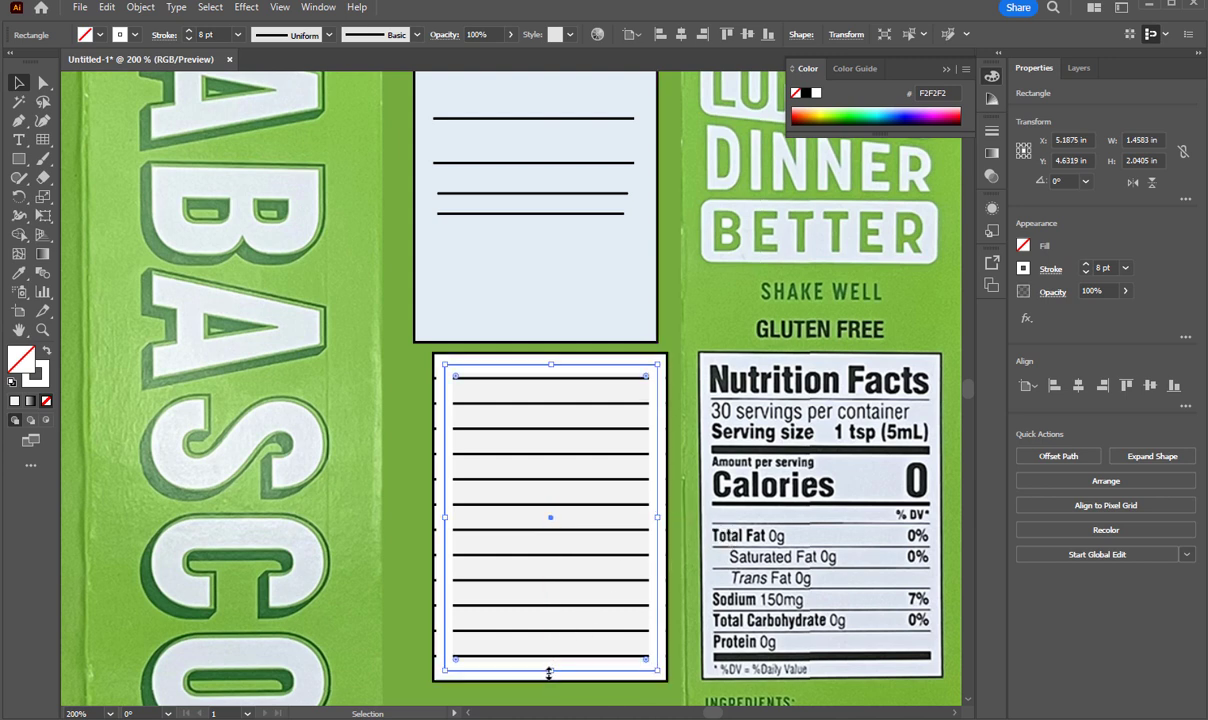
{"action": "left_click", "coordinate": [391, 590]}
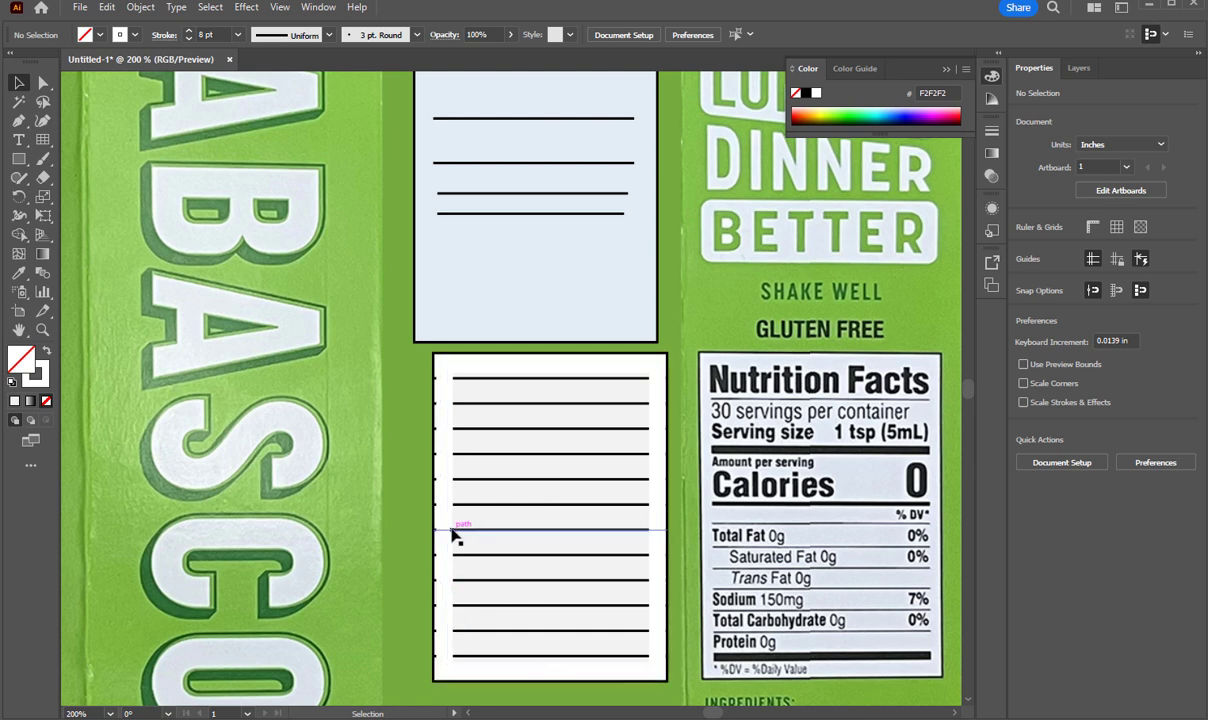
Widen the white-stroked rectangle to about 1.47 in so its border masks the divider ends beside the grid's black outline.
{"action": "left_click", "coordinate": [42, 329]}
{"action": "left_click", "coordinate": [446, 510]}
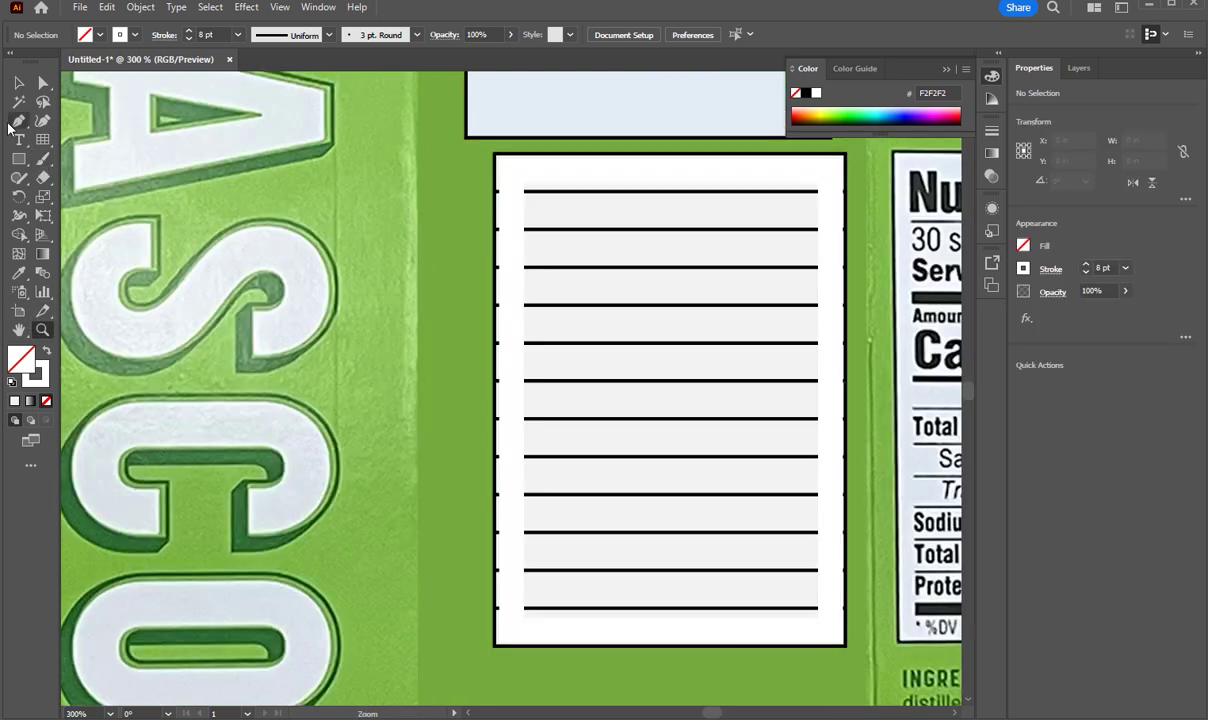
{"action": "left_click", "coordinate": [19, 83]}
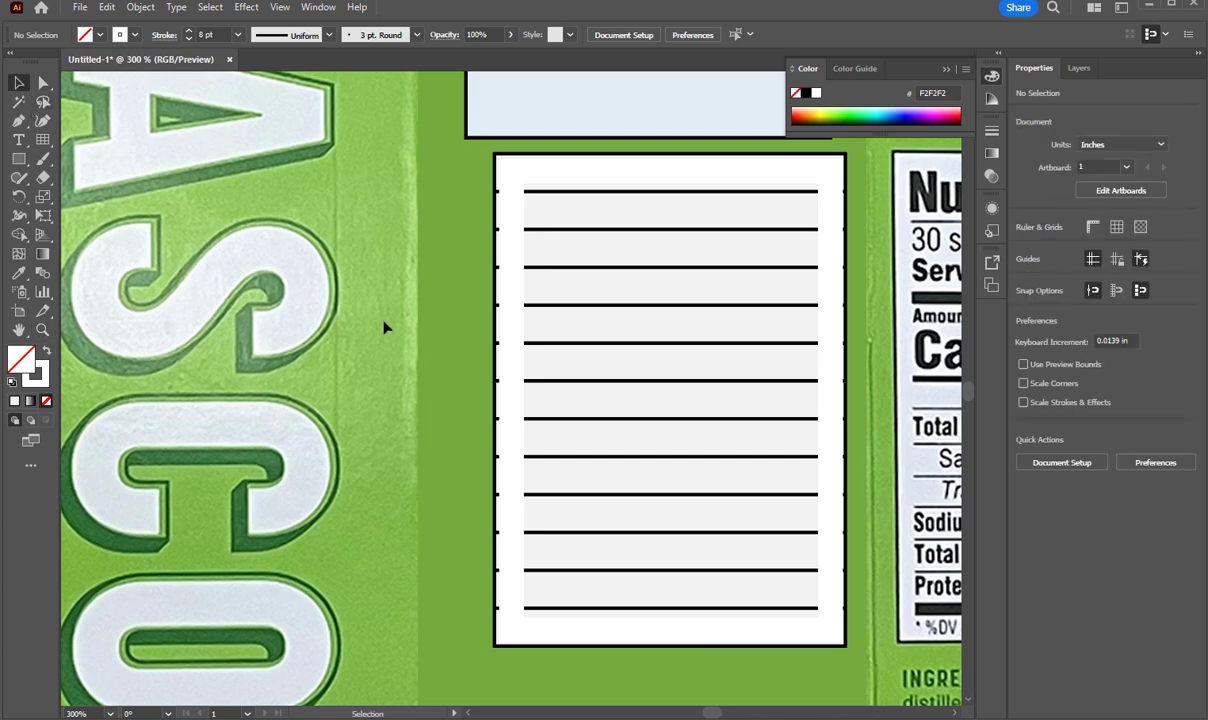
{"action": "left_click", "coordinate": [498, 421]}
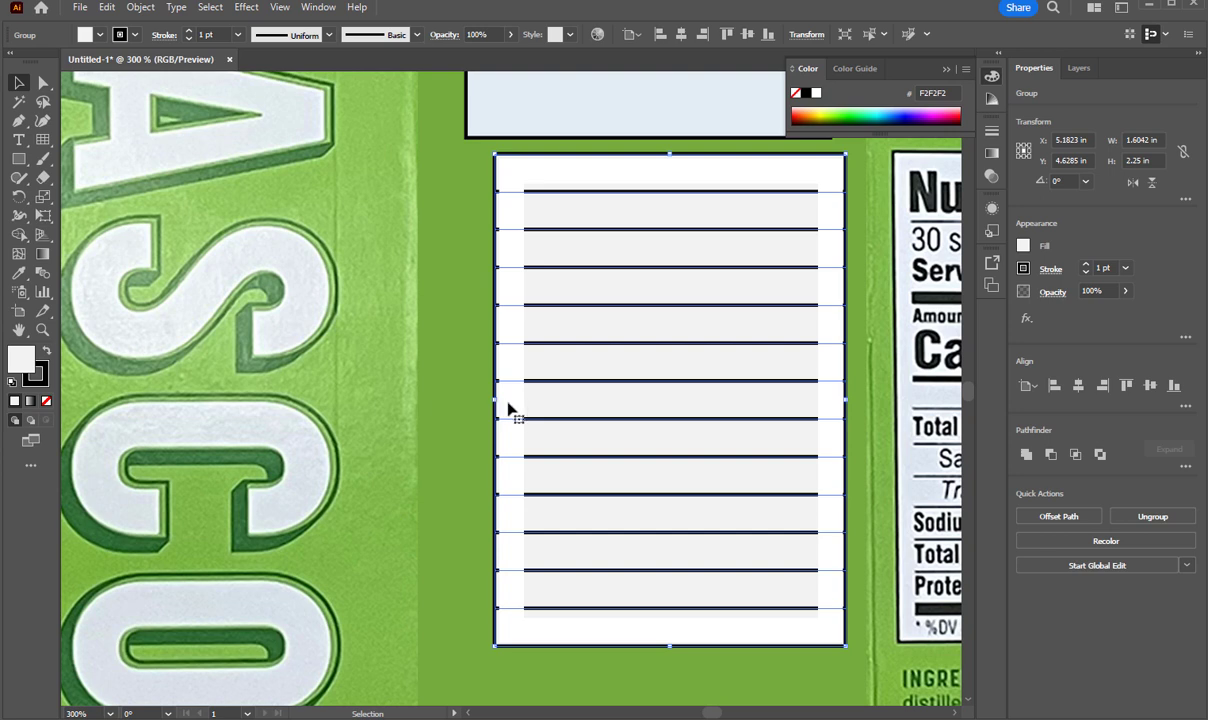
{"action": "left_click", "coordinate": [616, 630]}
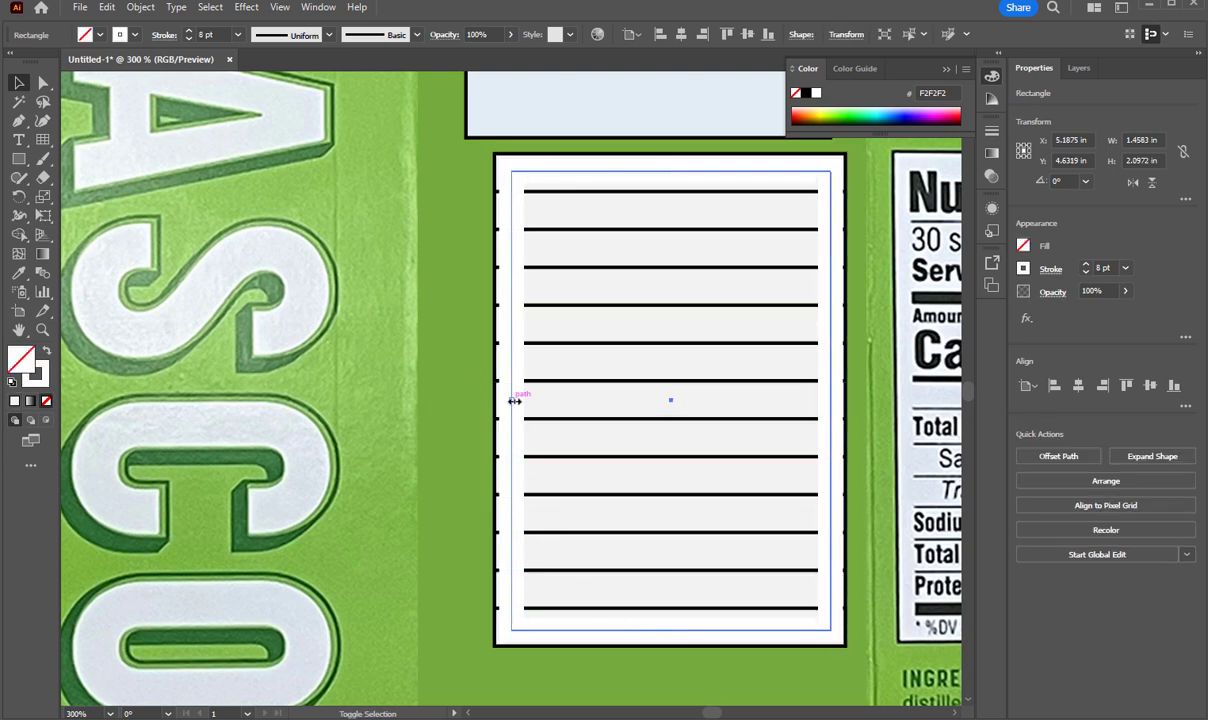
{"action": "left_click_drag", "start_coordinate": [513, 399], "coordinate": [510, 401]}
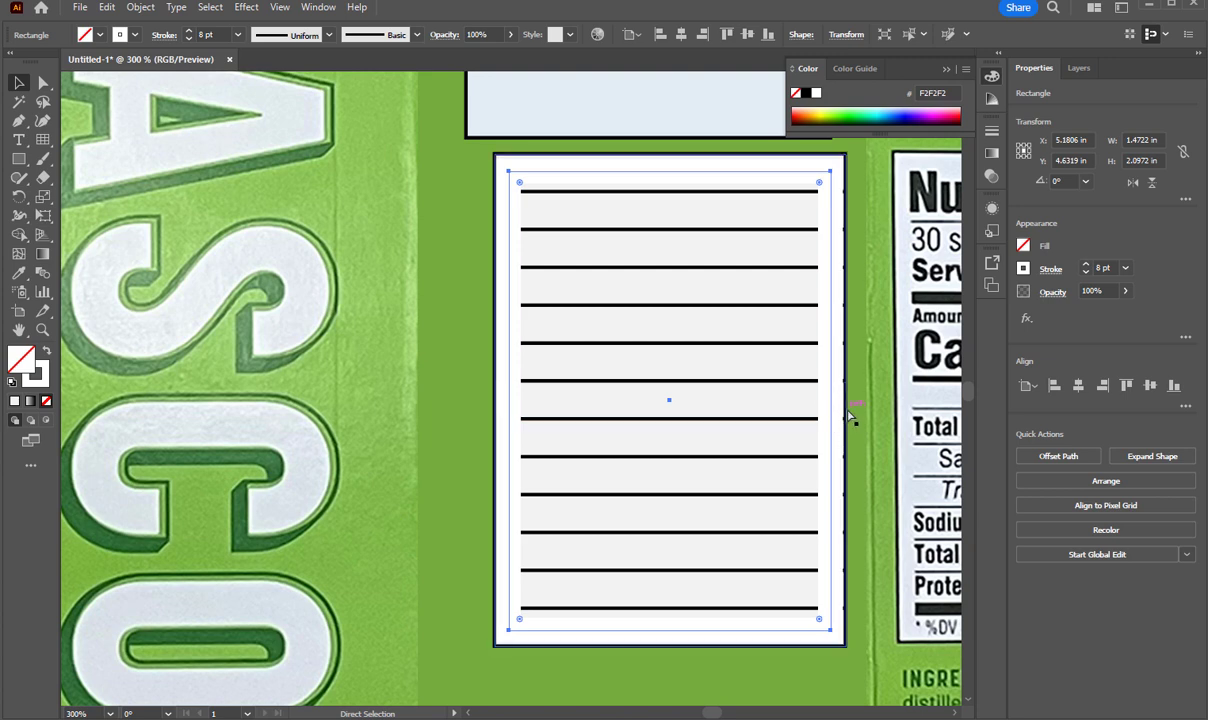
{"action": "key", "text": "v"}
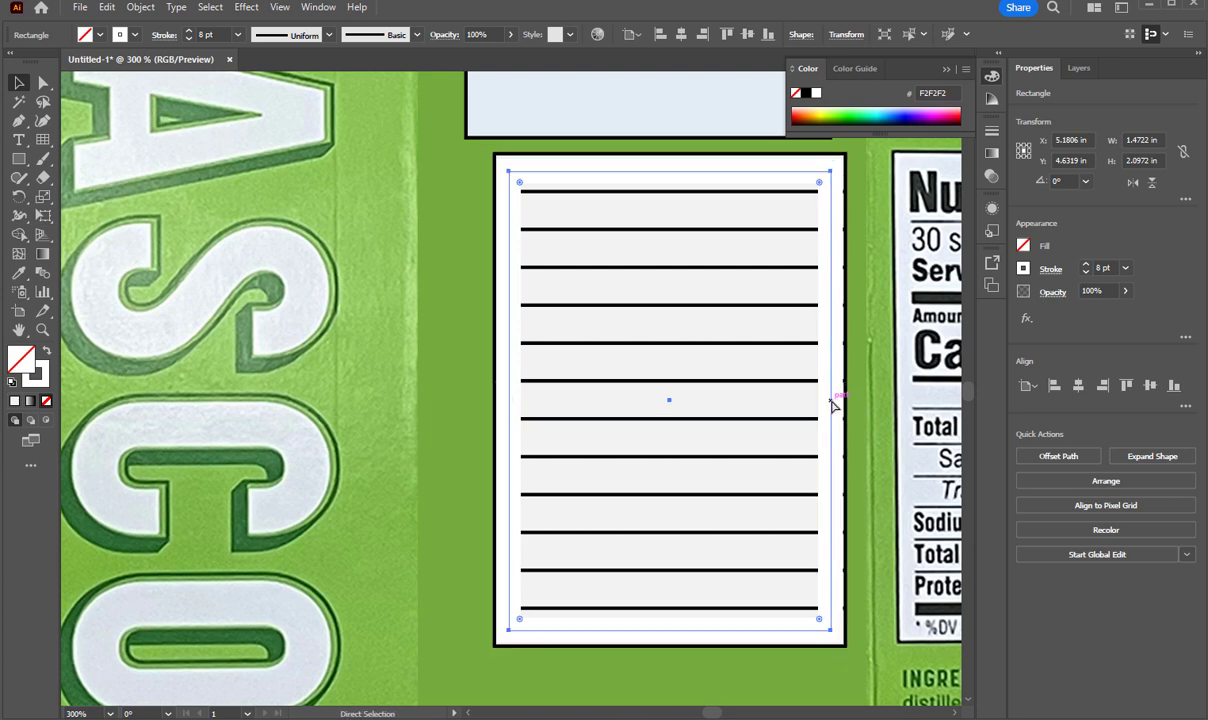
{"action": "left_click_drag", "start_coordinate": [831, 401], "coordinate": [833, 400]}
{"action": "double_click", "coordinate": [728, 453]}
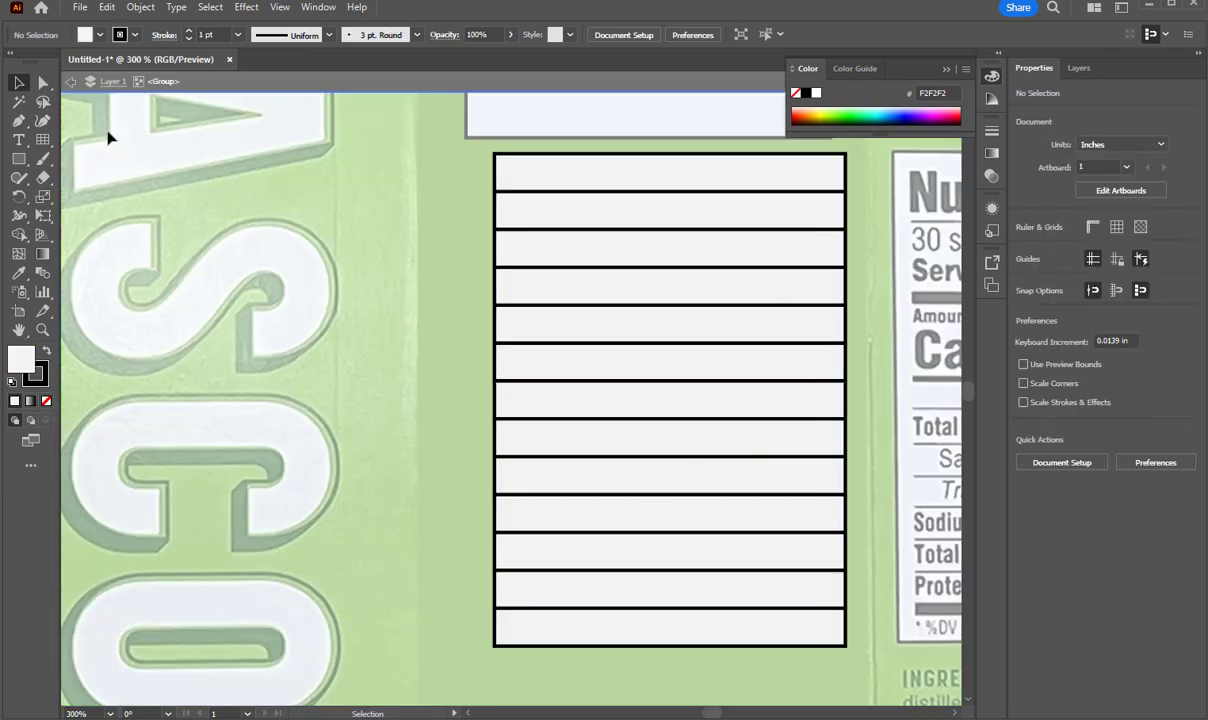
{"action": "double_click", "coordinate": [341, 372]}
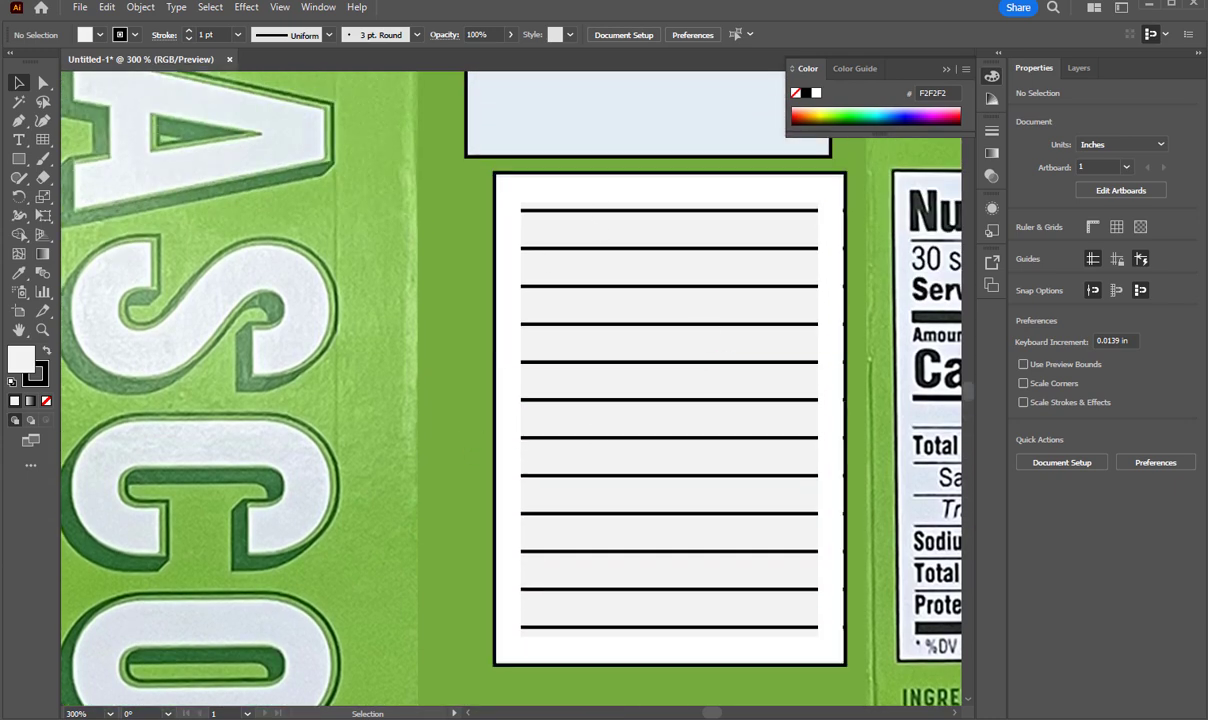
{"action": "left_click", "coordinate": [42, 330]}
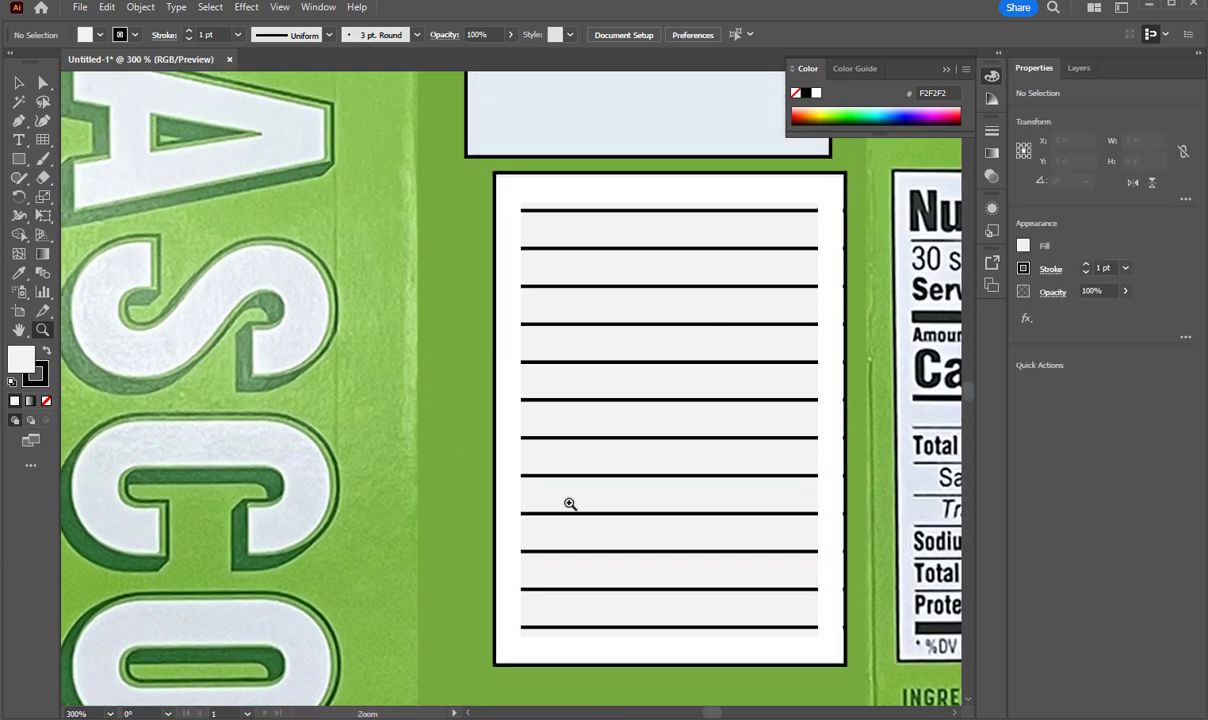
{"action": "left_click", "coordinate": [733, 493], "text": "alt"}
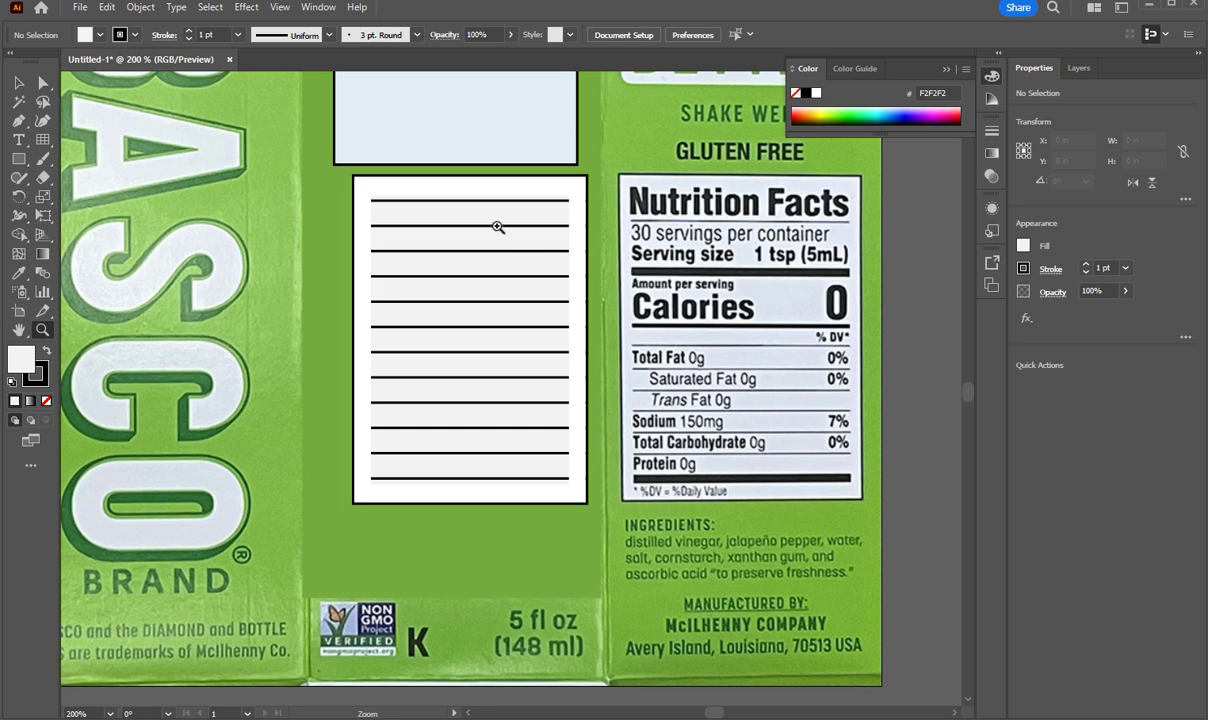
{"action": "left_click", "coordinate": [18, 158]}
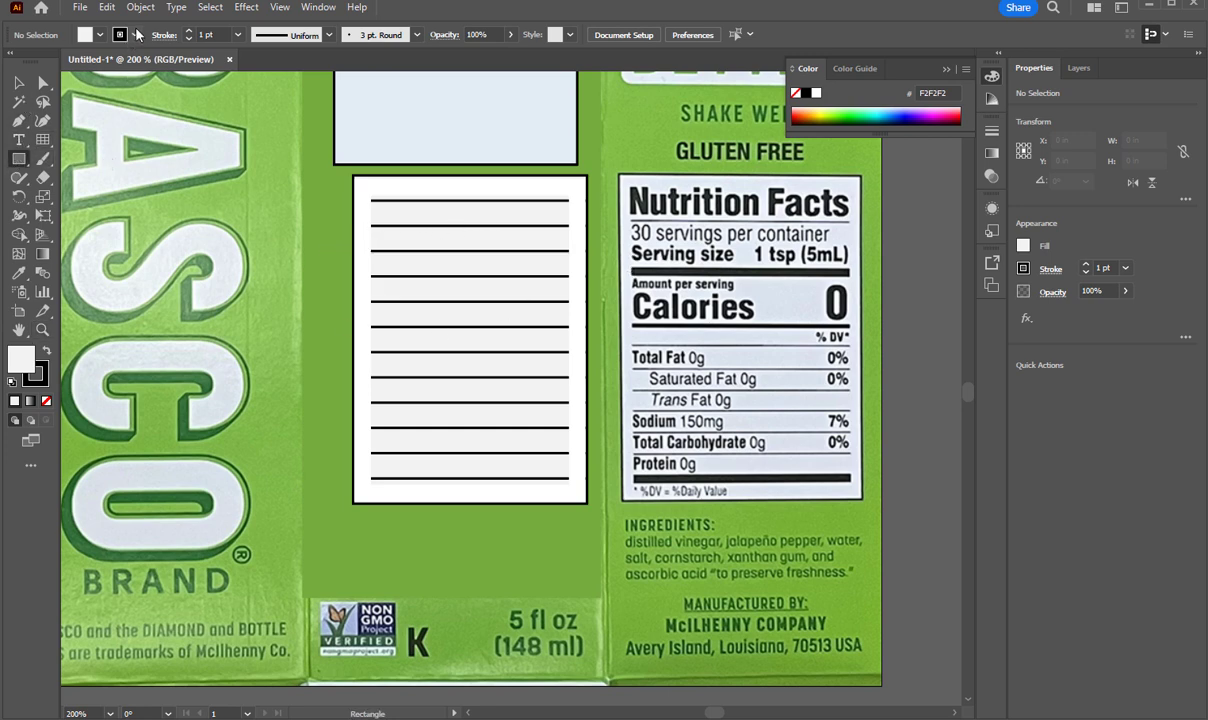
{"action": "left_click", "coordinate": [19, 83]}
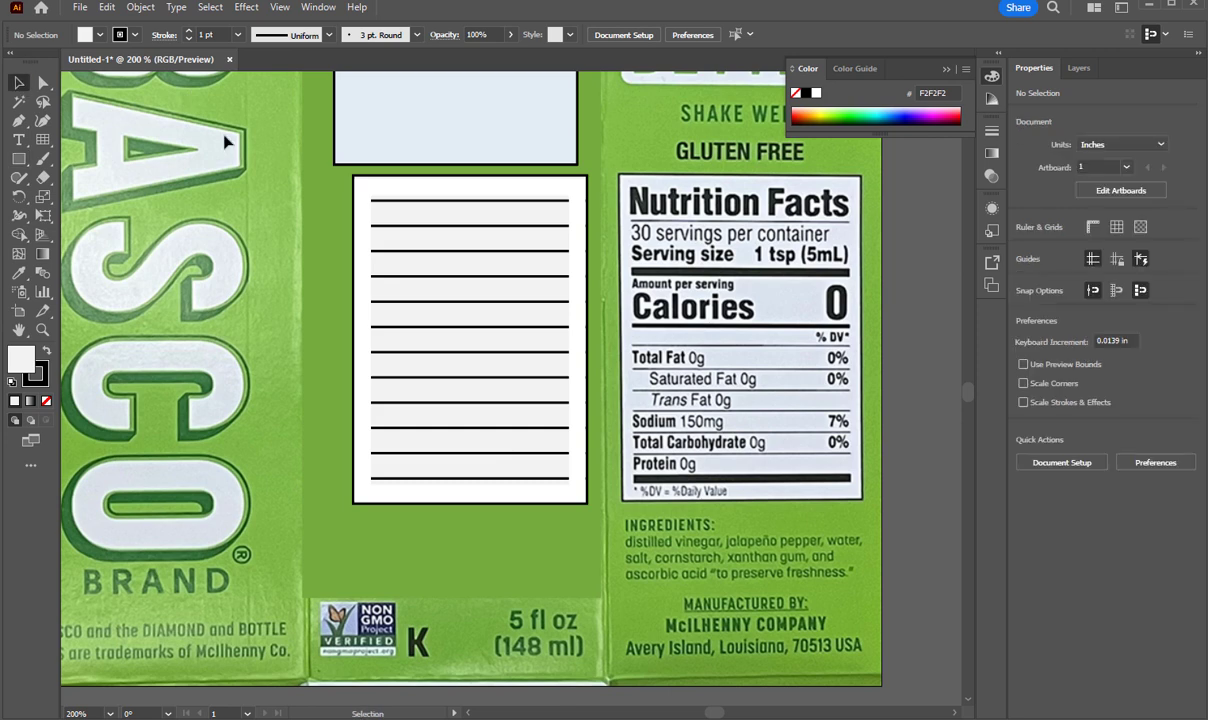
{"action": "left_click", "coordinate": [84, 36]}
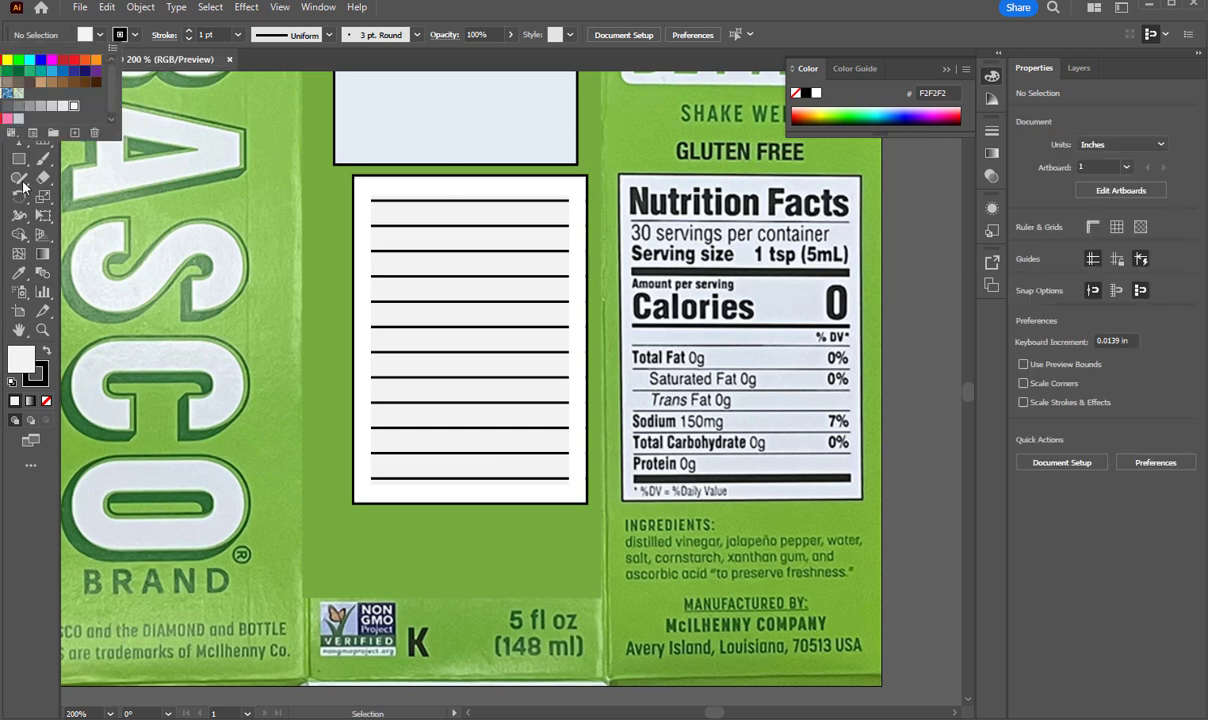
{"action": "key", "text": "Escape"}
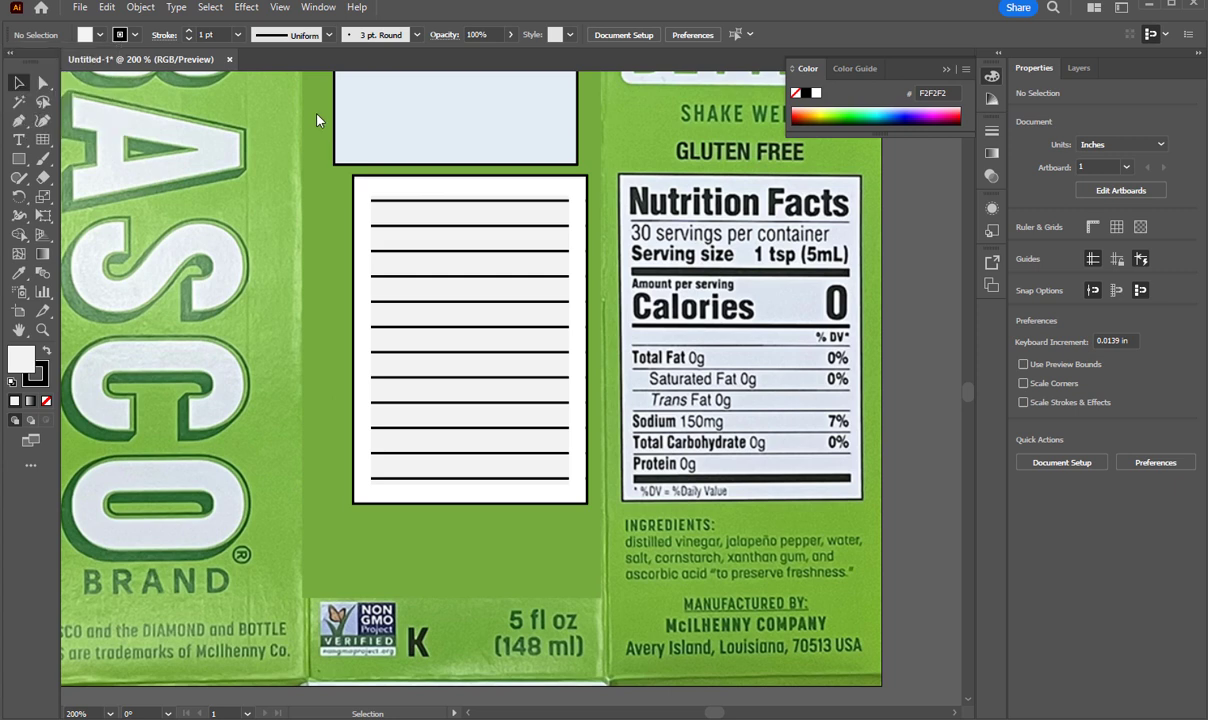
Cover the grid's second and fifth divider lines with light grey, stroke-free rectangles, each about 1.43 in wide by 0.15 in high.
{"action": "left_click", "coordinate": [18, 158]}
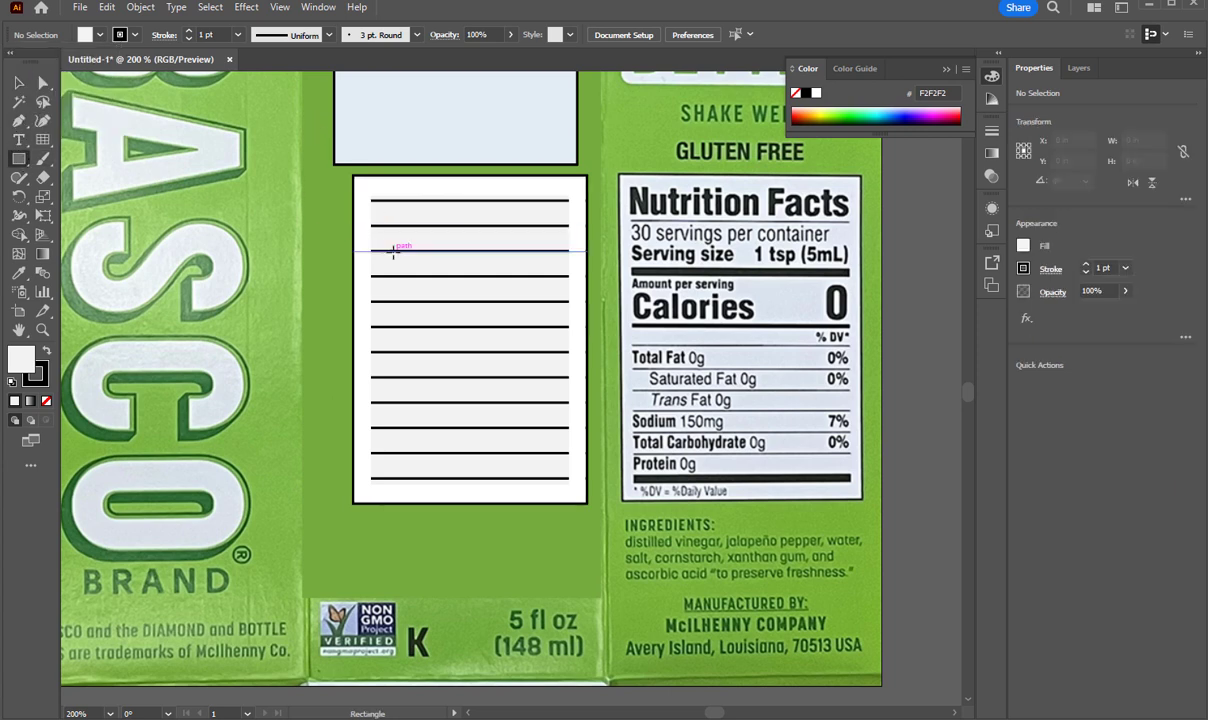
{"action": "left_click", "coordinate": [119, 35]}
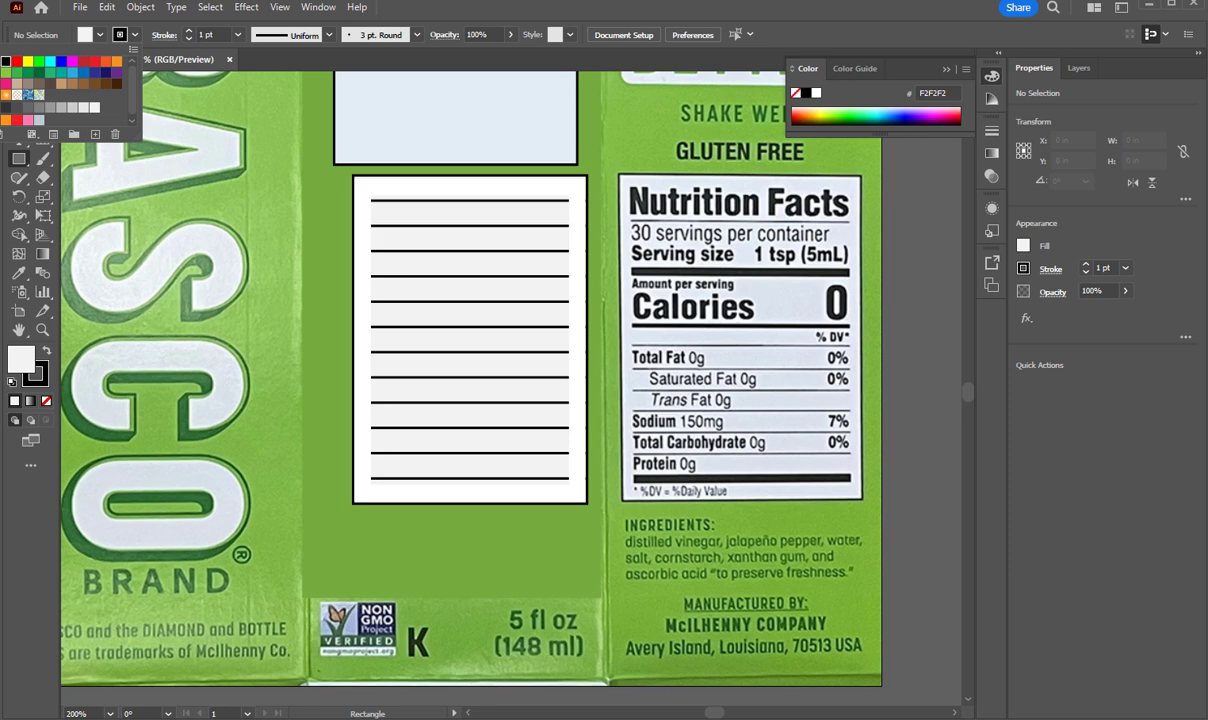
{"action": "left_click", "coordinate": [6, 60]}
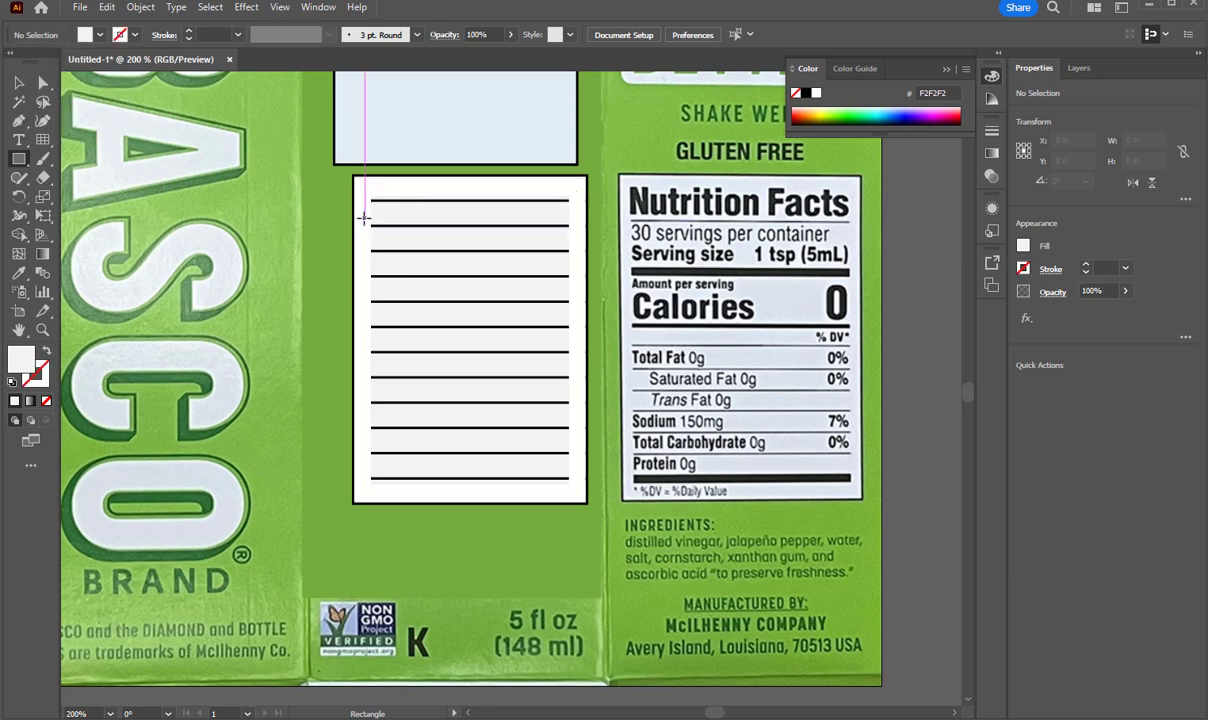
{"action": "left_click_drag", "start_coordinate": [364, 217], "coordinate": [573, 240]}
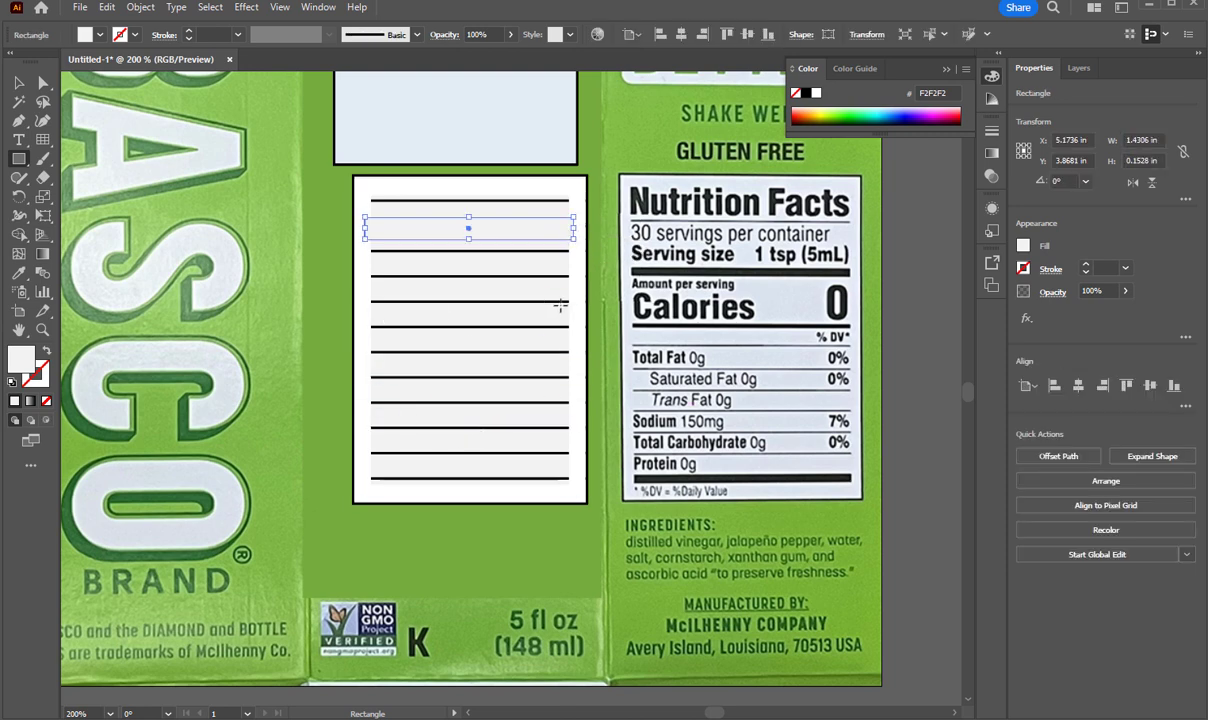
{"action": "left_click_drag", "start_coordinate": [573, 290], "coordinate": [364, 311]}
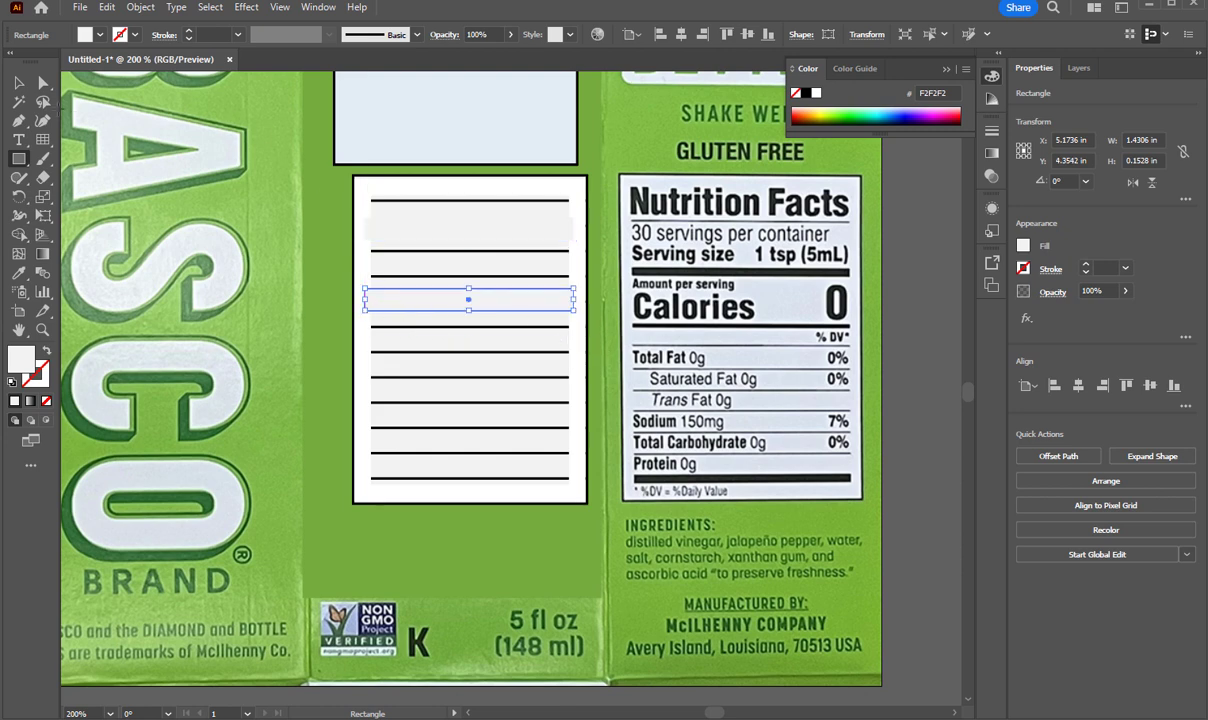
Move the upper cover rectangle up from the second divider line so it hides the grid's first divider line.
{"action": "left_click", "coordinate": [19, 82]}
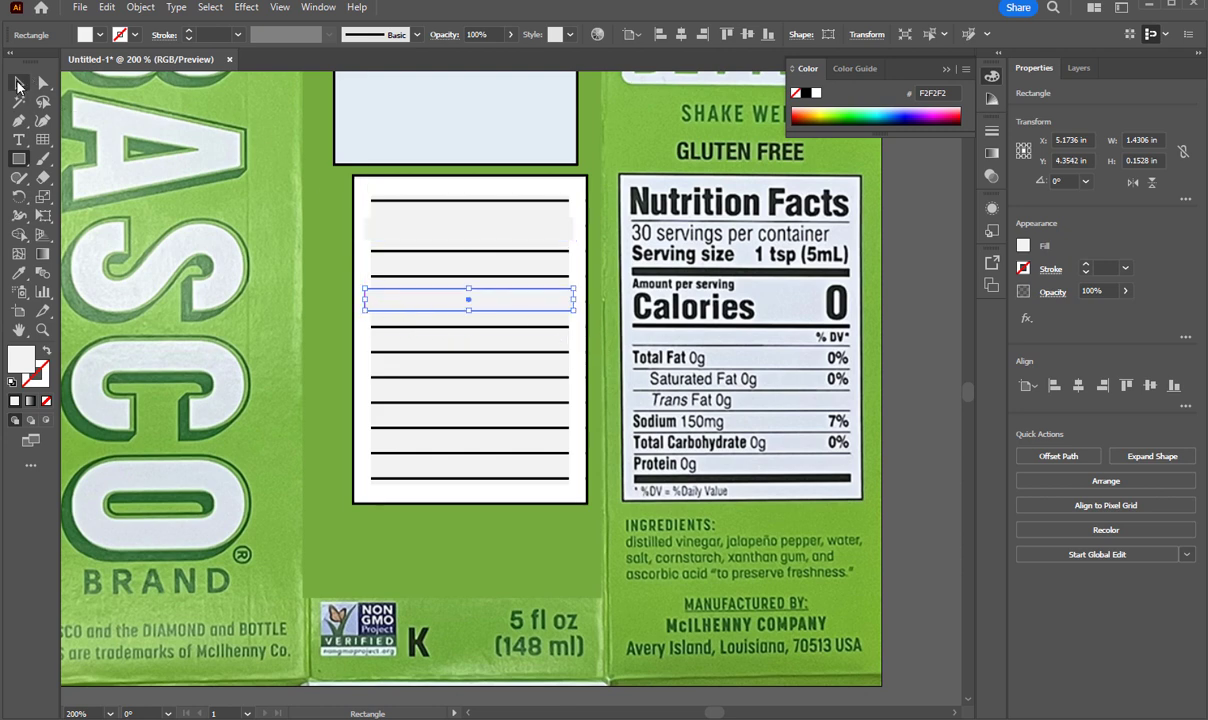
{"action": "left_click", "coordinate": [577, 572]}
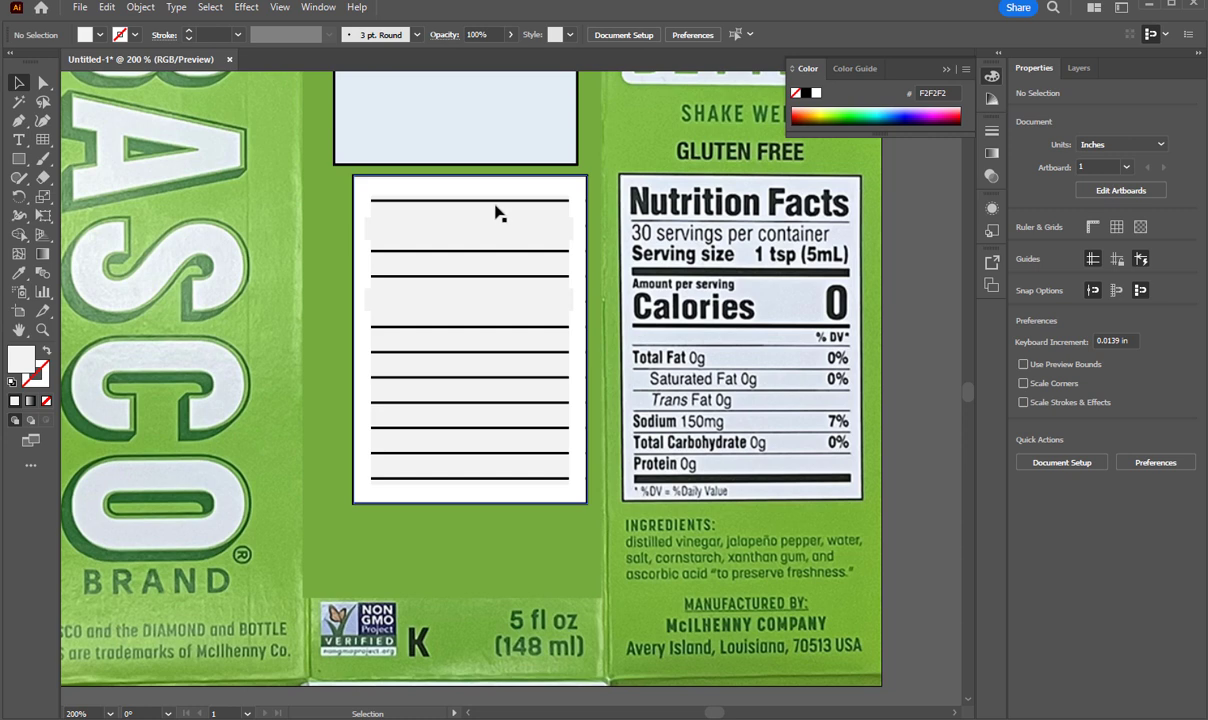
{"action": "mouse_move", "coordinate": [497, 218]}
{"action": "left_mouse_down"}
{"action": "mouse_move", "coordinate": [494, 238]}
{"action": "mouse_move", "coordinate": [500, 202]}
{"action": "left_mouse_up"}
{"action": "left_click", "coordinate": [542, 575]}
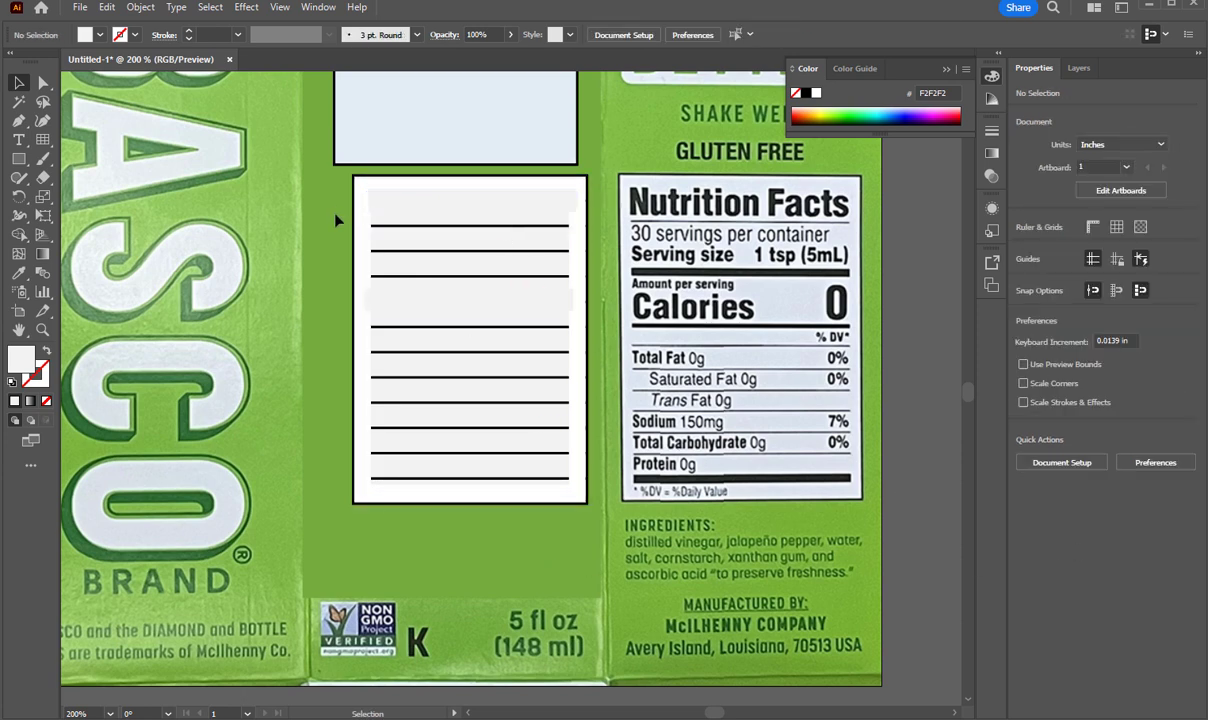
Select the label's grid, white border and cover rectangles, and collect Layer 1 inside a new parent layer.
{"action": "left_click_drag", "start_coordinate": [338, 190], "coordinate": [532, 507]}
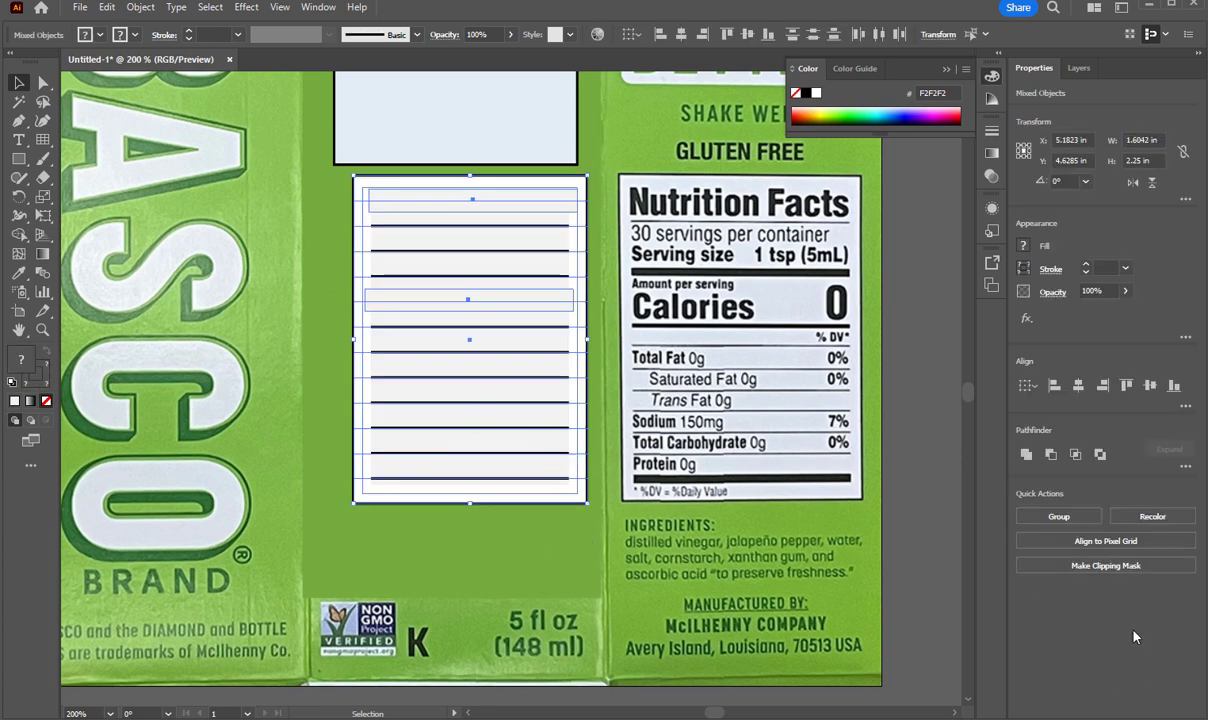
{"action": "left_click", "coordinate": [1078, 68]}
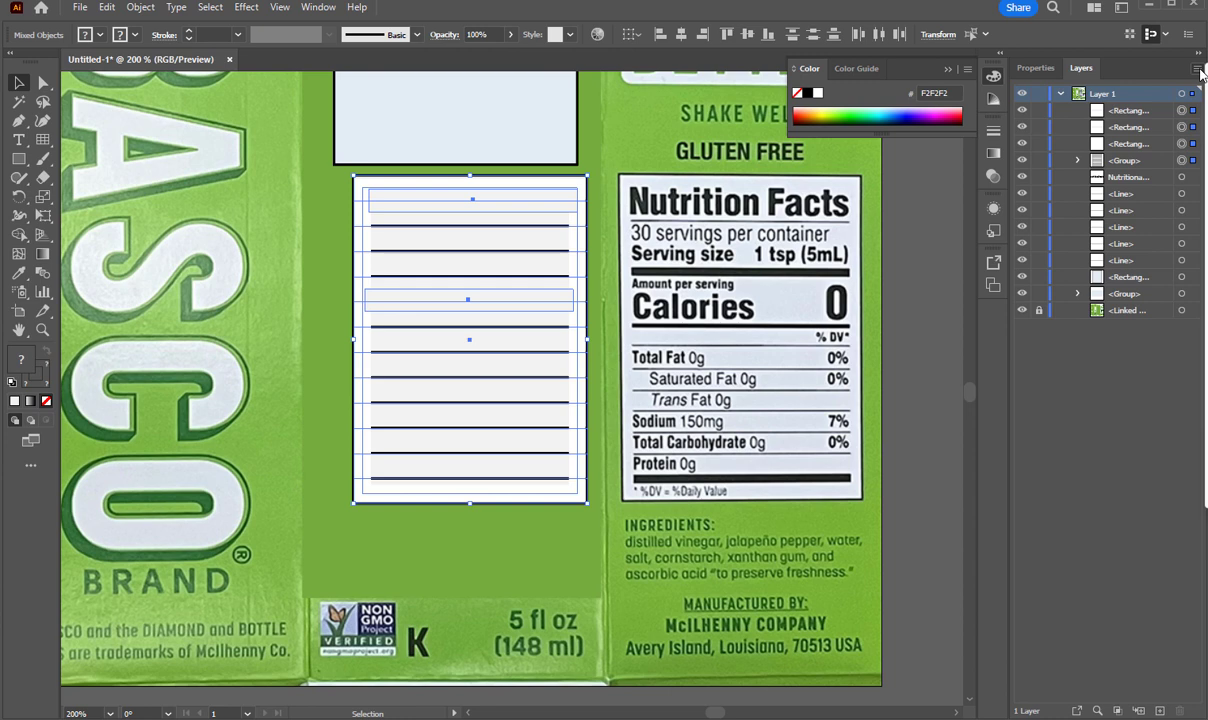
{"action": "left_click", "coordinate": [1069, 137]}
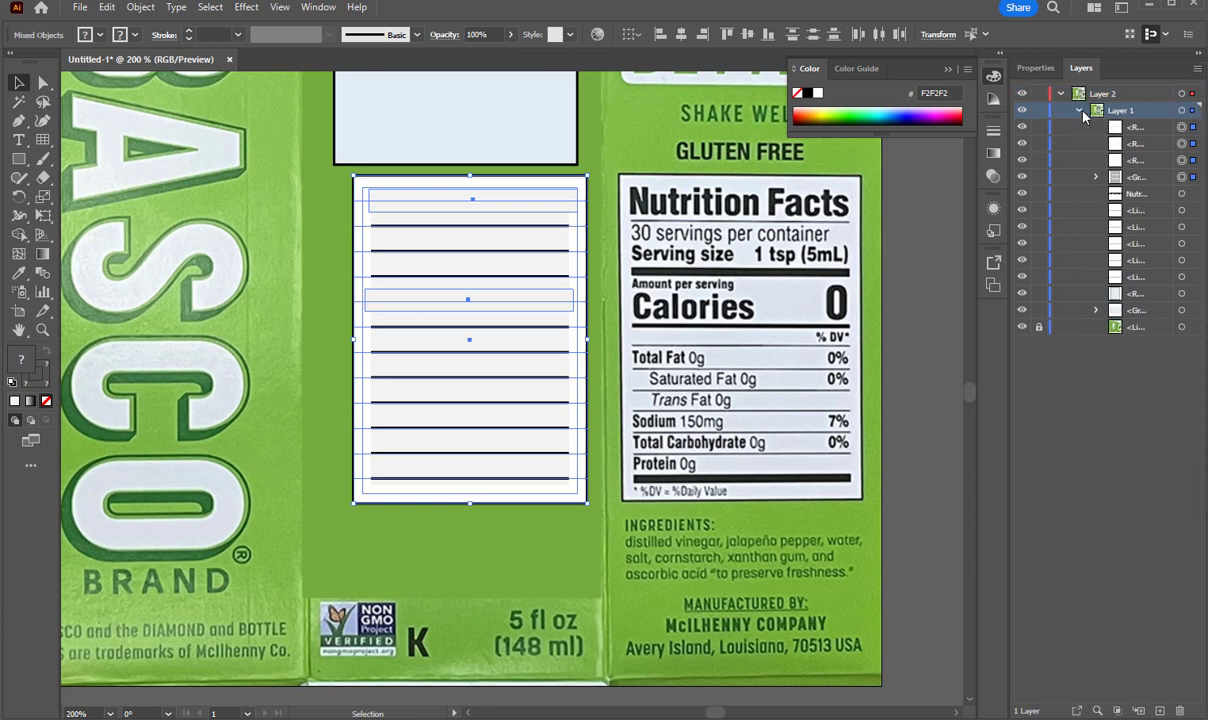
Inspect Layer 1's contents, hiding the lined grid group and showing it again to identify its artwork.
{"action": "left_click", "coordinate": [1080, 112]}
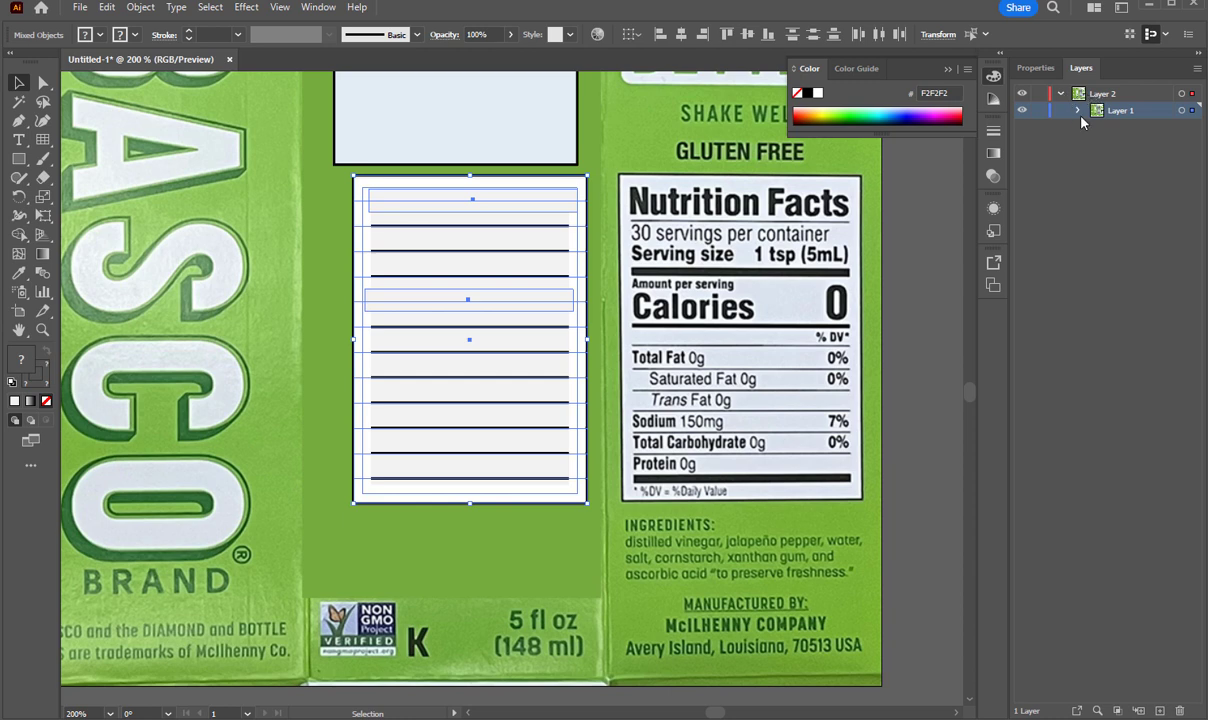
{"action": "left_click", "coordinate": [1080, 111]}
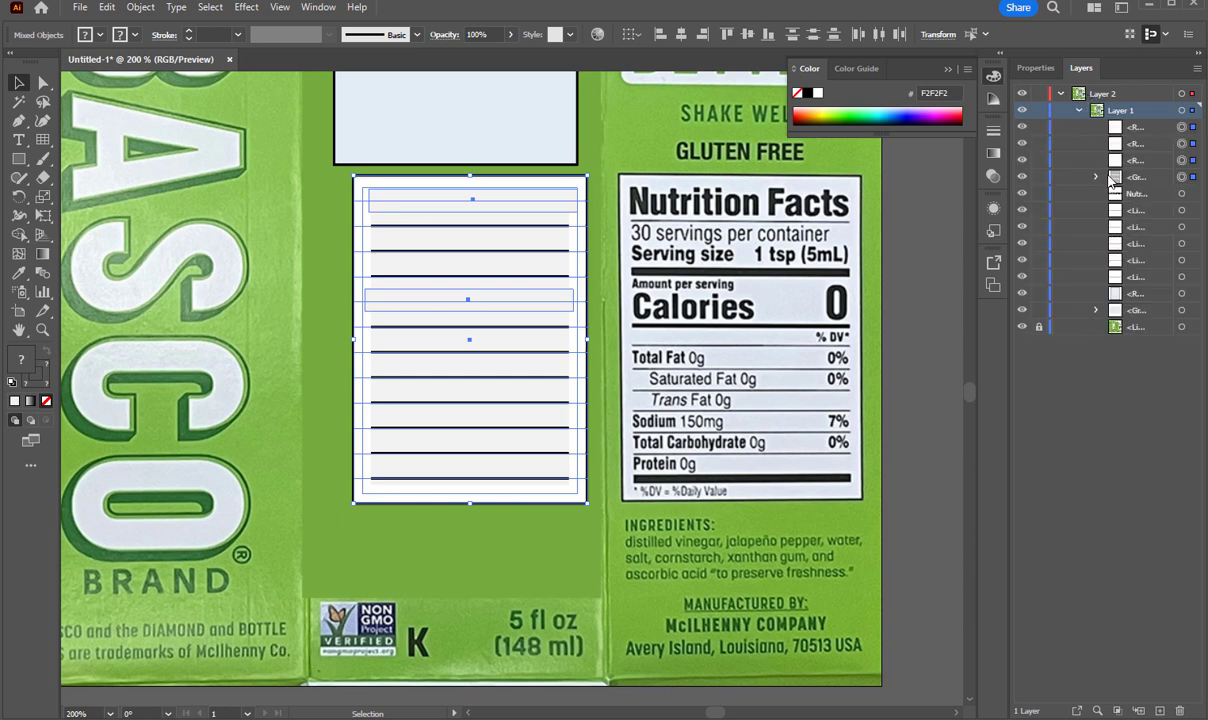
{"action": "left_click", "coordinate": [1021, 177]}
{"action": "left_click", "coordinate": [1021, 177]}
{"action": "left_click", "coordinate": [1021, 177]}
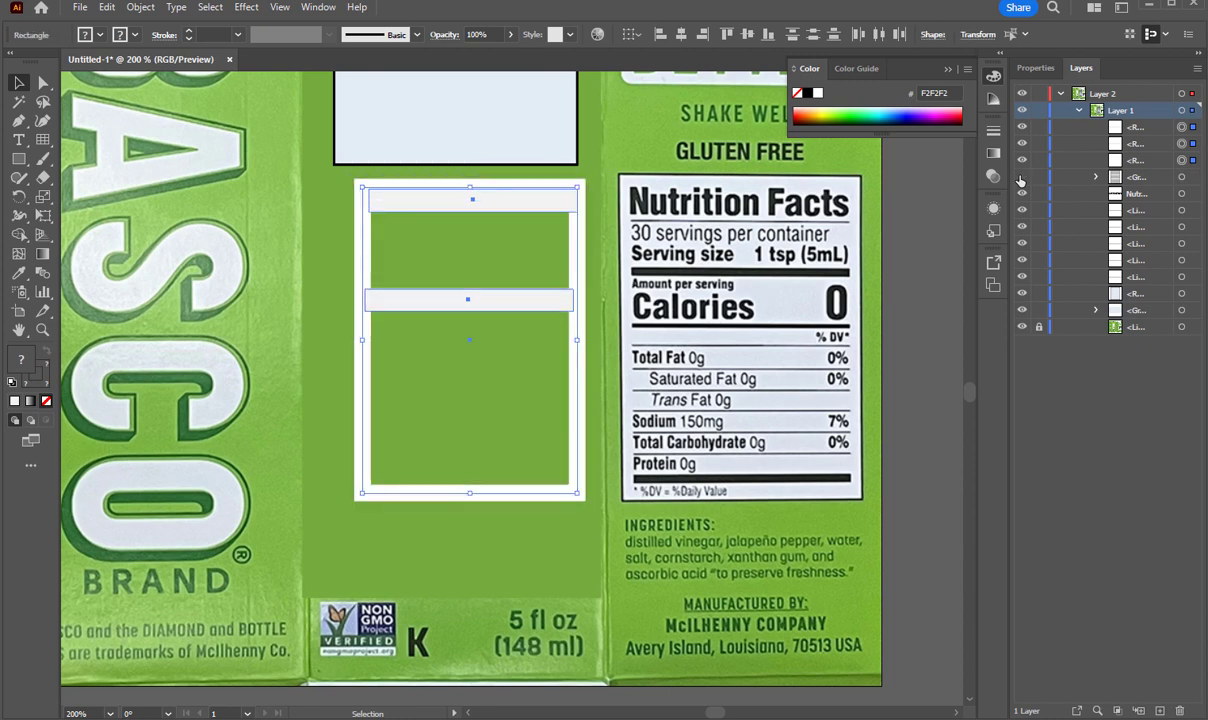
{"action": "left_click", "coordinate": [1021, 177]}
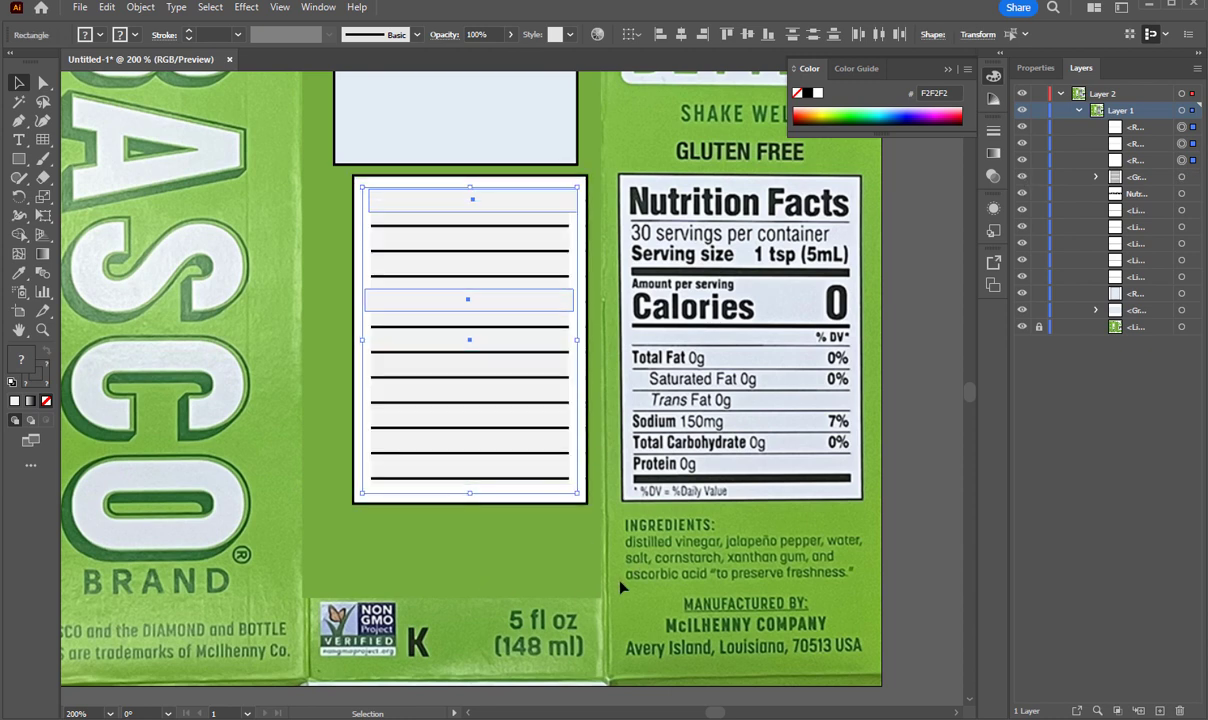